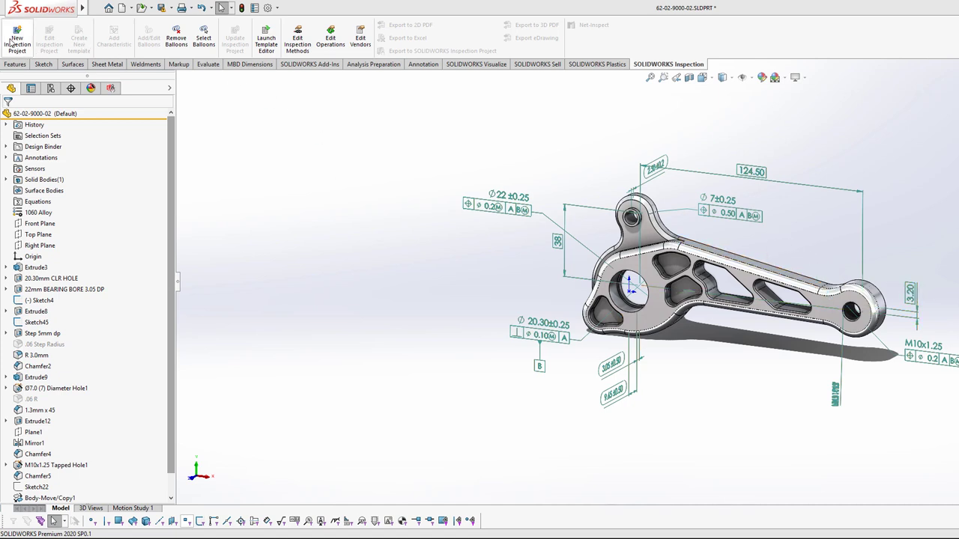
Step: Check the SOLIDWORKS Inspection add-in in the add-ins list and close without changes
click(278, 9)
click(284, 41)
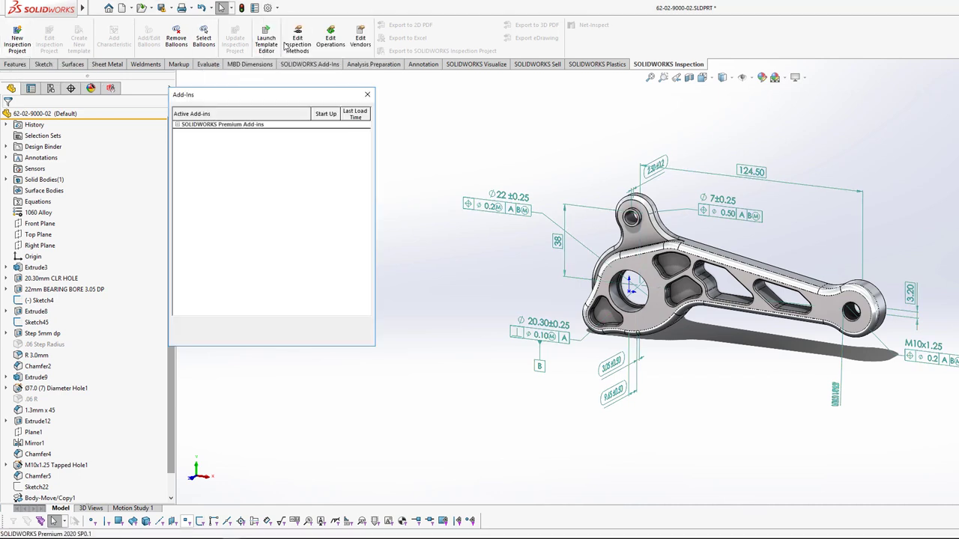
drag(369, 157, 384, 220)
click(243, 227)
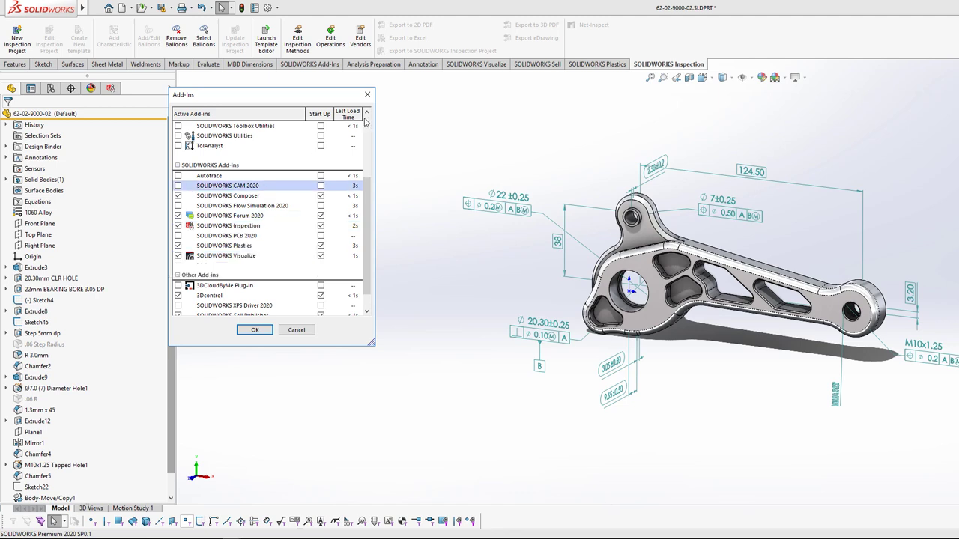
click(367, 94)
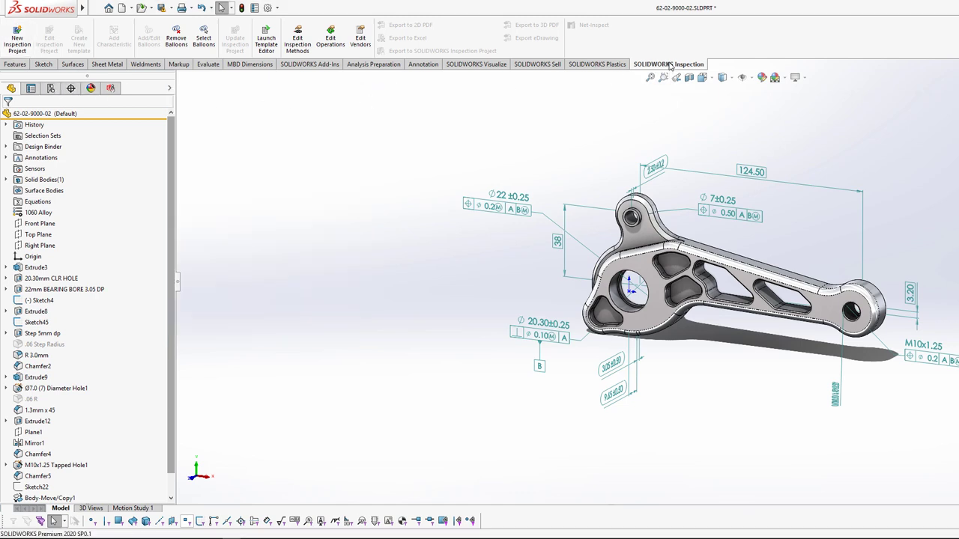
Step: Start a new inspection project using the Default.swidot template
click(25, 43)
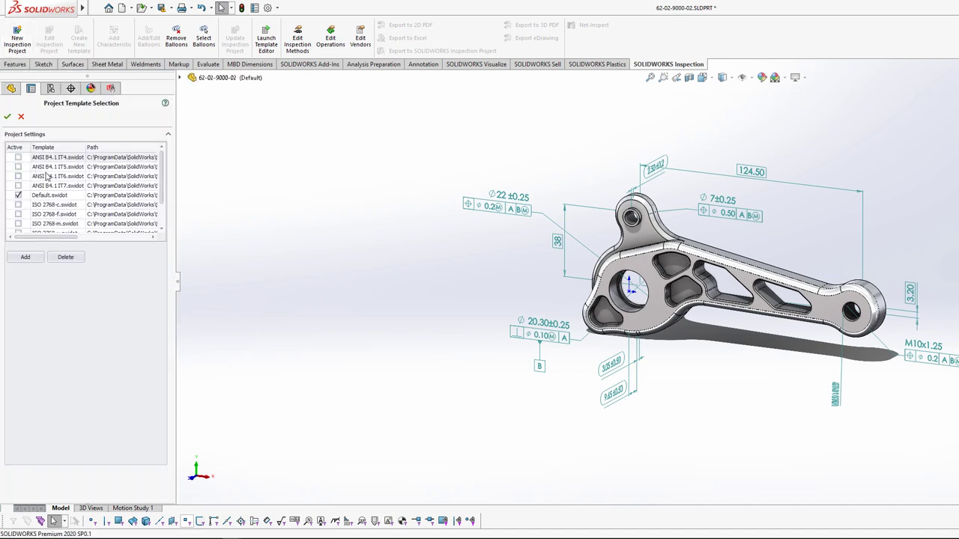
scroll(54, 186, down, 1)
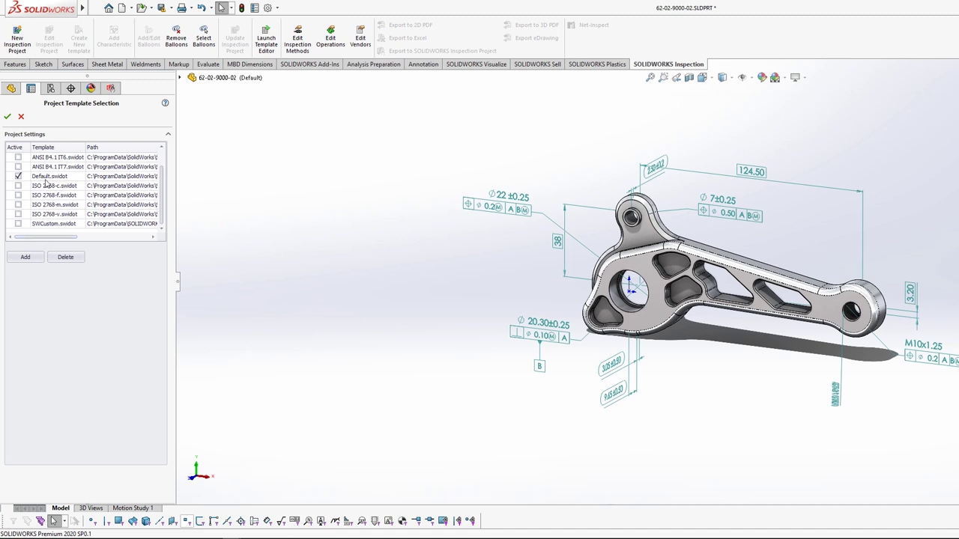
click(8, 117)
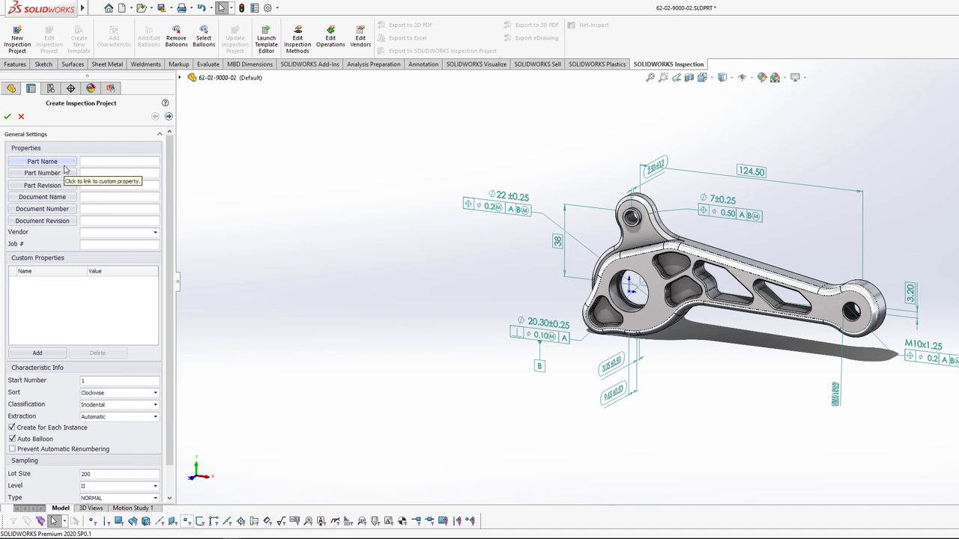
Step: Link Part Name to Description (FRONT CONTROL ARM), Part Number to PartNo, and Revision (B)
click(63, 161)
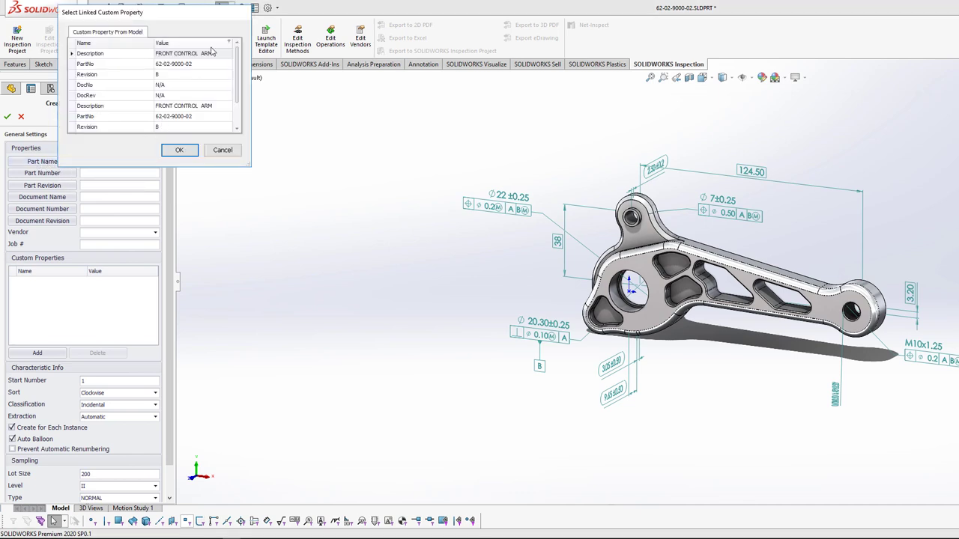
click(189, 60)
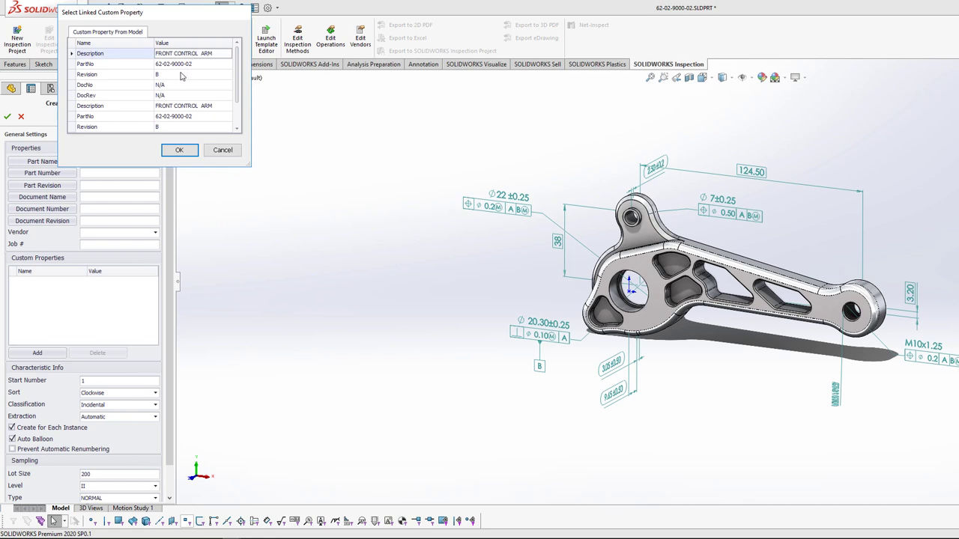
click(171, 149)
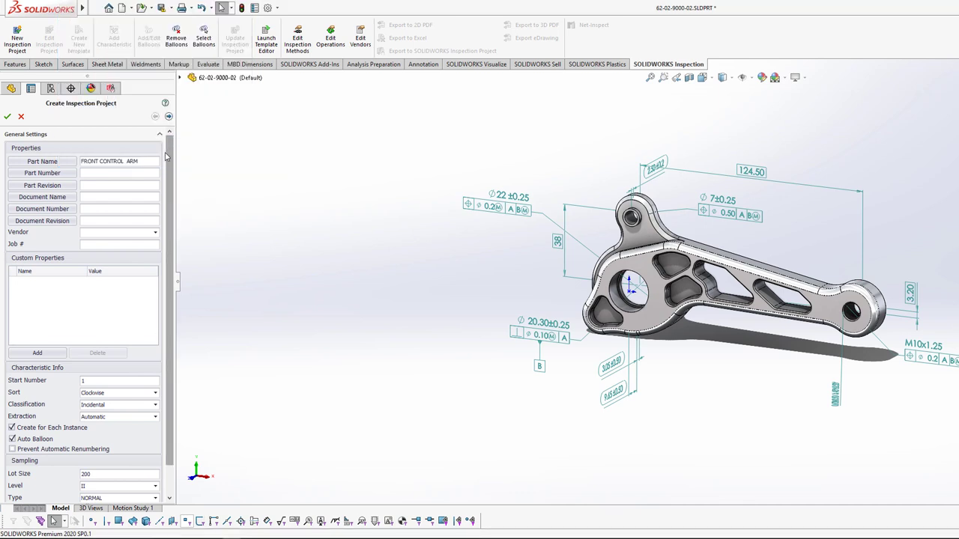
click(42, 173)
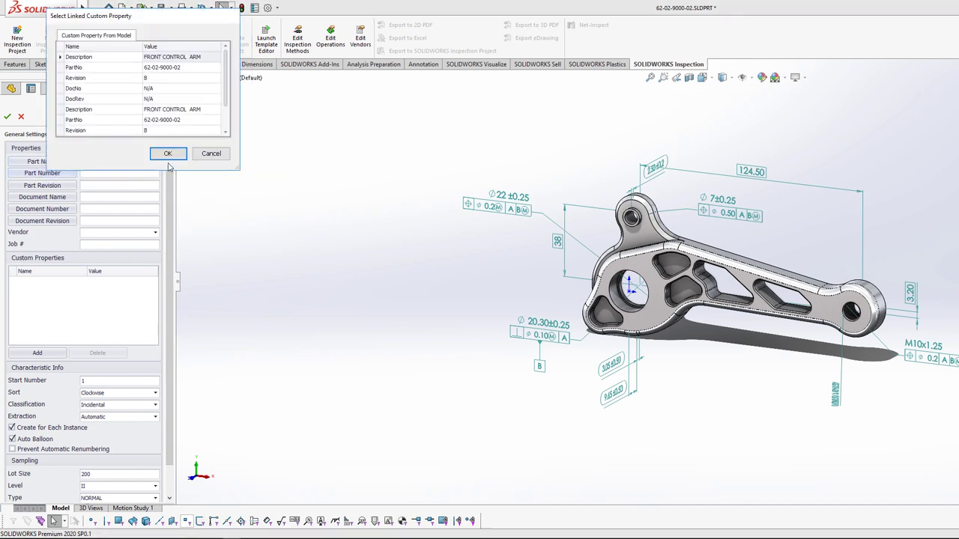
click(155, 121)
click(160, 154)
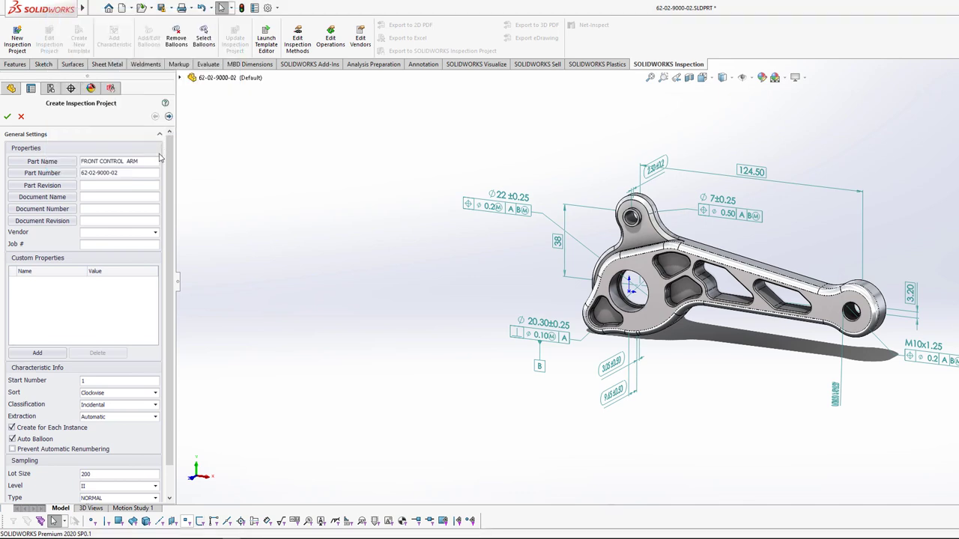
click(45, 186)
click(156, 132)
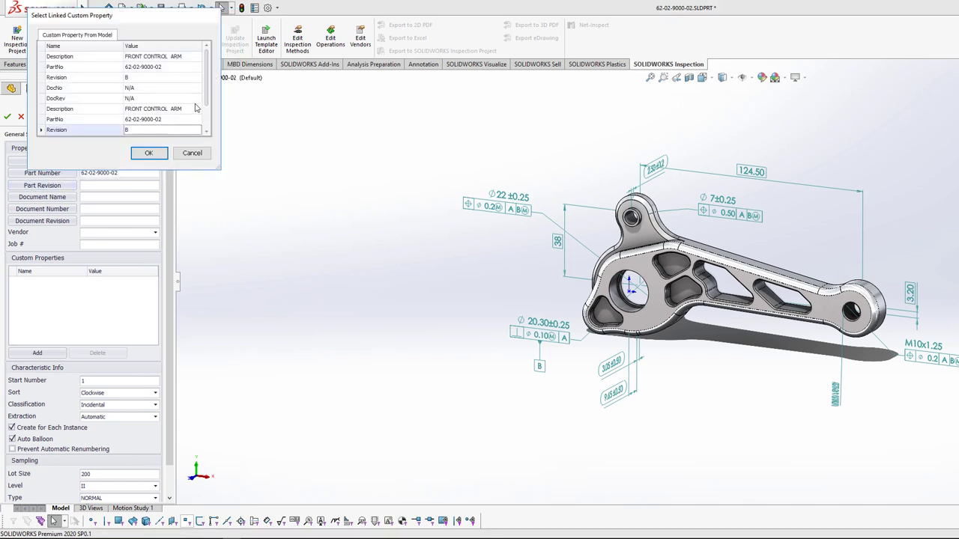
drag(208, 99, 206, 131)
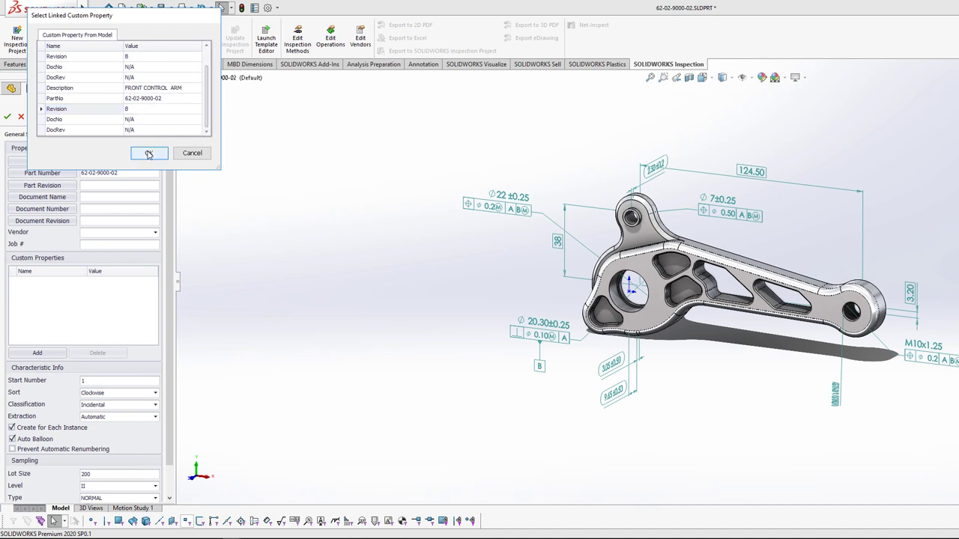
click(149, 153)
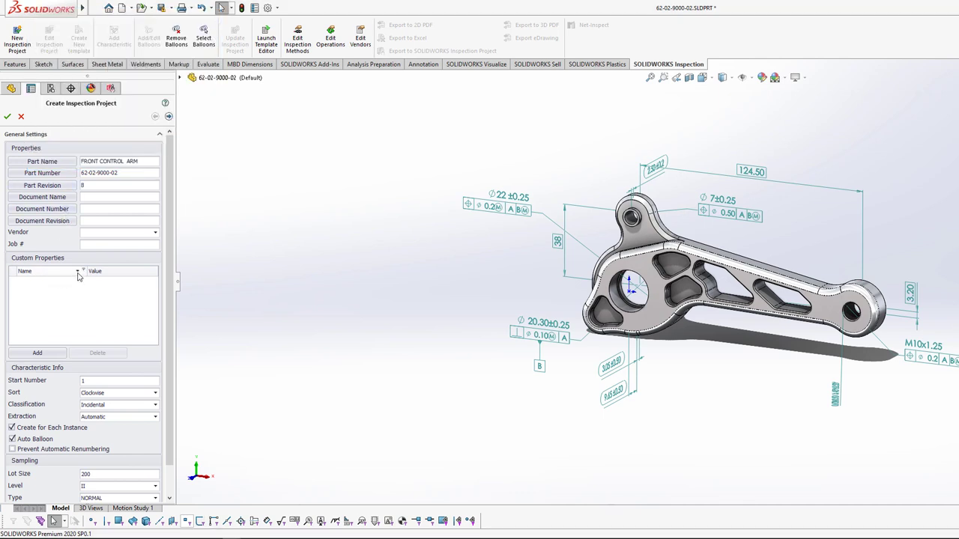
Step: Add a Material custom property with the value 6061T6
click(43, 351)
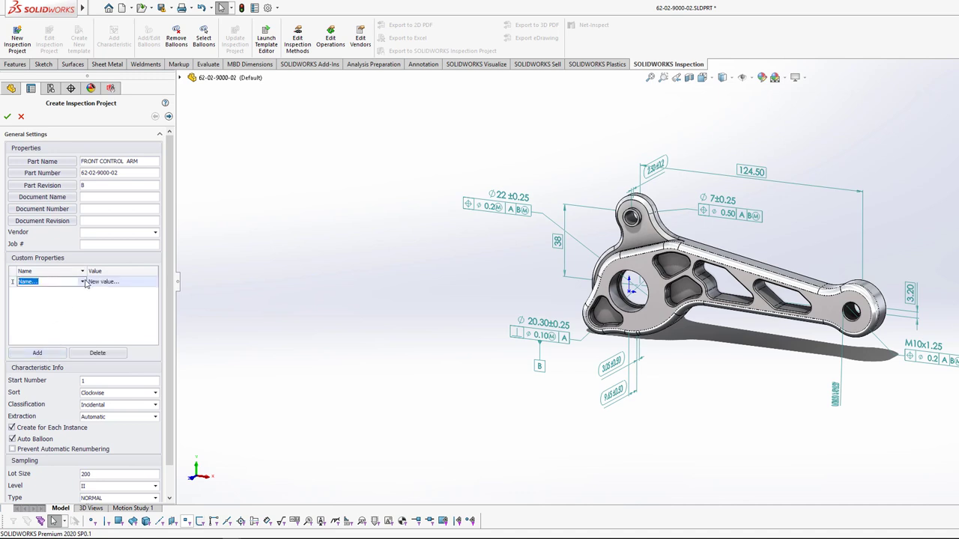
click(82, 281)
scroll(70, 310, down, 2)
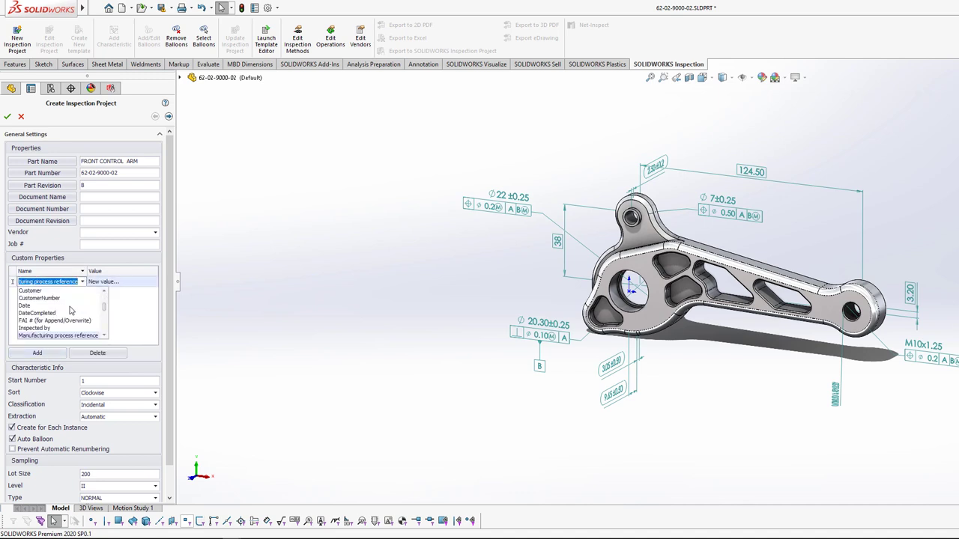
scroll(101, 340, down, 1)
click(45, 335)
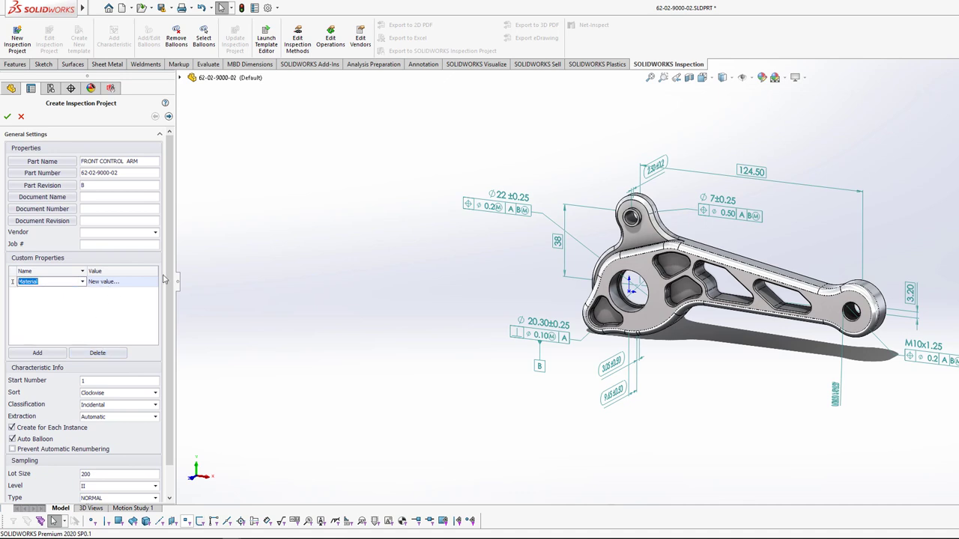
click(153, 282)
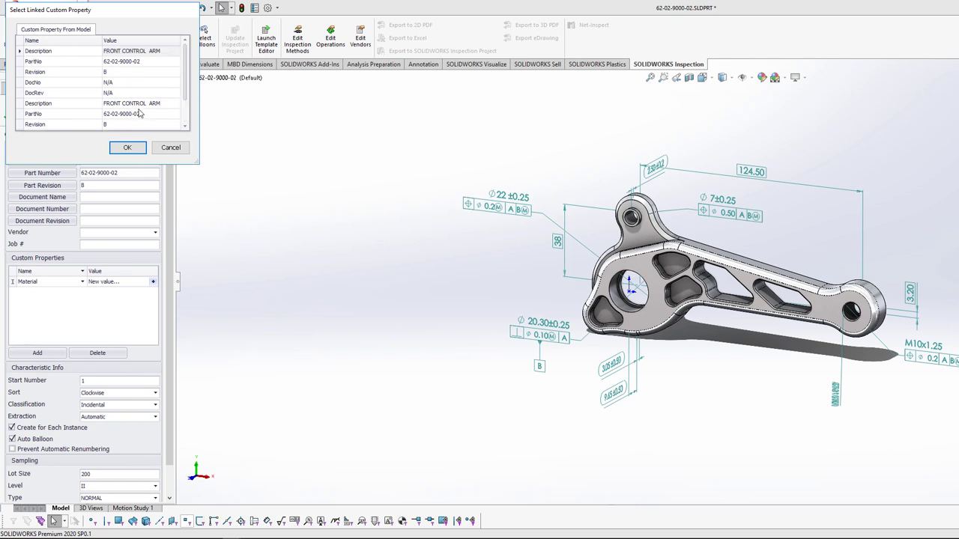
scroll(139, 114, down, 1)
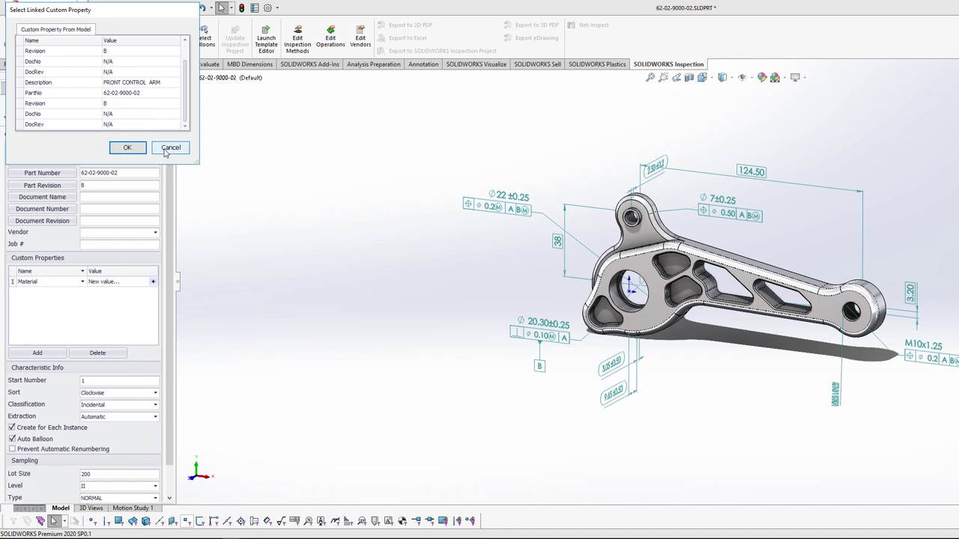
click(162, 148)
click(129, 282)
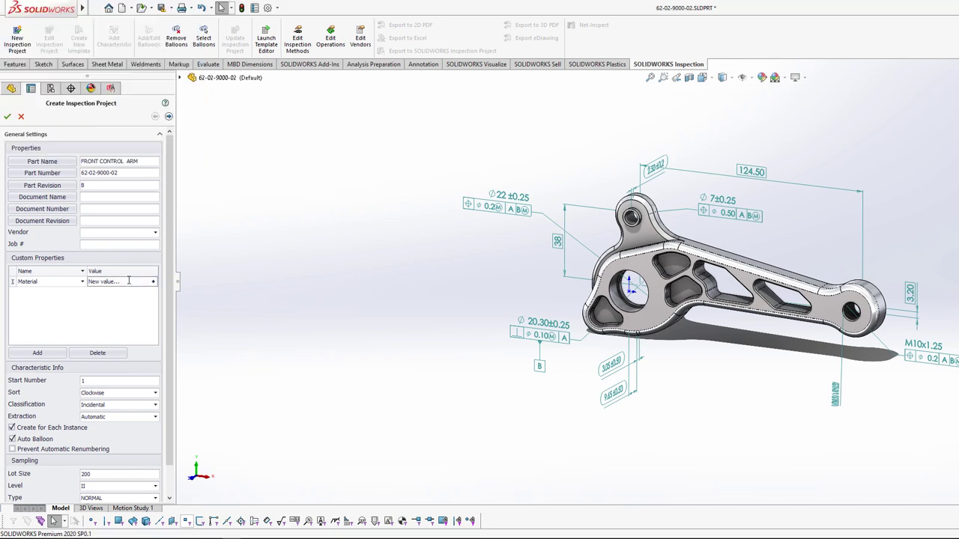
key(BackSpace)
key(BackSpace)
key(BackSpace)
key(BackSpace)
key(BackSpace)
key(BackSpace)
key(BackSpace)
key(BackSpace)
key(BackSpace)
click(91, 318)
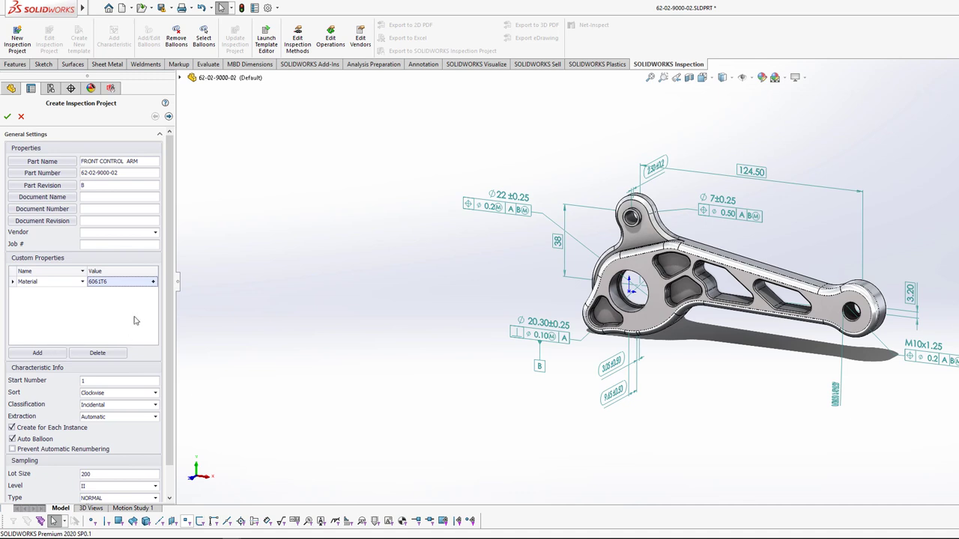
scroll(172, 322, down, 2)
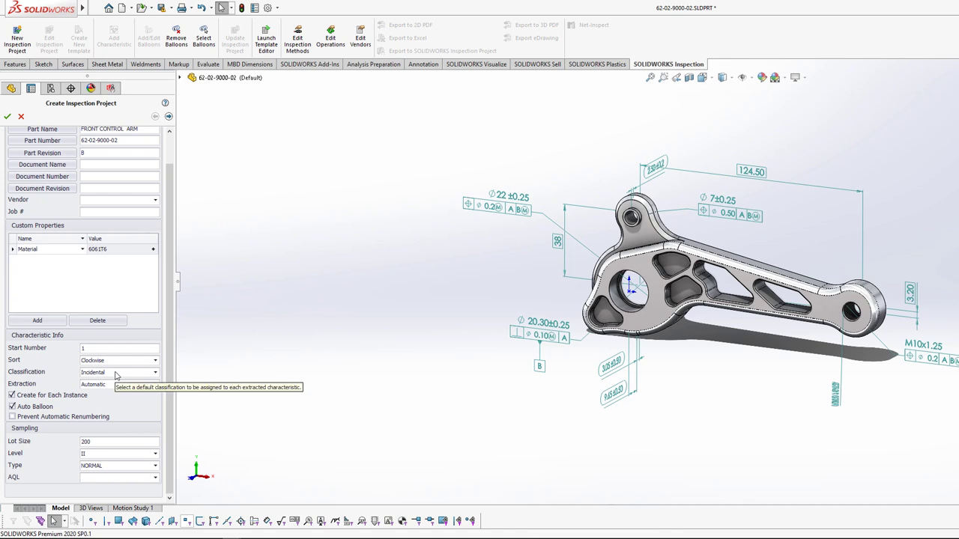
Step: Leave the default classification set to Incidental
click(155, 373)
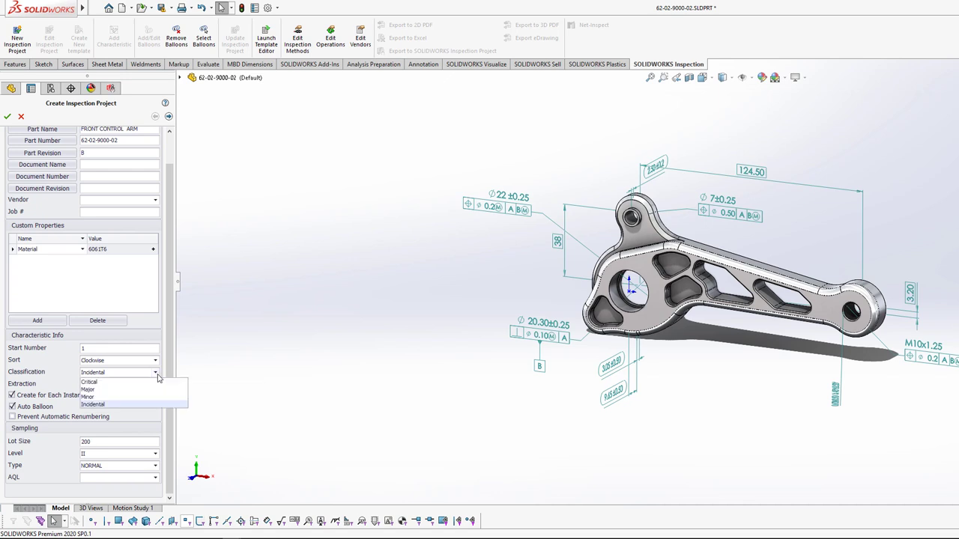
click(134, 407)
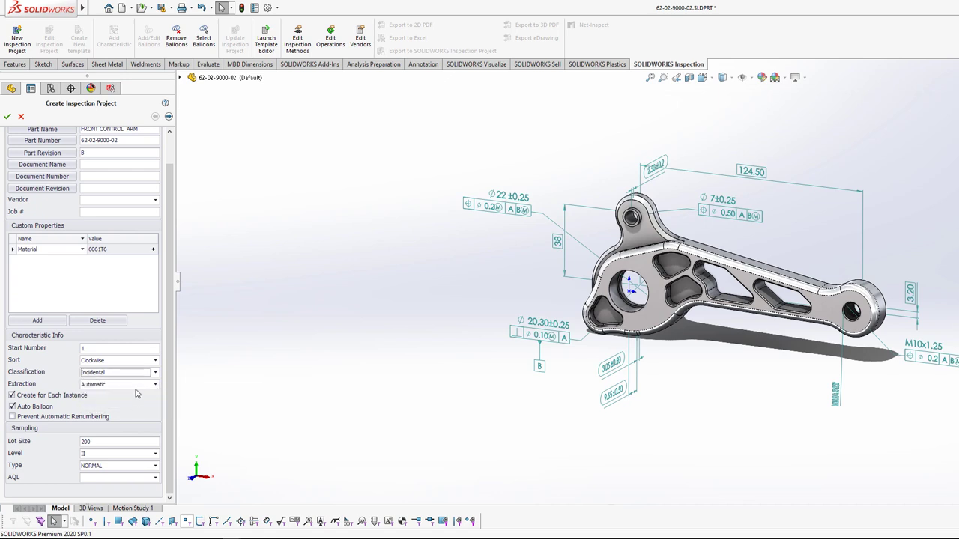
click(155, 374)
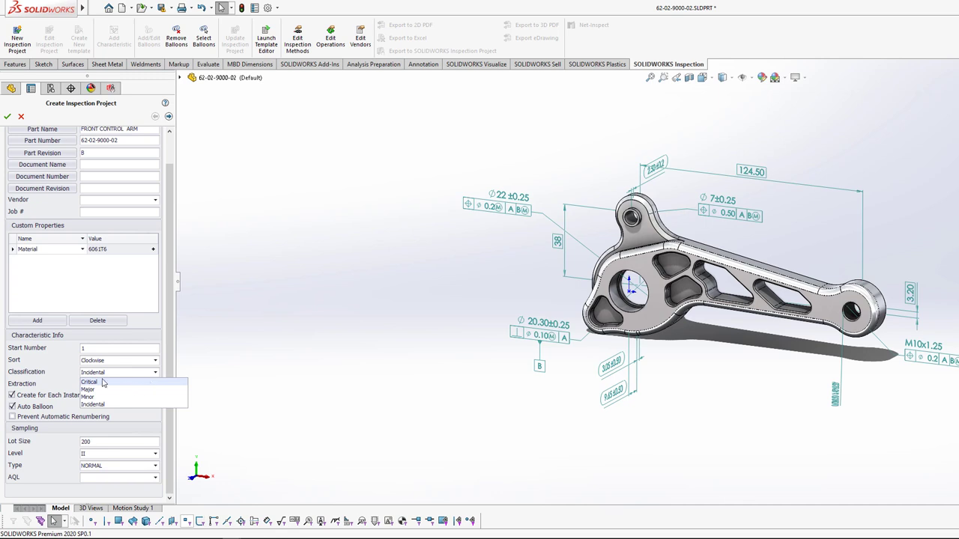
click(57, 382)
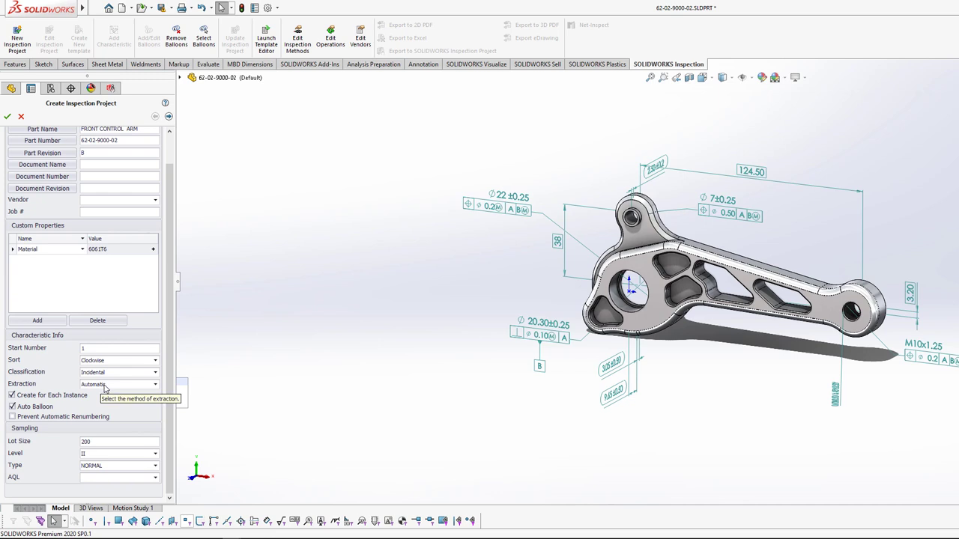
Step: Set the default AQL to 0.025 and continue to the Extraction Settings page
click(155, 478)
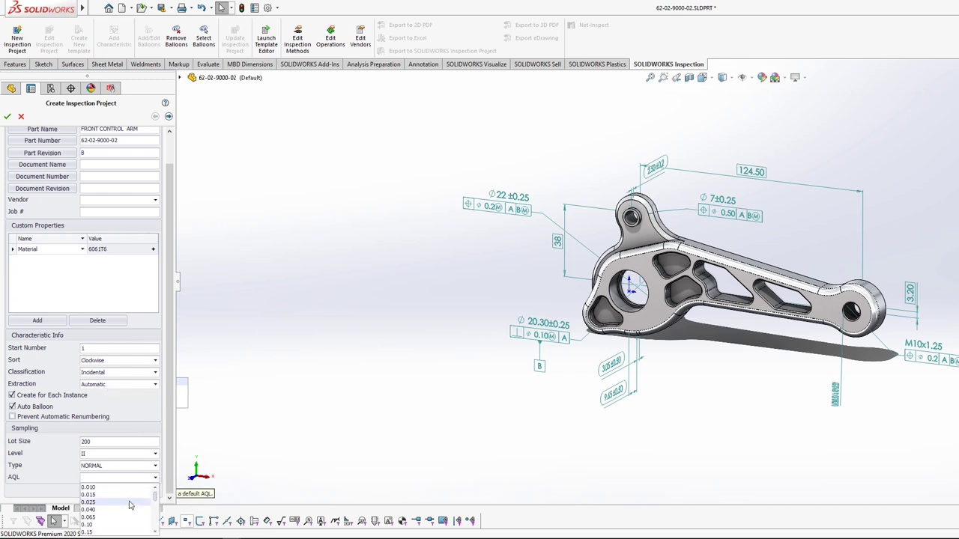
click(128, 502)
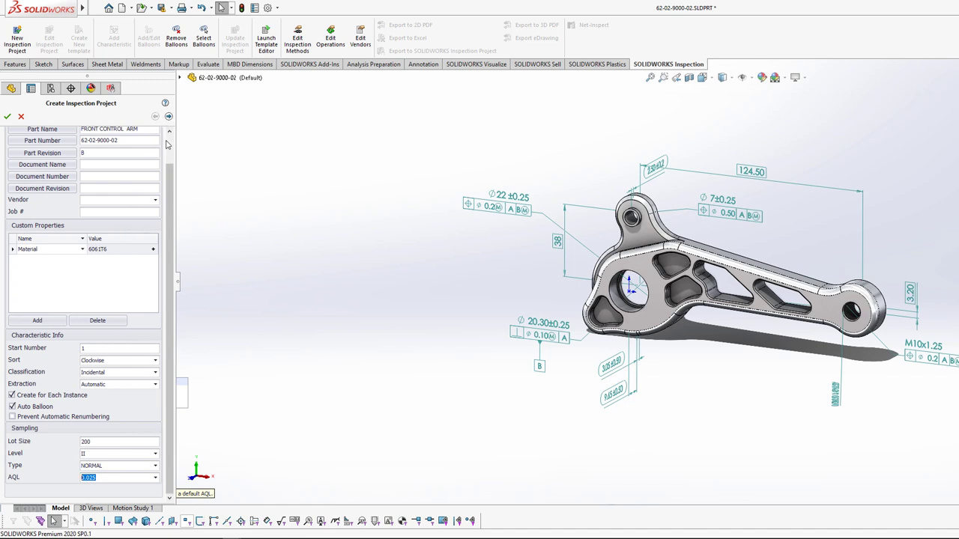
scroll(168, 143, up, 2)
click(168, 117)
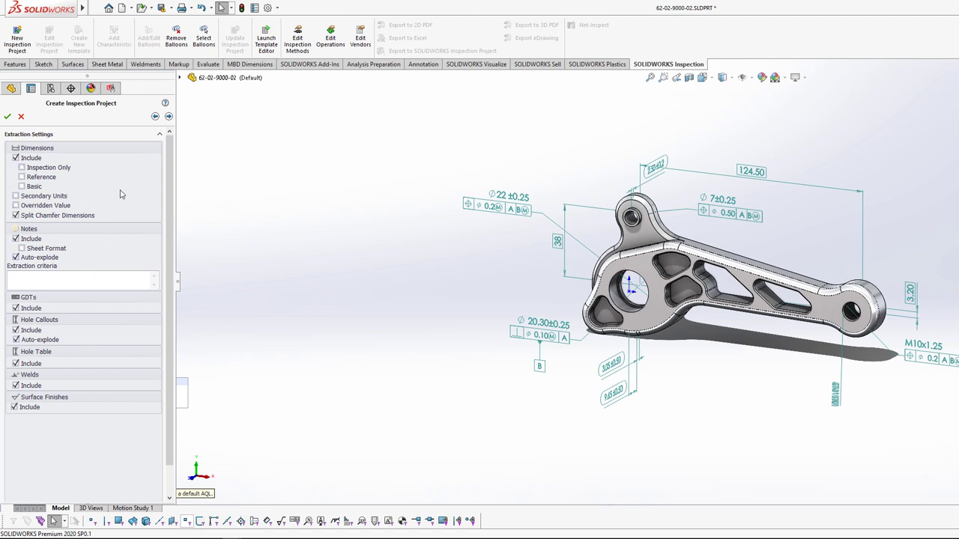
Step: Advance to the Tolerance Settings page, with tolerances by precision in mm
click(168, 116)
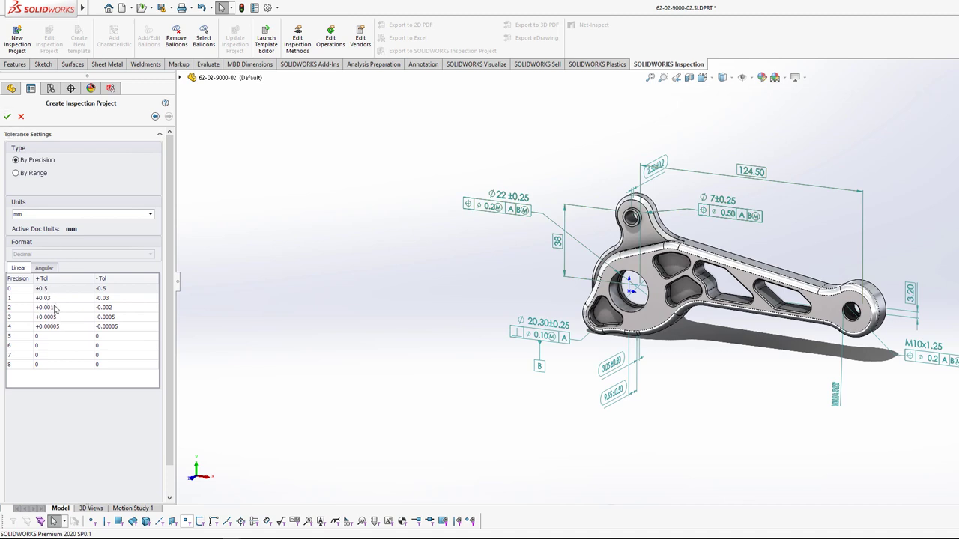
Step: Create the project so the control arm's dimensions become ballooned characteristics, widen the Inspection panel, and begin the Excel export
click(7, 118)
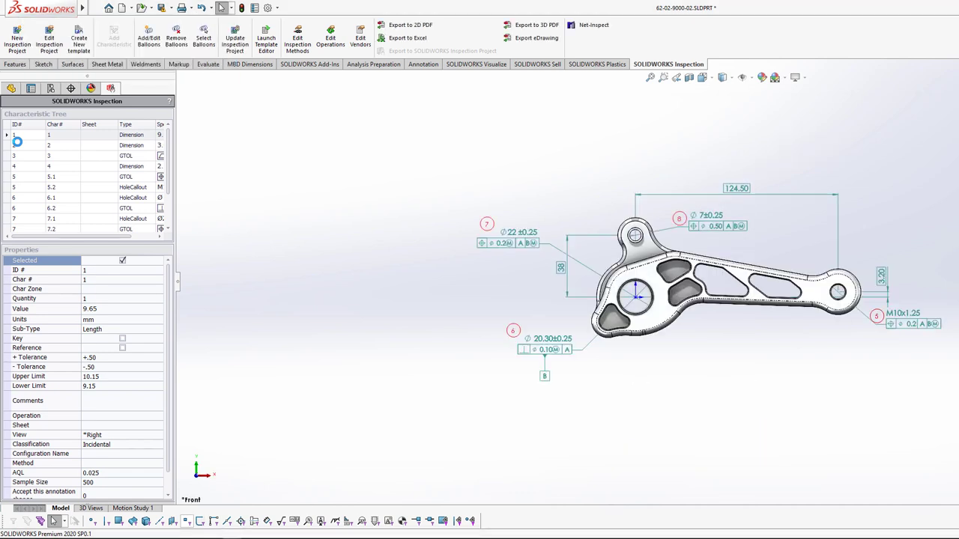
drag(180, 291, 327, 292)
middle_drag(457, 267, 479, 296)
middle_drag(710, 377, 692, 398)
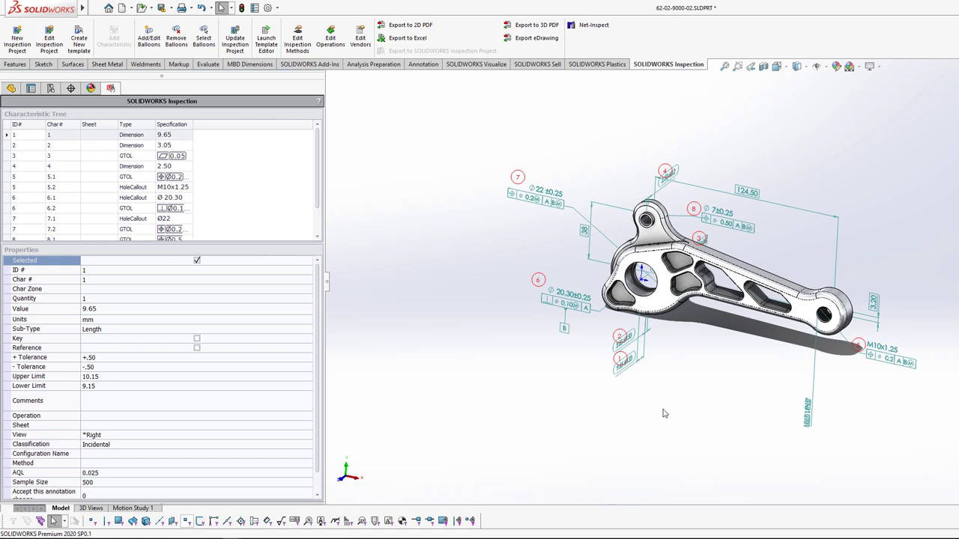
click(405, 39)
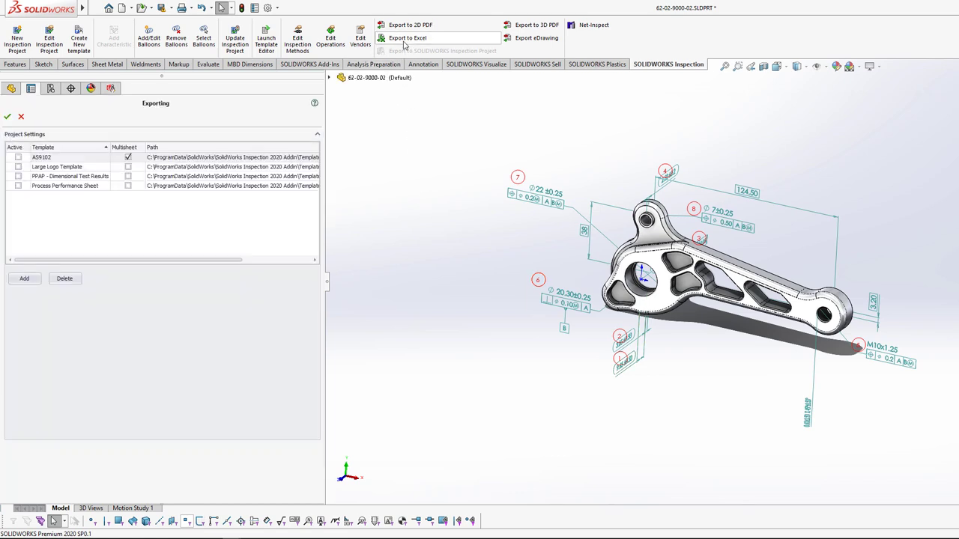
Step: Add AS9102.xlt as the active multisheet export template and confirm the export
click(18, 157)
click(25, 279)
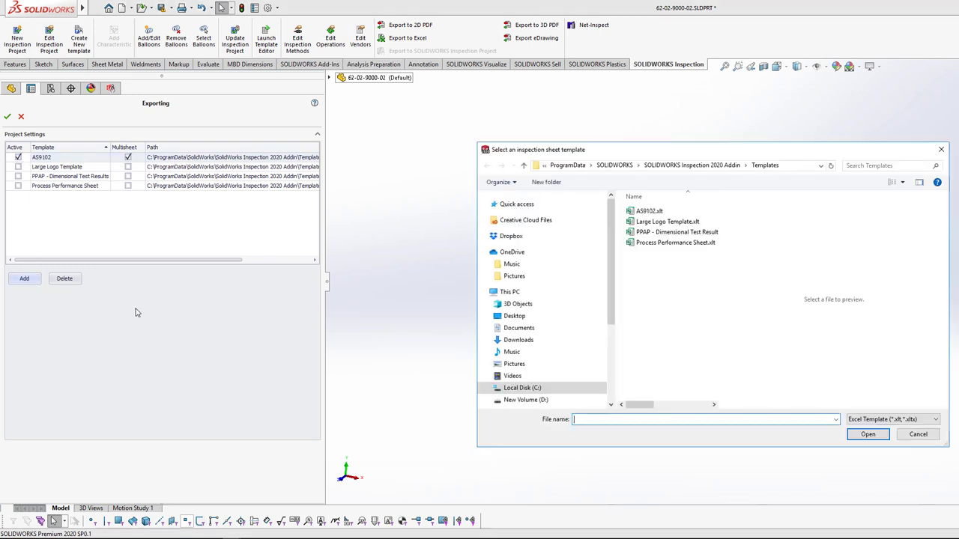
click(656, 213)
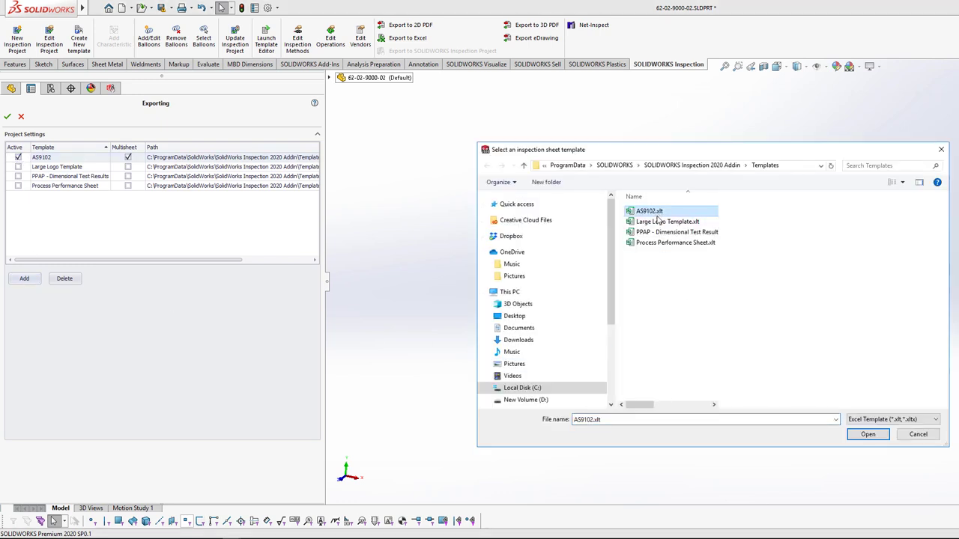
click(867, 435)
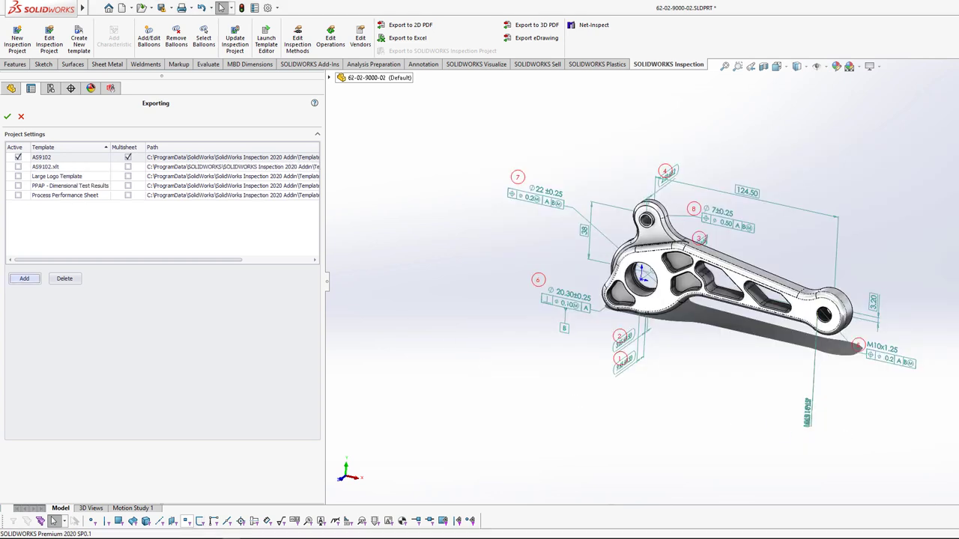
click(18, 166)
click(128, 168)
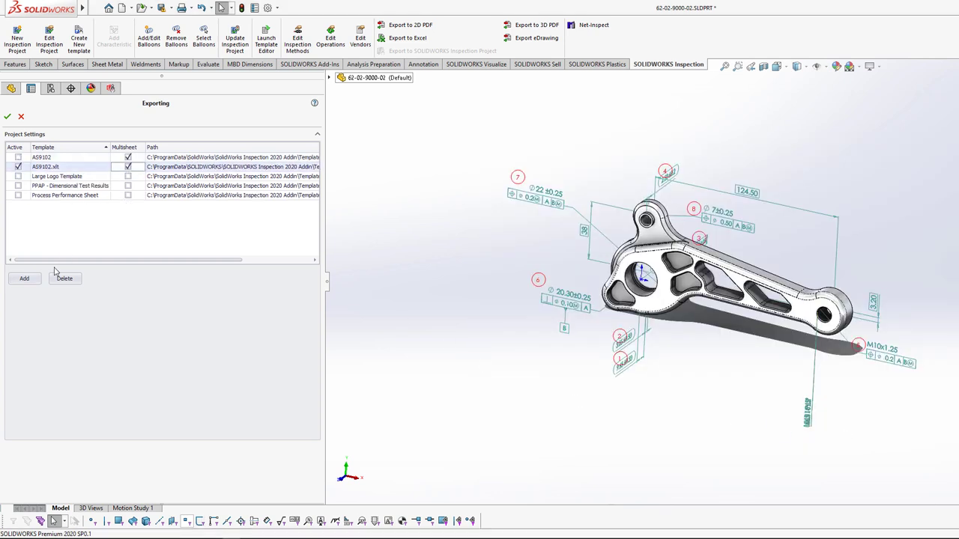
click(8, 117)
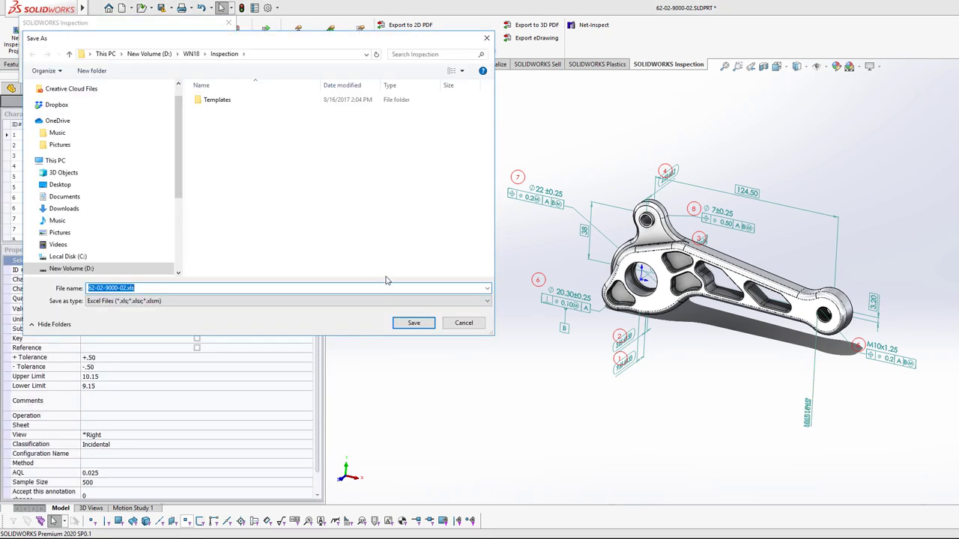
Step: Save the inspection sheet as 62-02-9000-02.xls in the Inspection folder
click(414, 324)
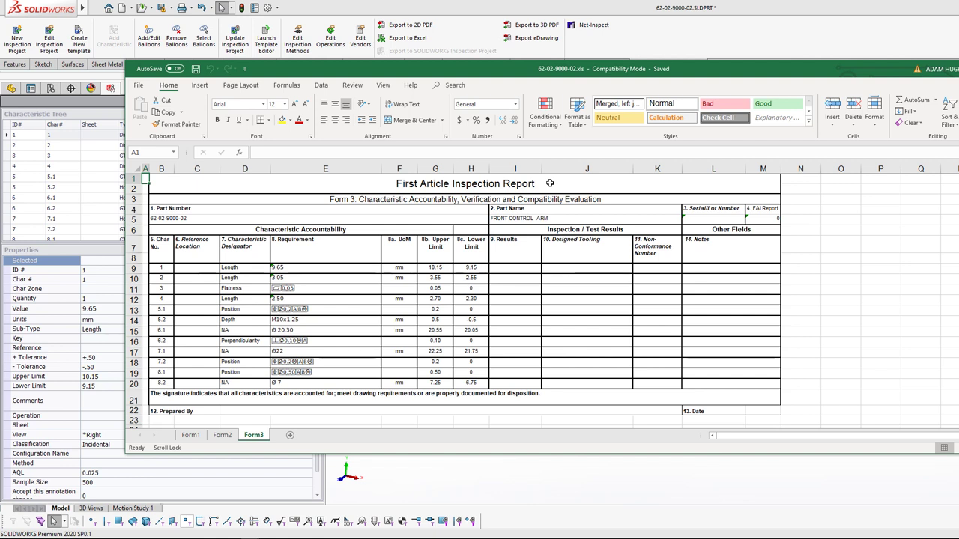
Step: Enter 10 as characteristic 1's result in I9, then try 100 to see it turn red
click(515, 266)
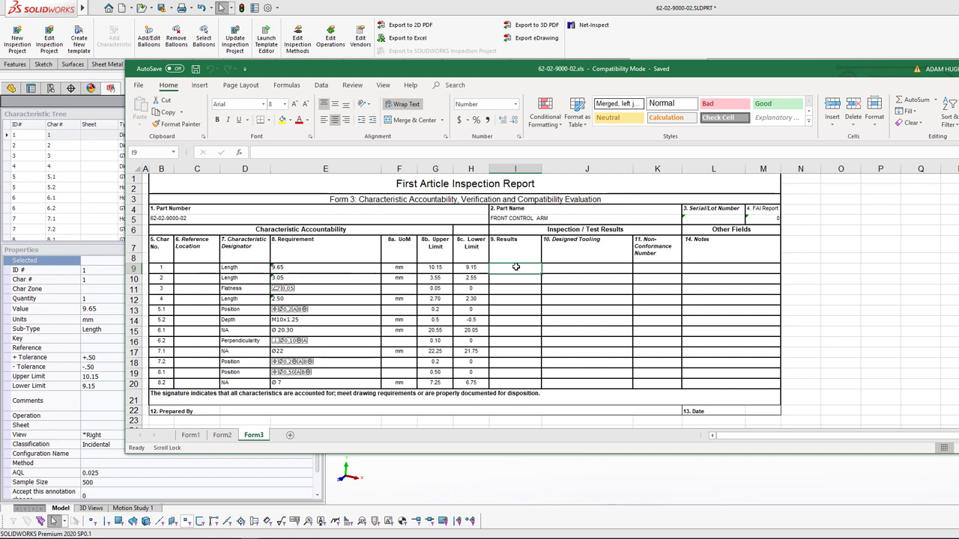
text(10)
key(Return)
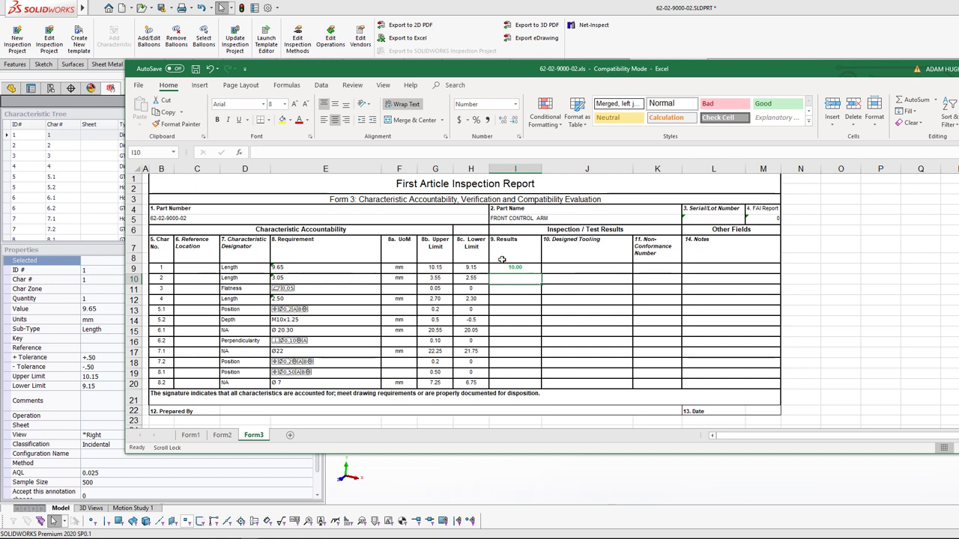
click(526, 270)
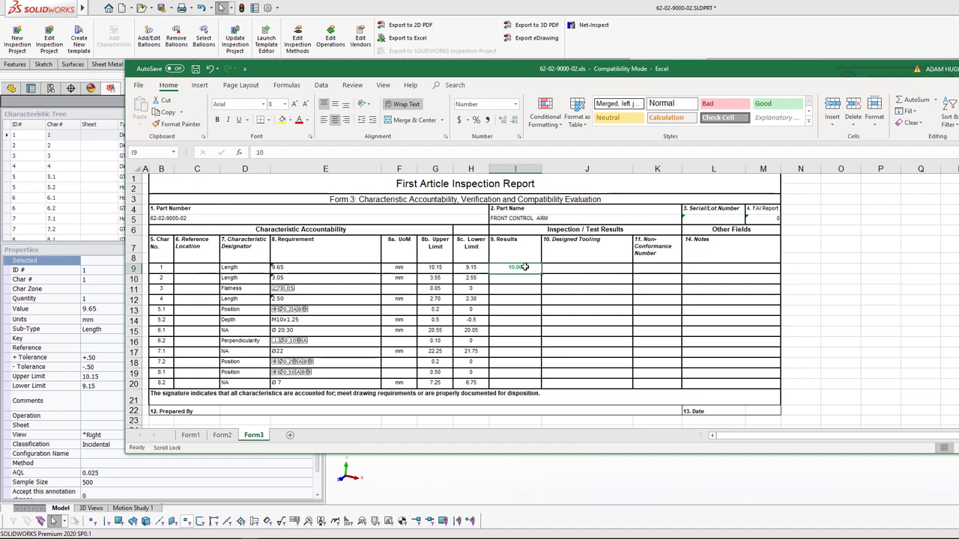
text(100)
key(Return)
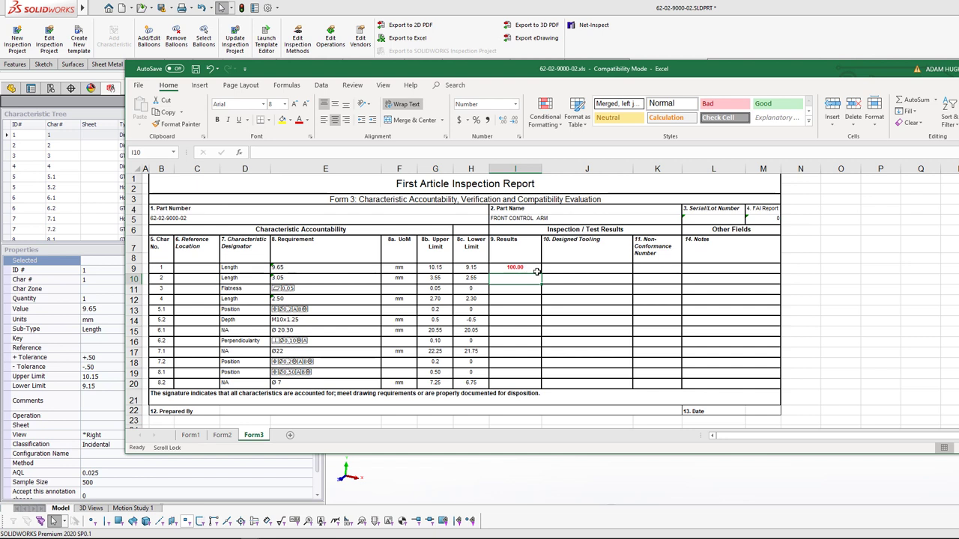
Step: Change I9 back to 10, then close Excel and save the report
click(525, 267)
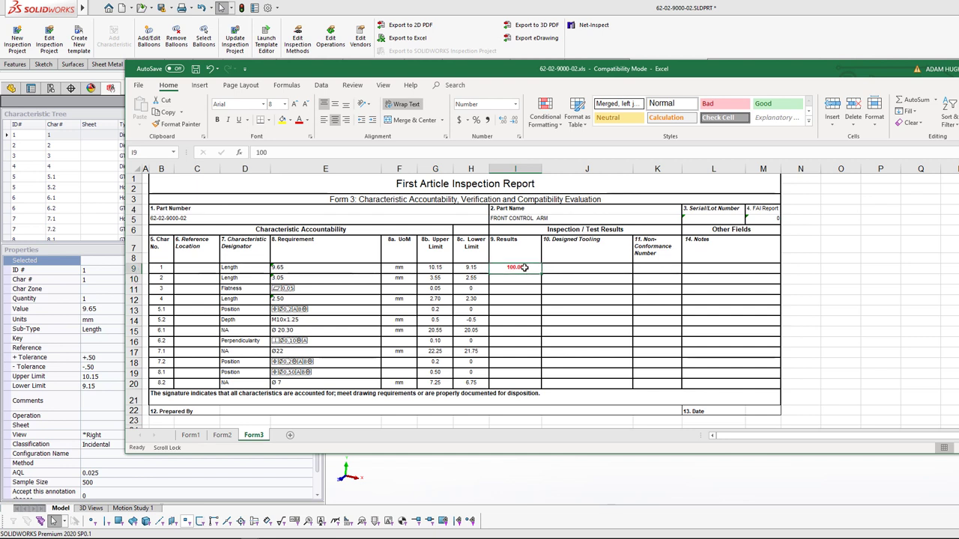
double_click(524, 270)
key(BackSpace)
key(Return)
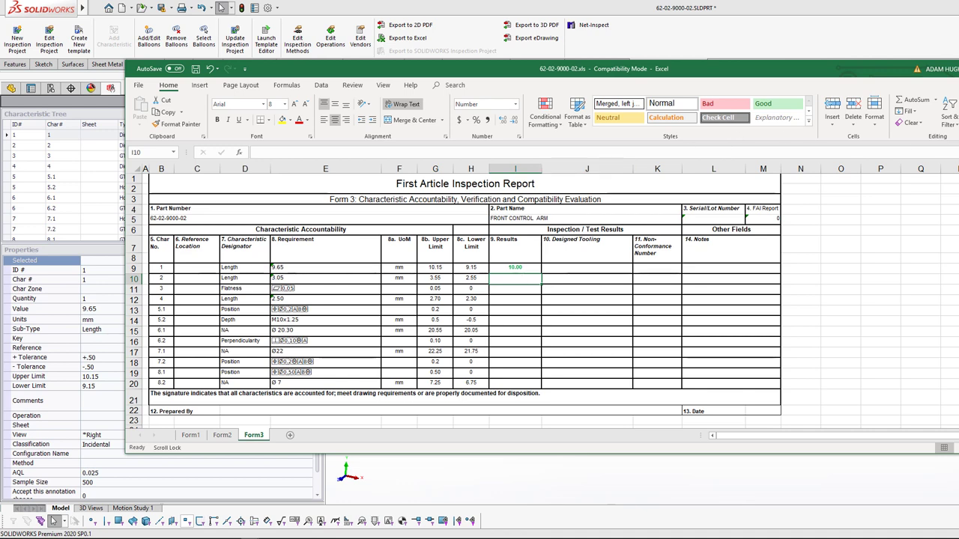
key(alt+F4)
click(639, 292)
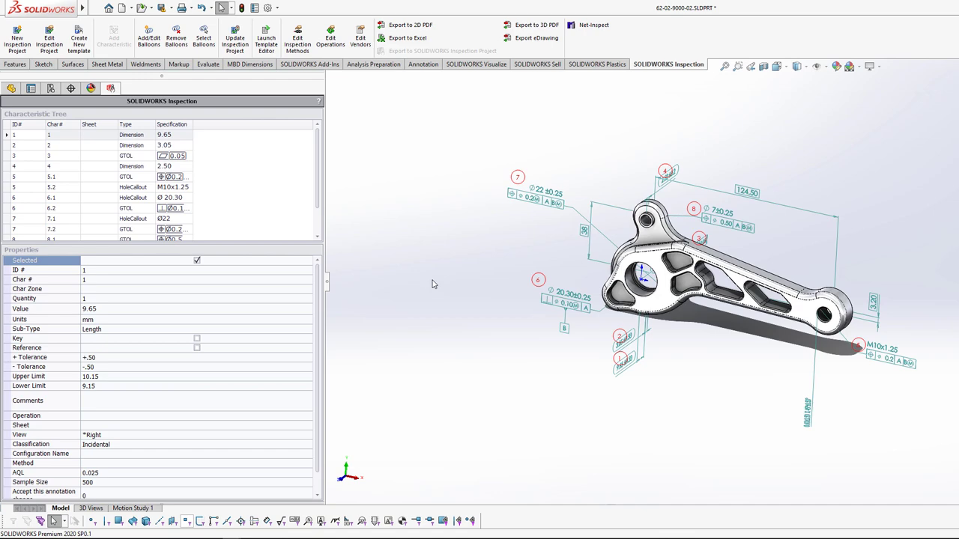
Step: Switch to the FLANGED HUB drawing with Ctrl+Tab
key(ctrl+Tab)
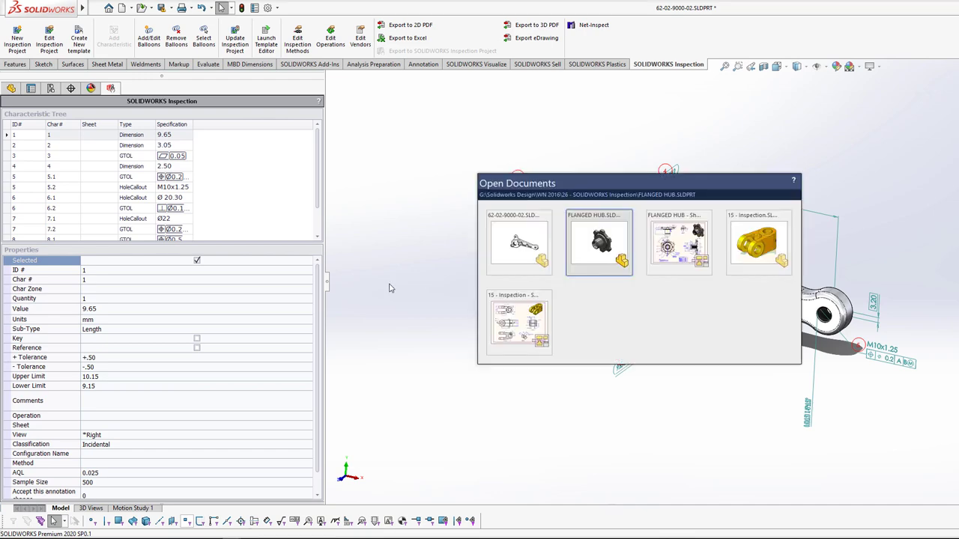
key(ctrl+Tab)
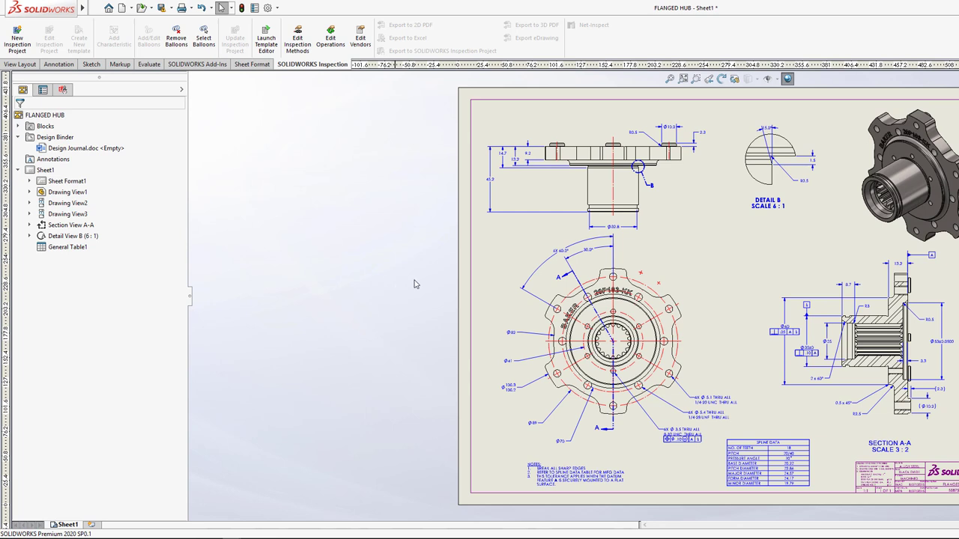
Step: Start a new Default-template inspection project and link Part Name to the model's Part Number (5587569)
click(18, 41)
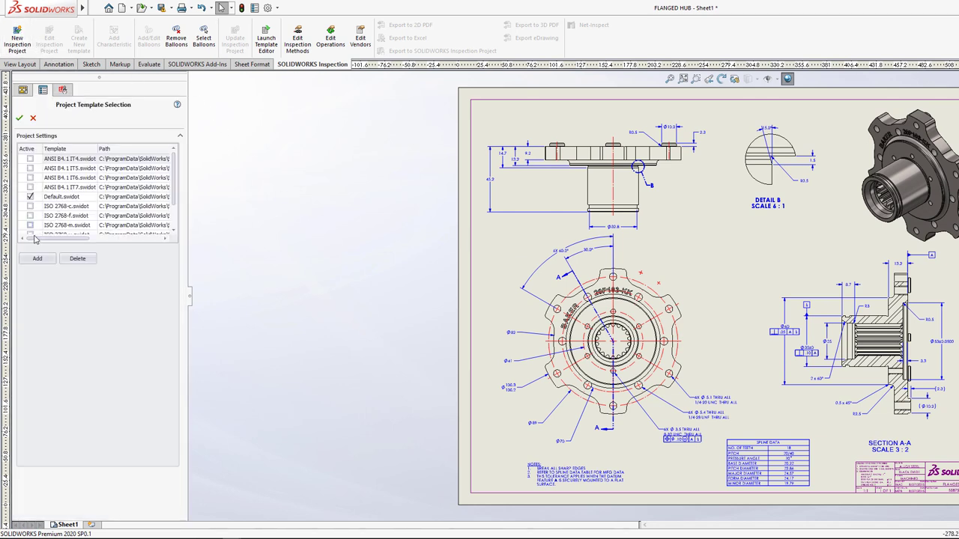
click(19, 118)
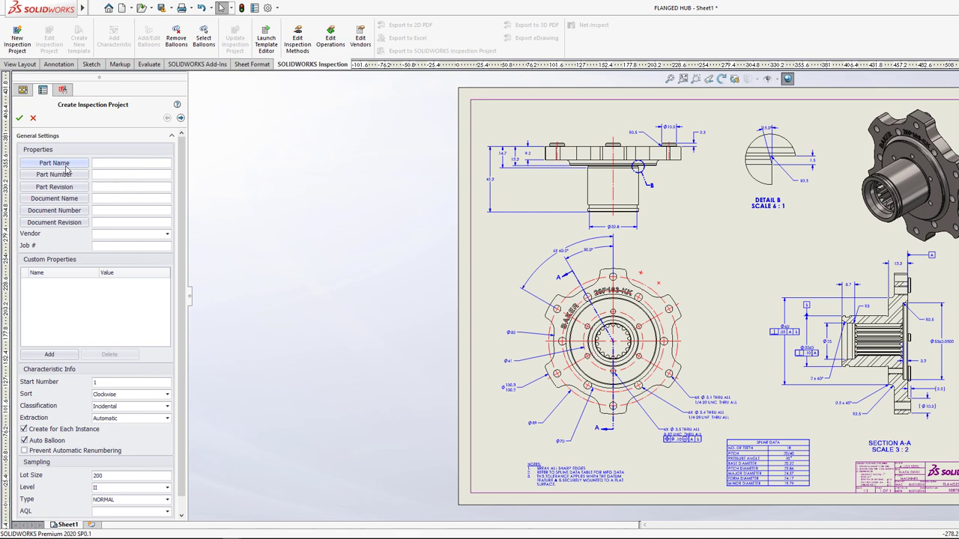
click(68, 169)
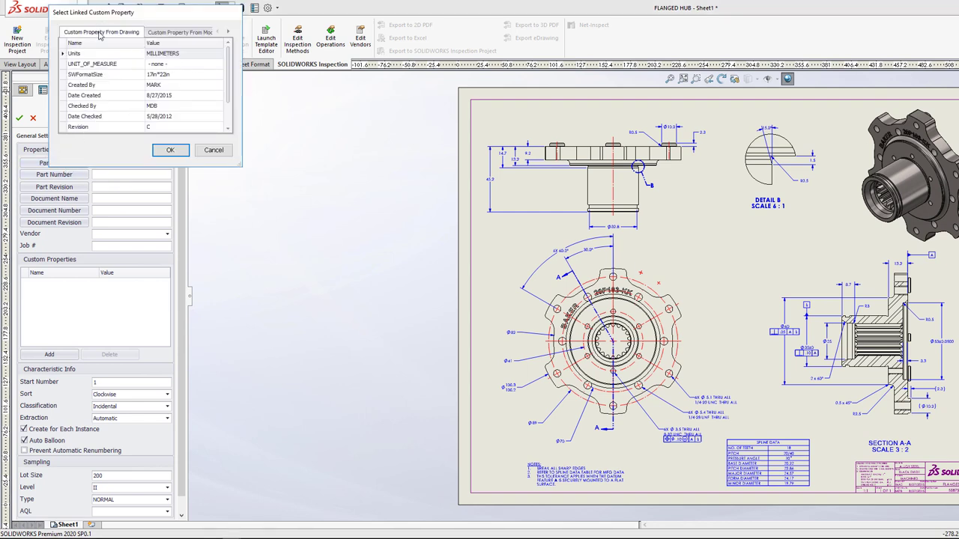
click(172, 33)
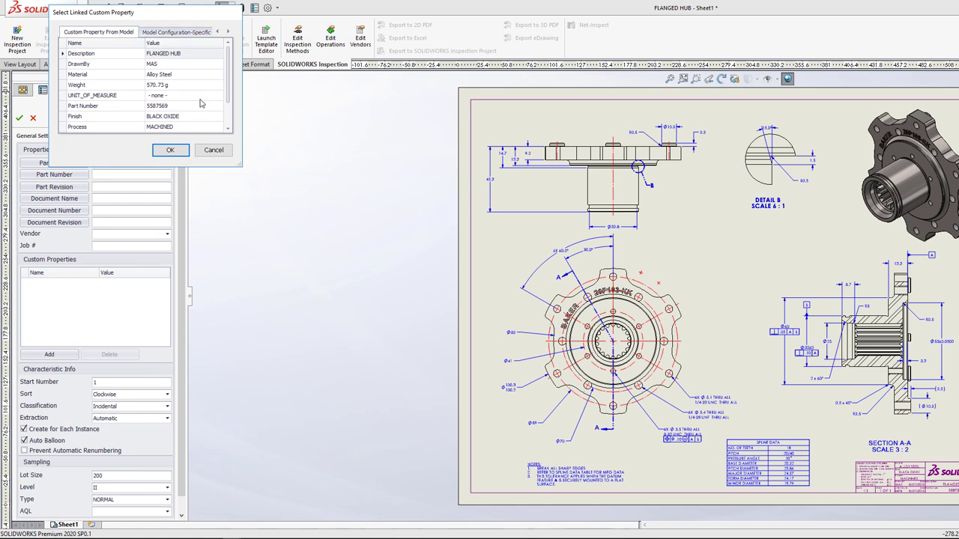
click(173, 106)
click(170, 150)
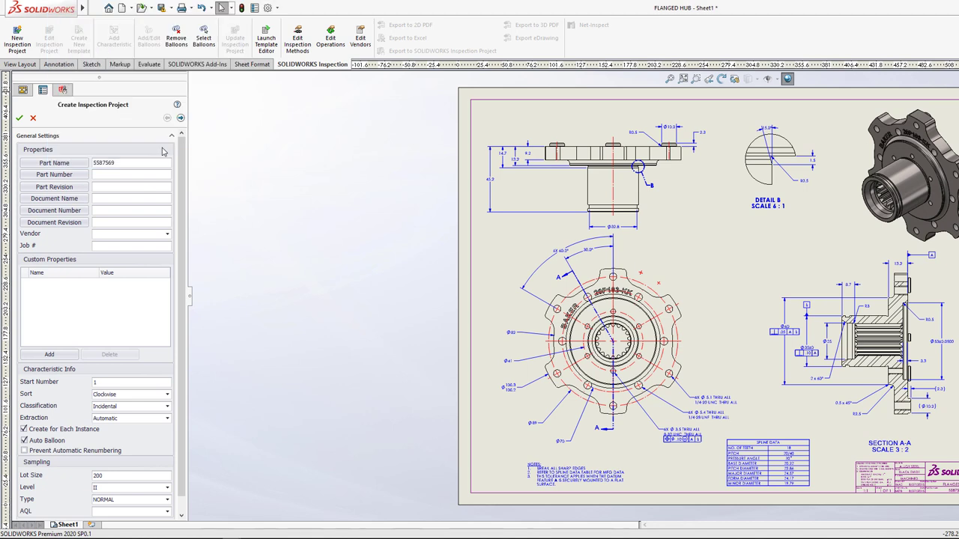
Step: Link Part Number to _CS_FILENAME_ and Part Revision to Revision (C)
click(67, 177)
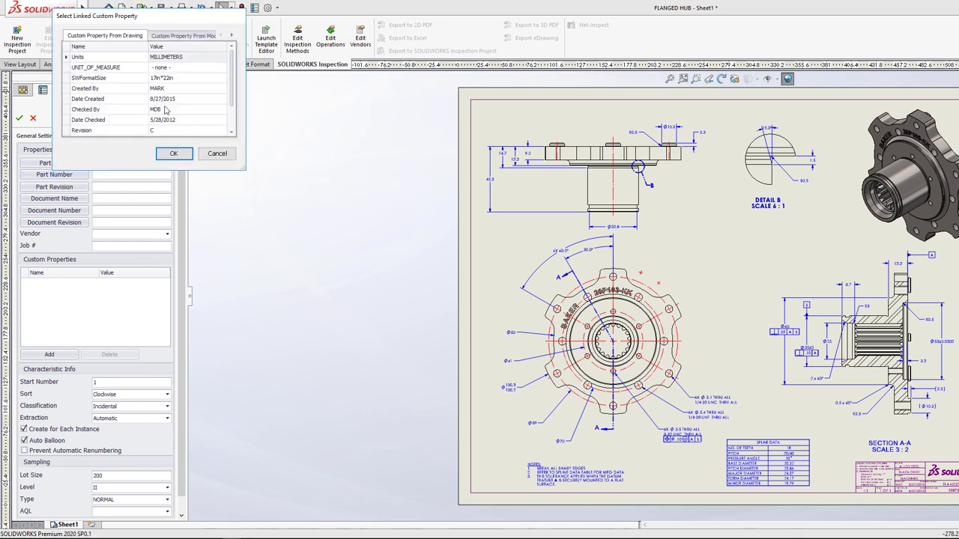
scroll(149, 116, down, 1)
click(166, 130)
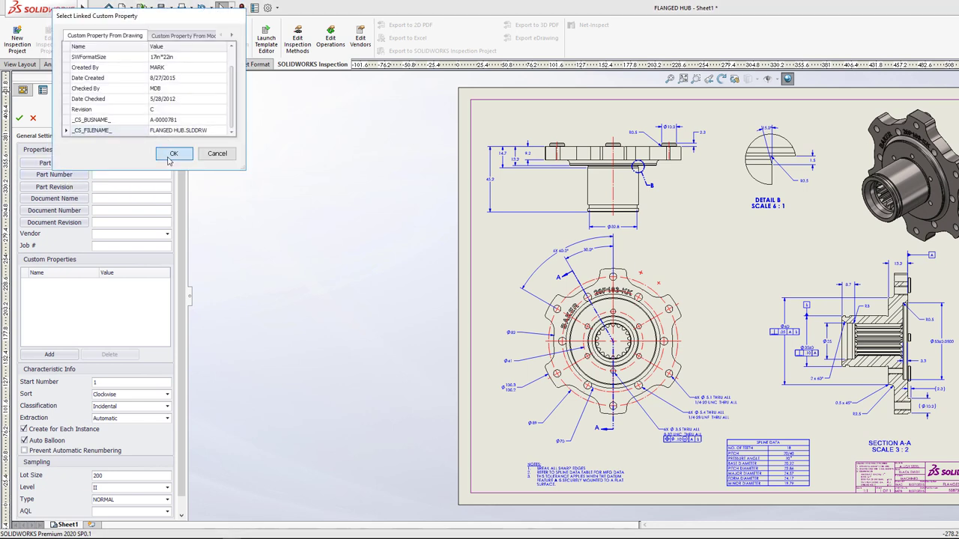
click(169, 160)
click(81, 187)
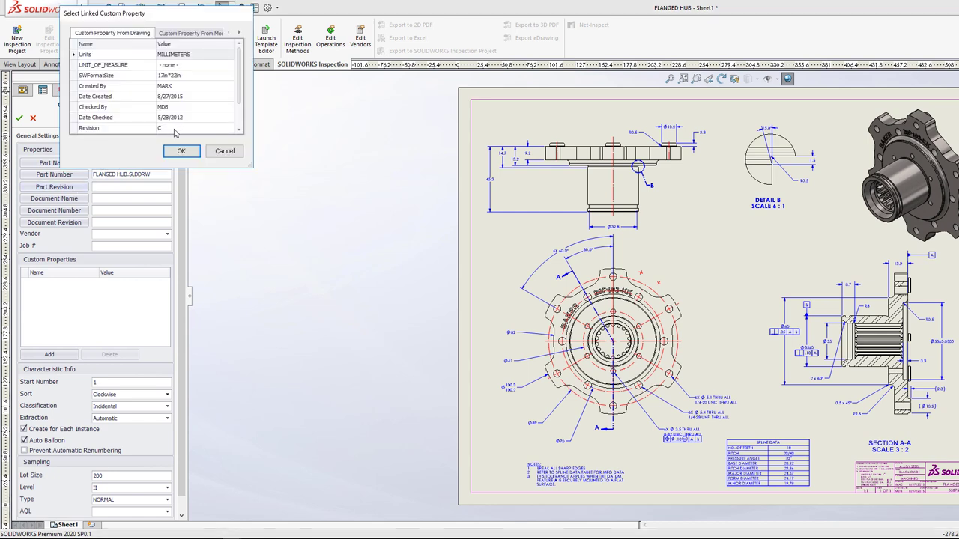
click(173, 128)
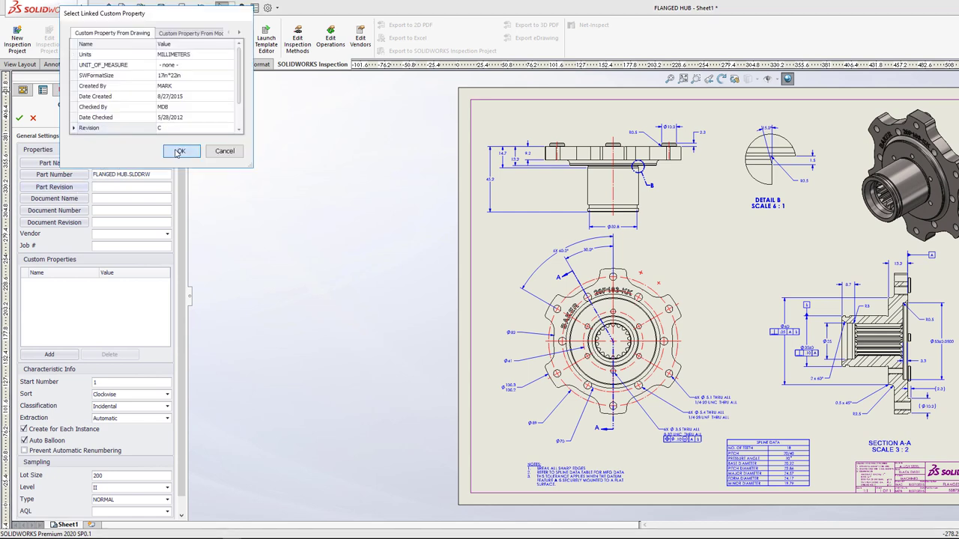
click(181, 151)
Step: Link Document Name to the _CS_BUSNAME_ property (A-0000782)
click(61, 199)
click(171, 32)
scroll(159, 86, down, 1)
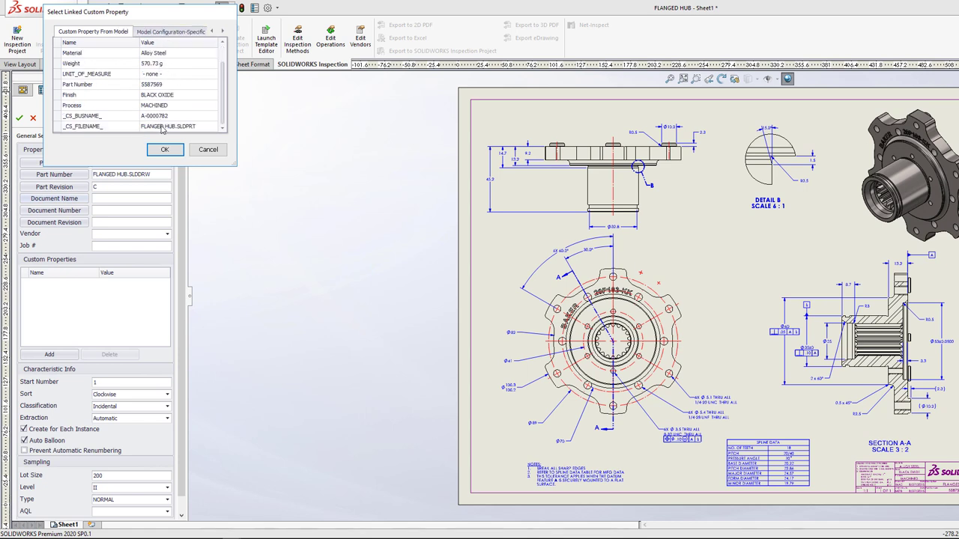
click(166, 118)
click(161, 150)
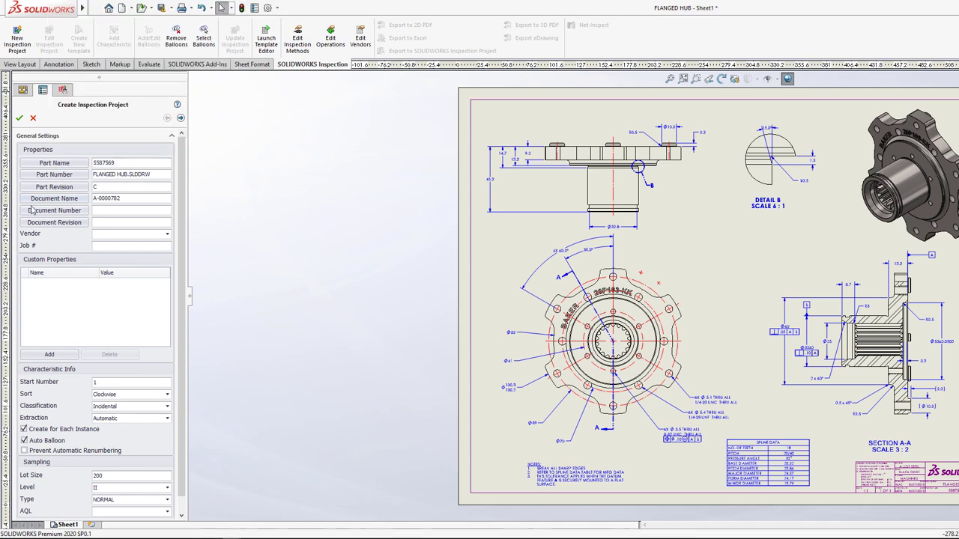
Step: Change the FLANGED HUB project's Vendor from Goodrich to McMaster
click(162, 233)
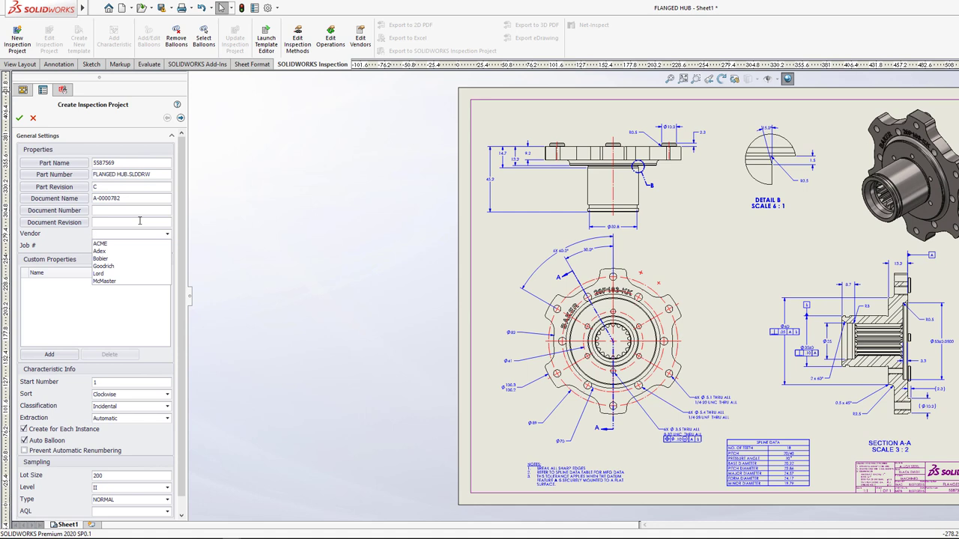
click(122, 271)
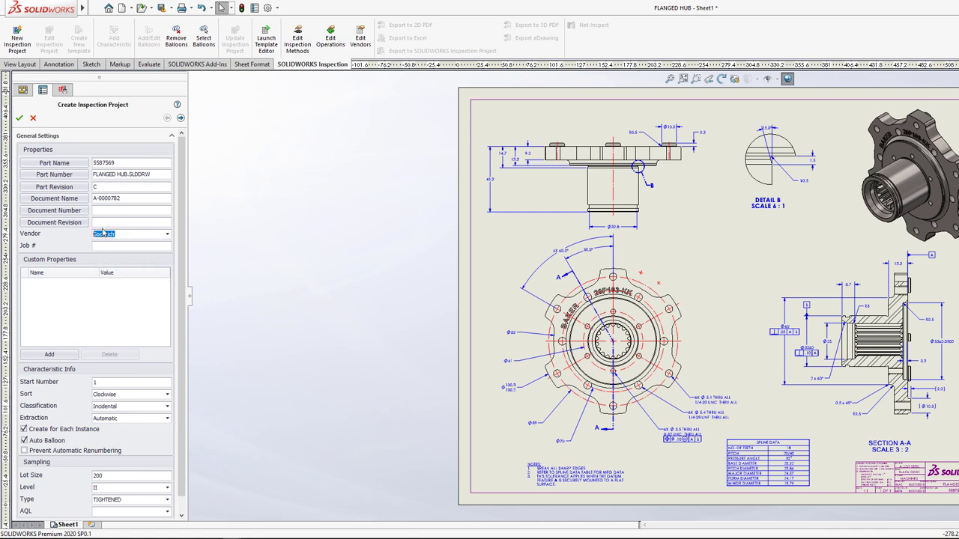
click(167, 233)
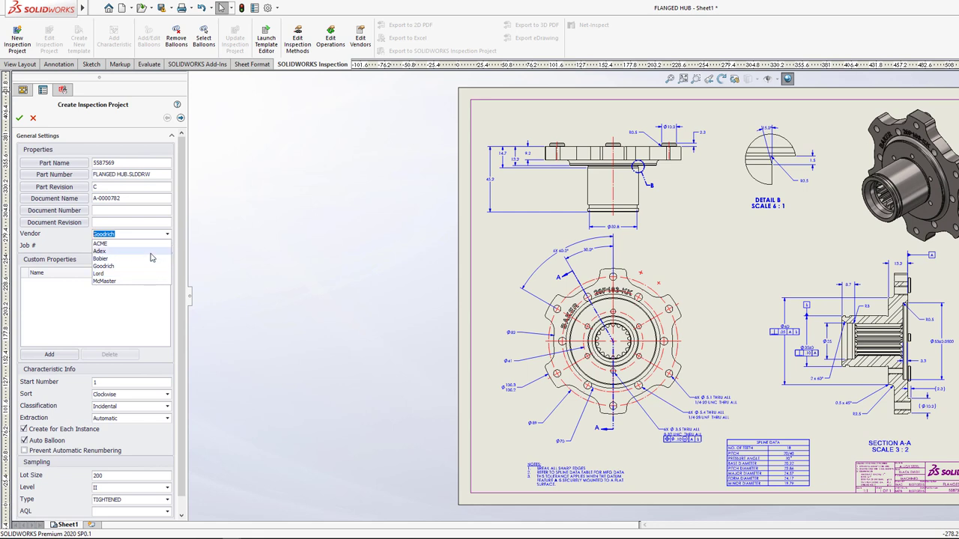
click(115, 282)
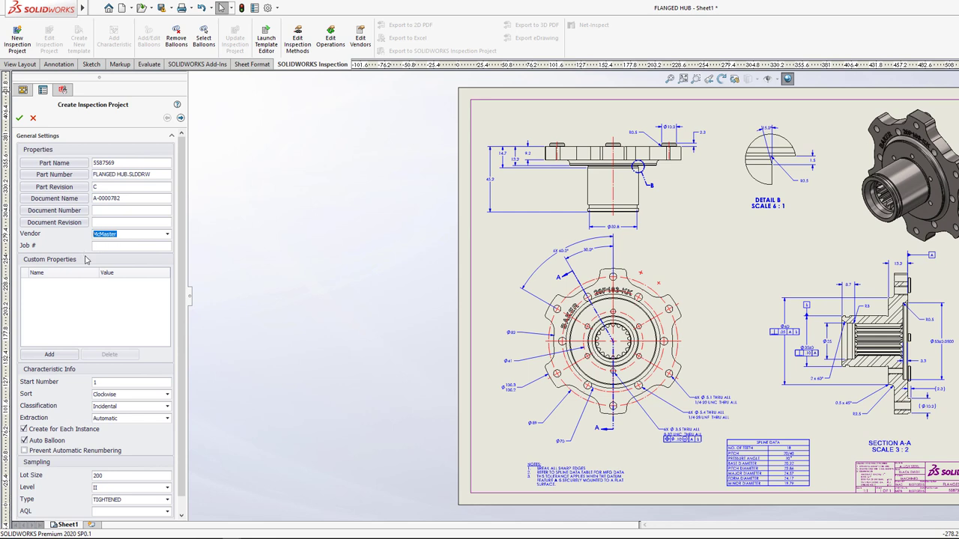
Step: Add a Manufacturing process reference custom property linked to the model's Process value MACHINED
click(49, 355)
click(94, 283)
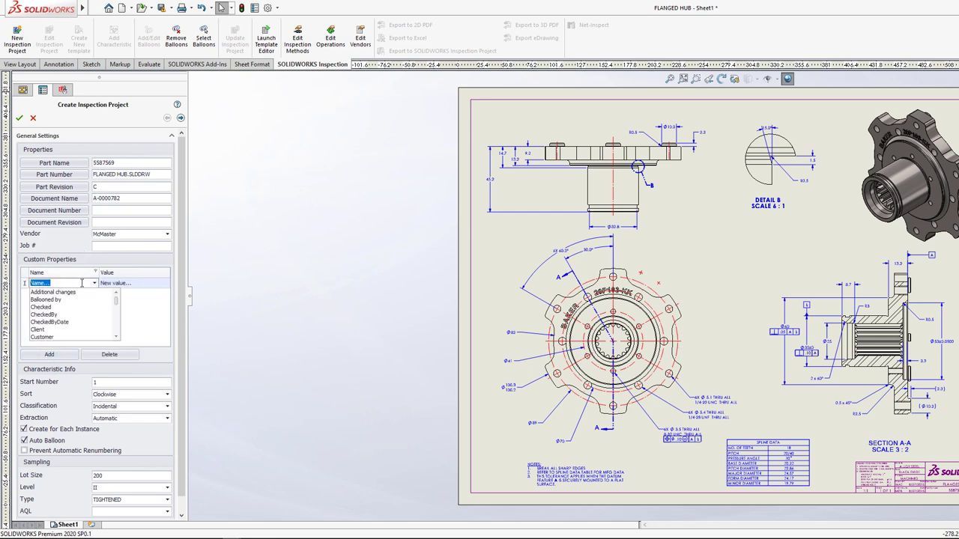
text(M)
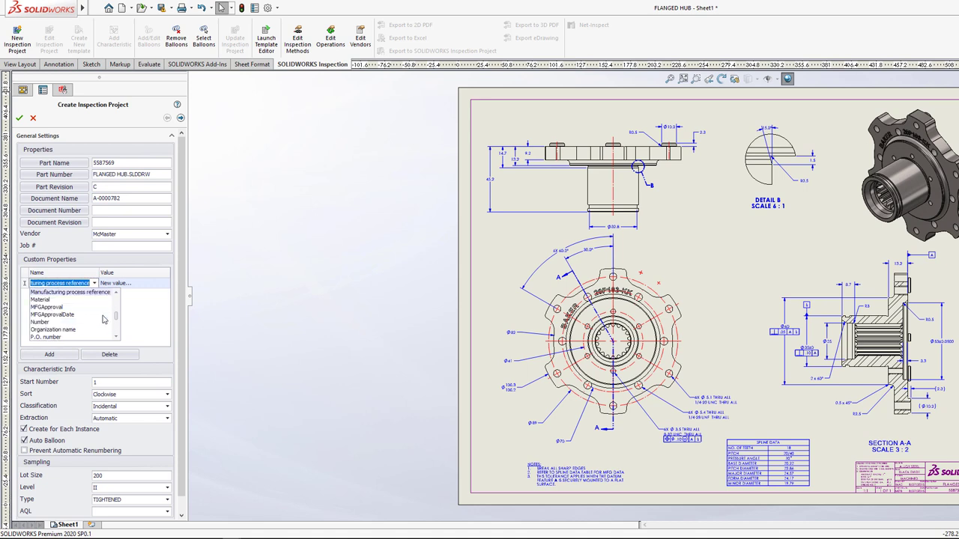
click(90, 293)
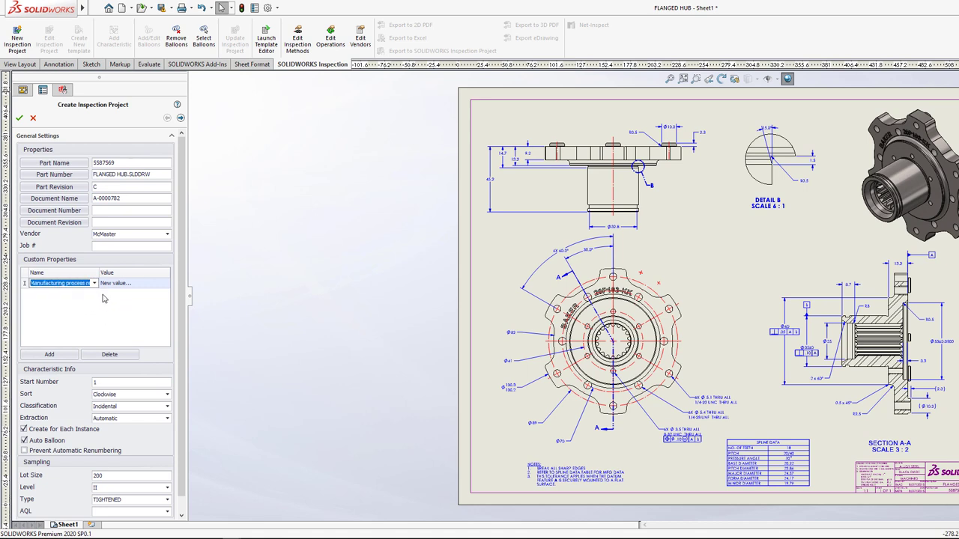
click(153, 285)
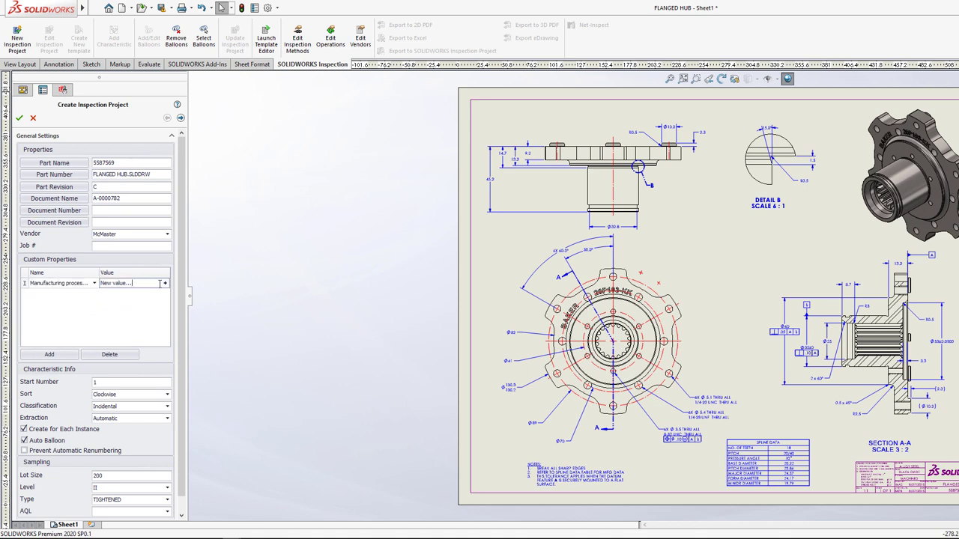
click(164, 284)
scroll(154, 82, down, 3)
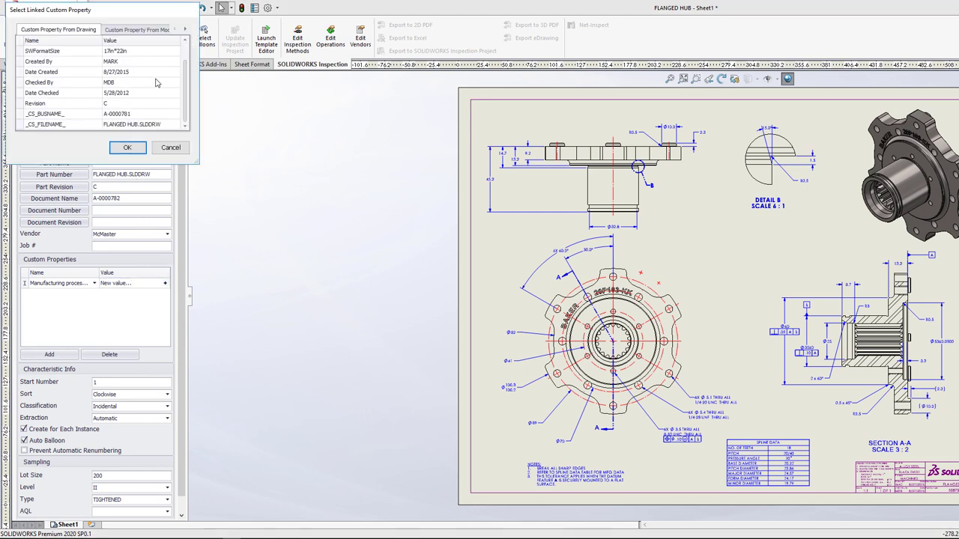
scroll(129, 71, up, 1)
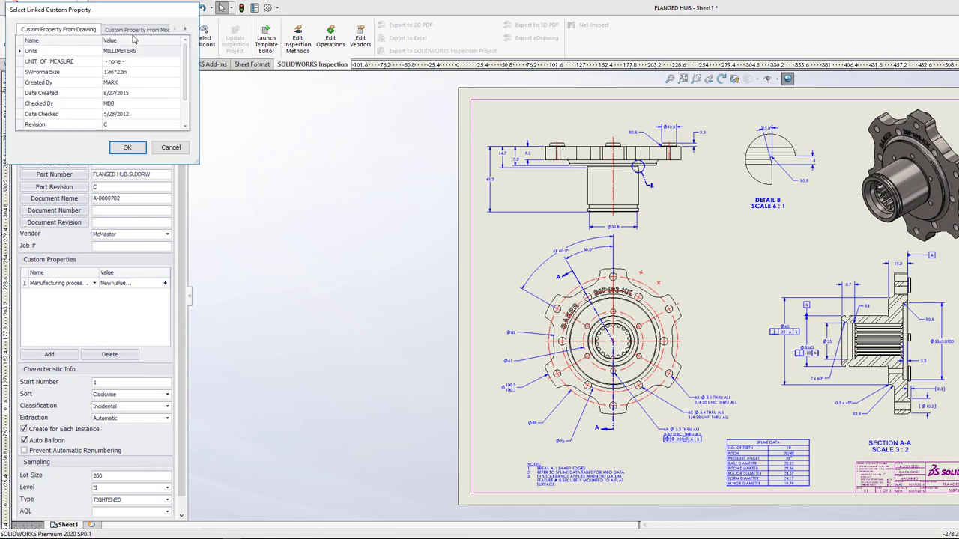
click(135, 31)
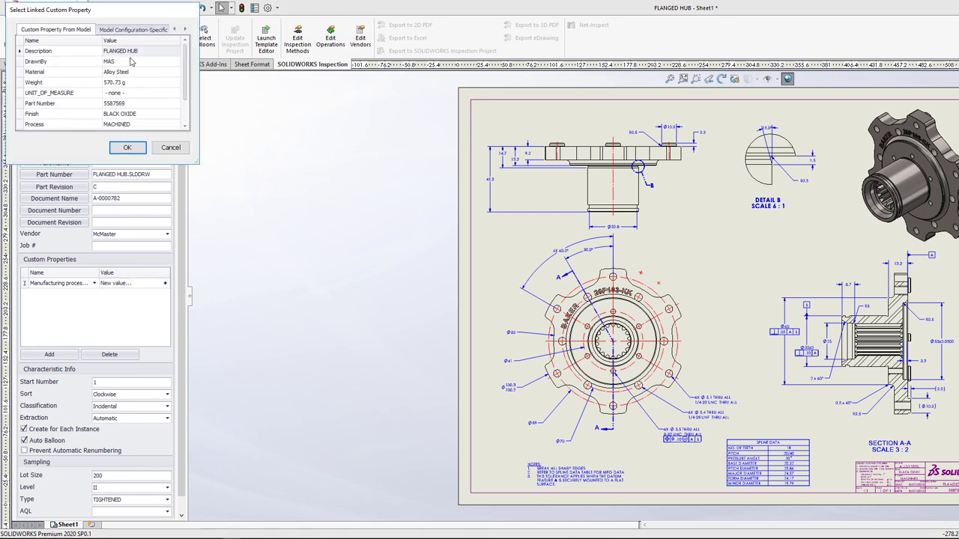
click(130, 126)
click(127, 147)
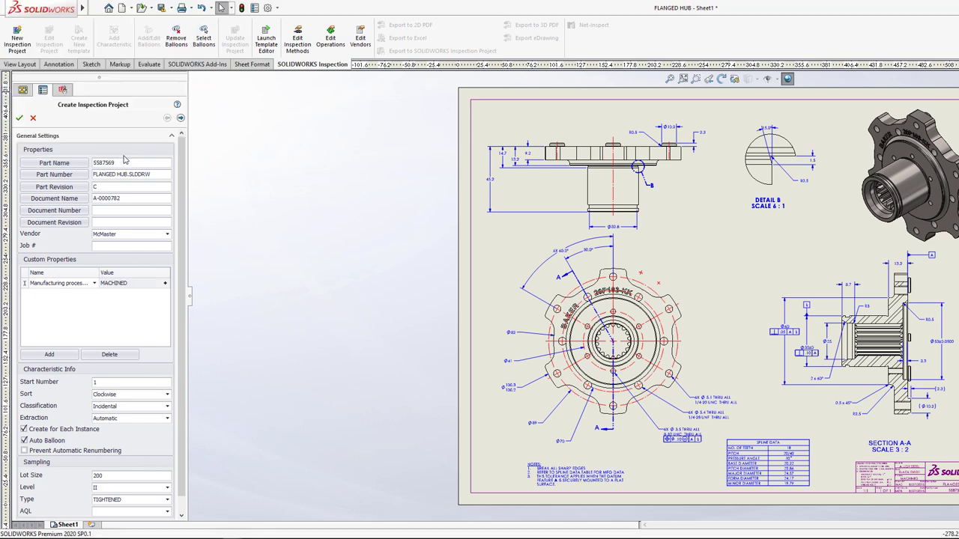
Step: Add a Finish custom property linked to the model's Finish value BLACK OXIDE
click(61, 357)
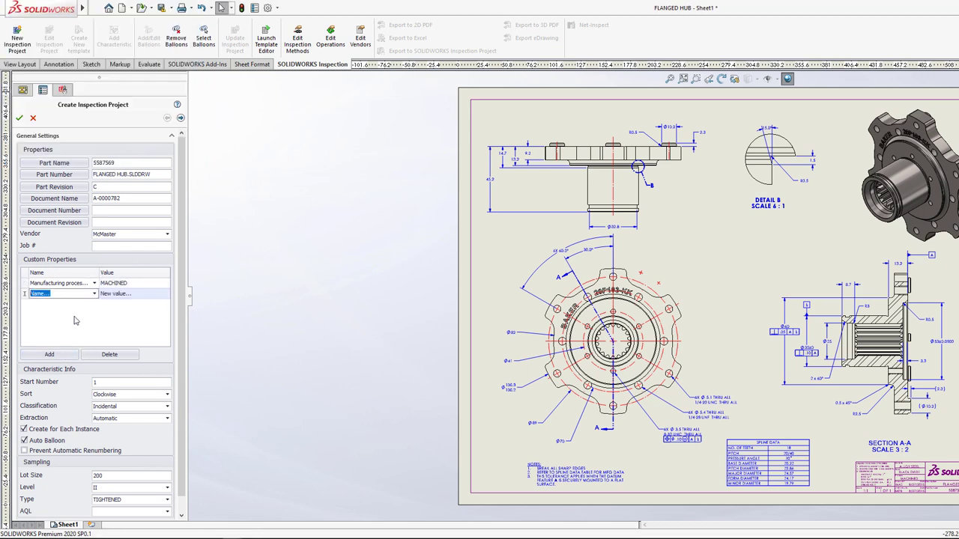
click(93, 293)
scroll(67, 318, down, 3)
scroll(68, 317, up, 3)
scroll(79, 318, down, 3)
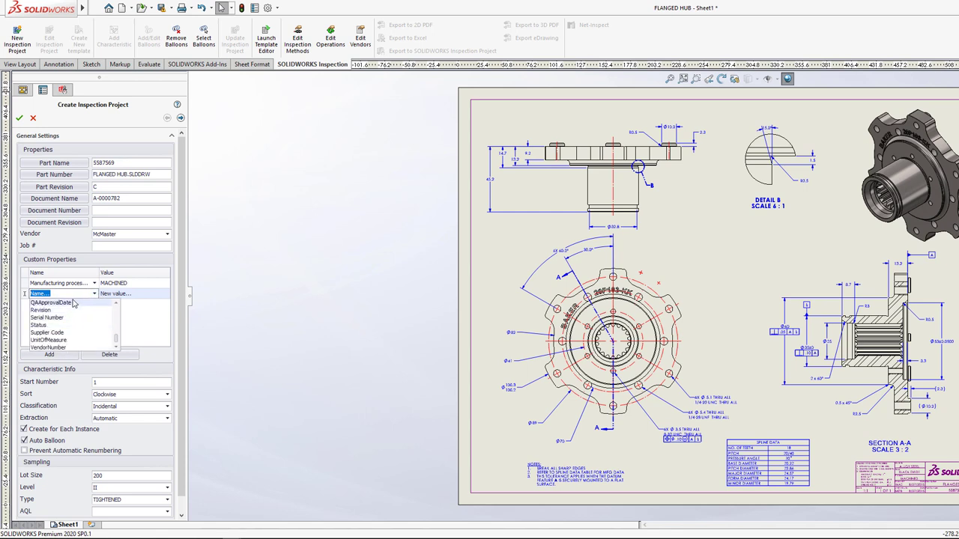
click(71, 294)
text(Fi)
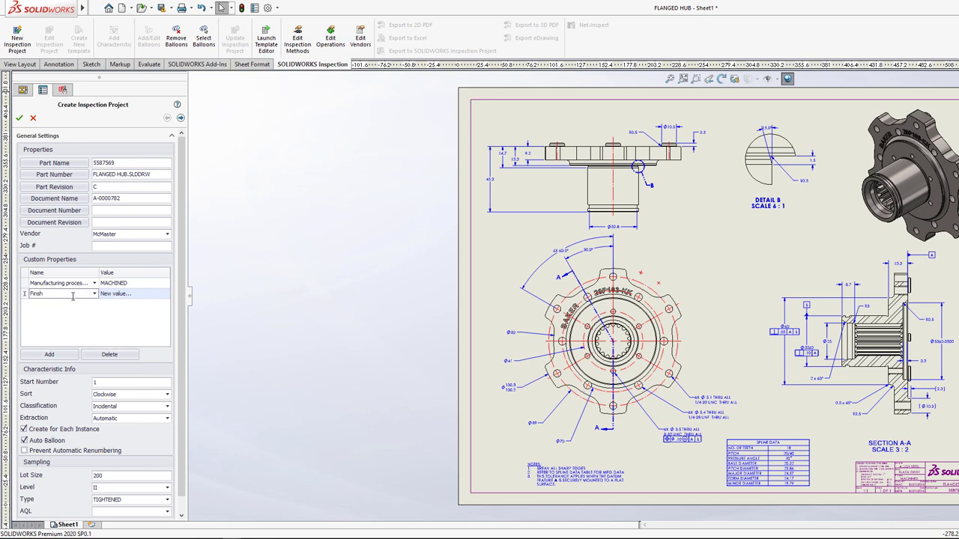
text(nish)
key(Return)
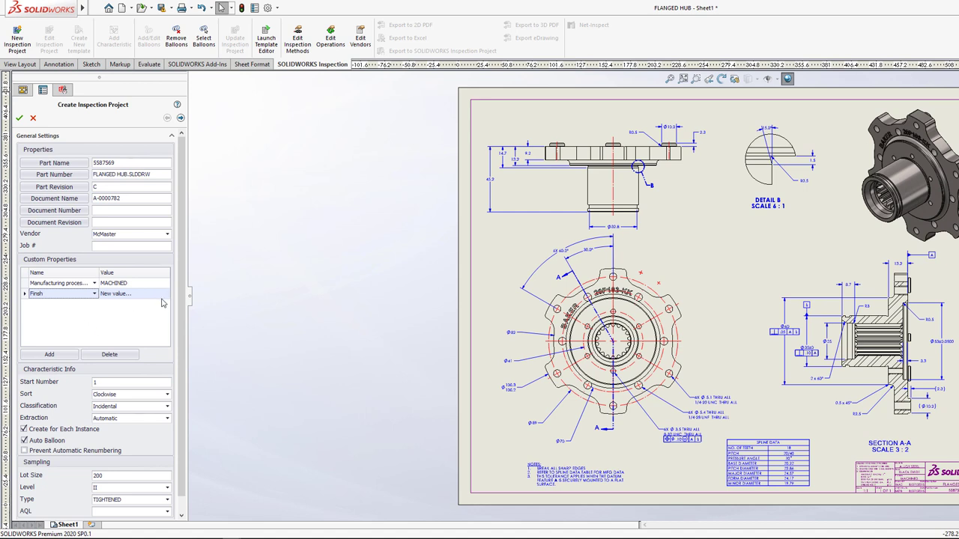
click(122, 294)
click(164, 294)
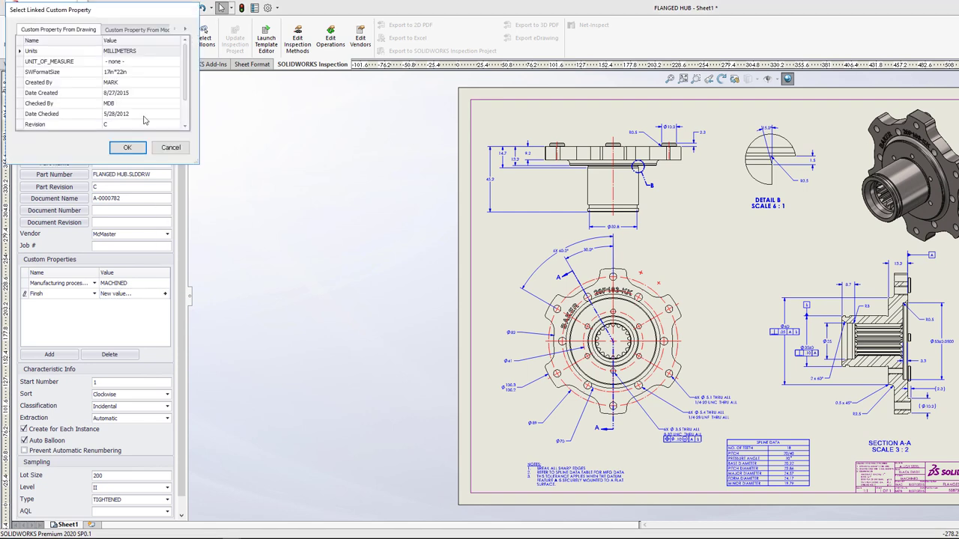
click(140, 33)
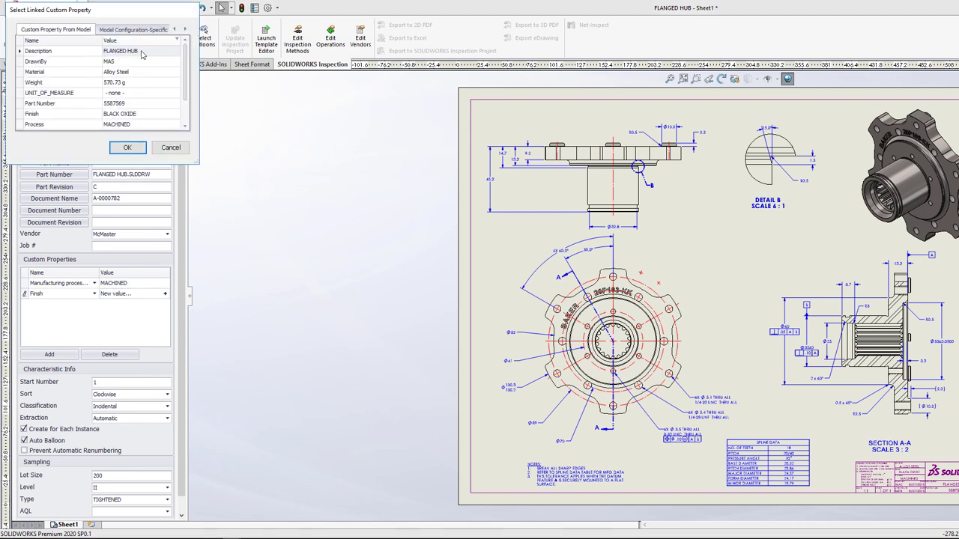
click(142, 113)
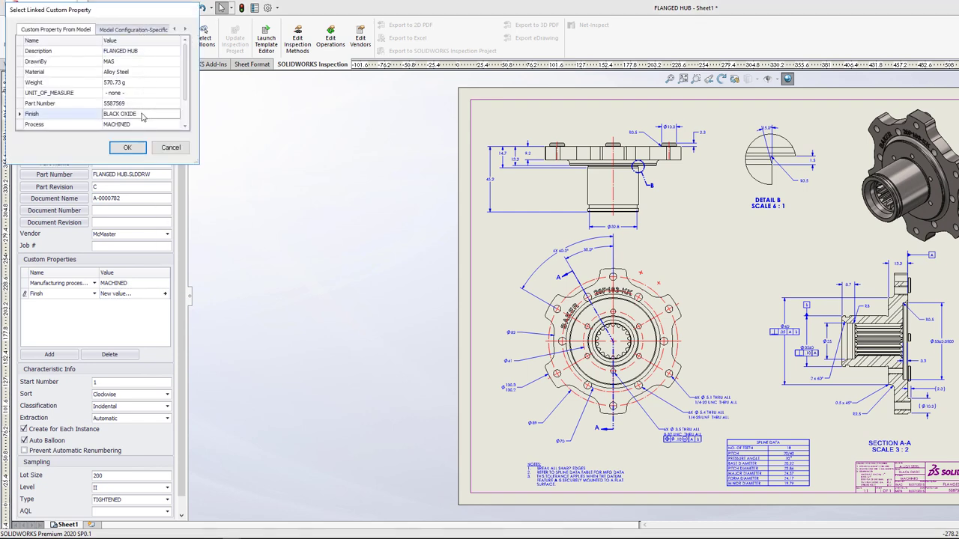
click(127, 148)
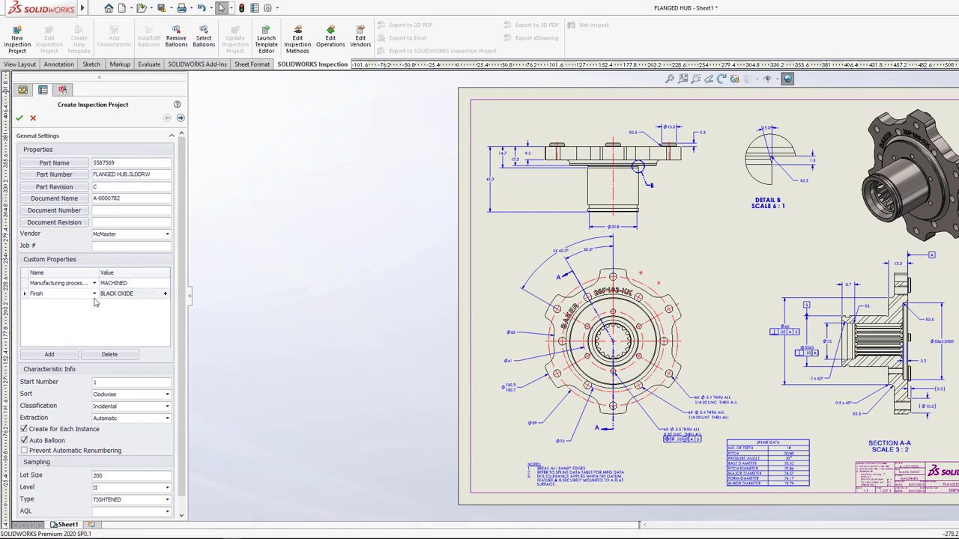
Step: Set AQL to 0.025 and turn off Auto Balloon before moving to extraction options
scroll(119, 394, down, 2)
scroll(181, 420, down, 1)
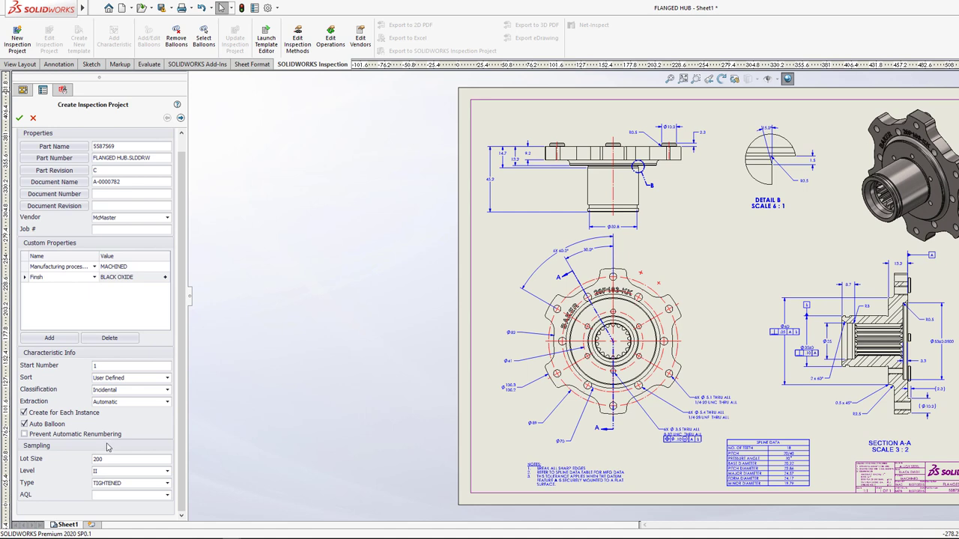
click(168, 496)
click(117, 454)
click(132, 425)
click(180, 118)
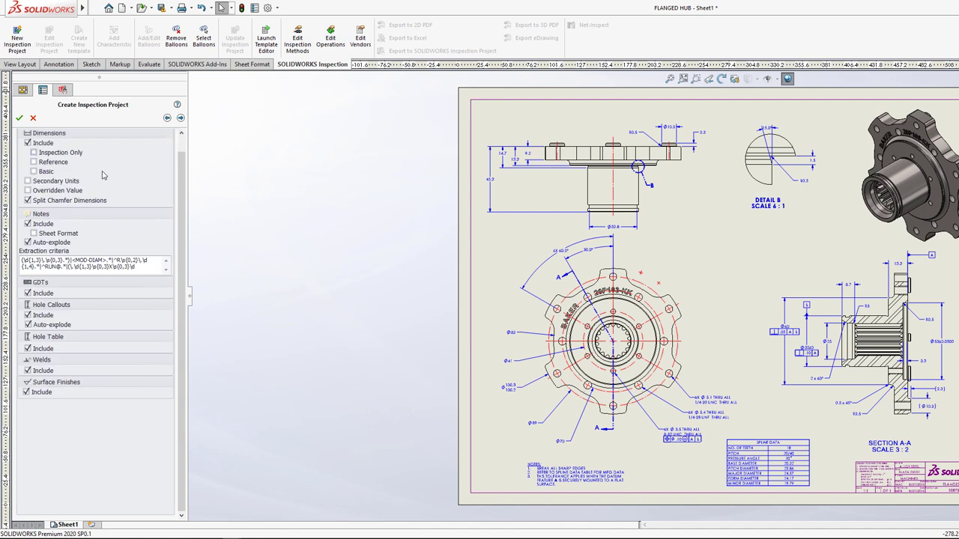
Step: Set the precision 1 tolerance to +0.025/-0.025 and create the FLANGED HUB inspection project
click(180, 118)
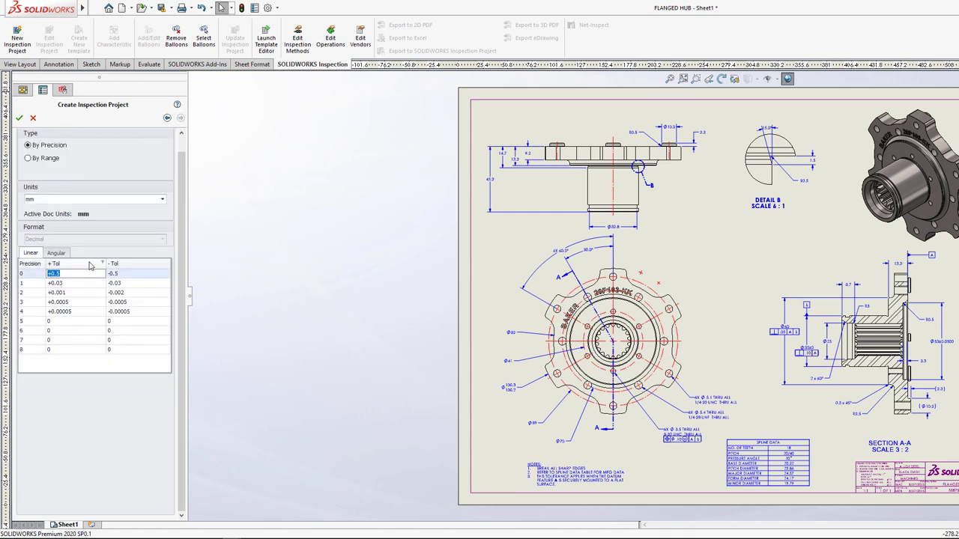
click(82, 283)
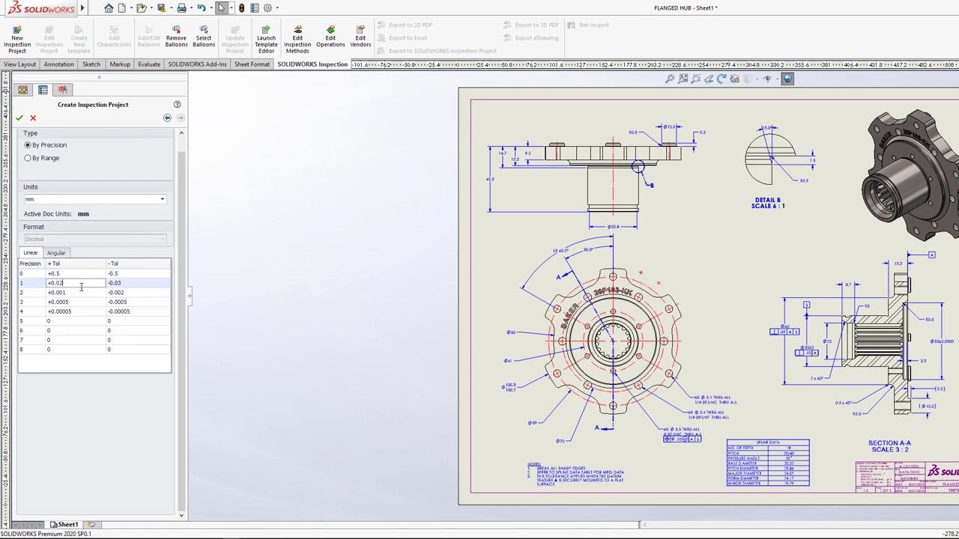
click(123, 284)
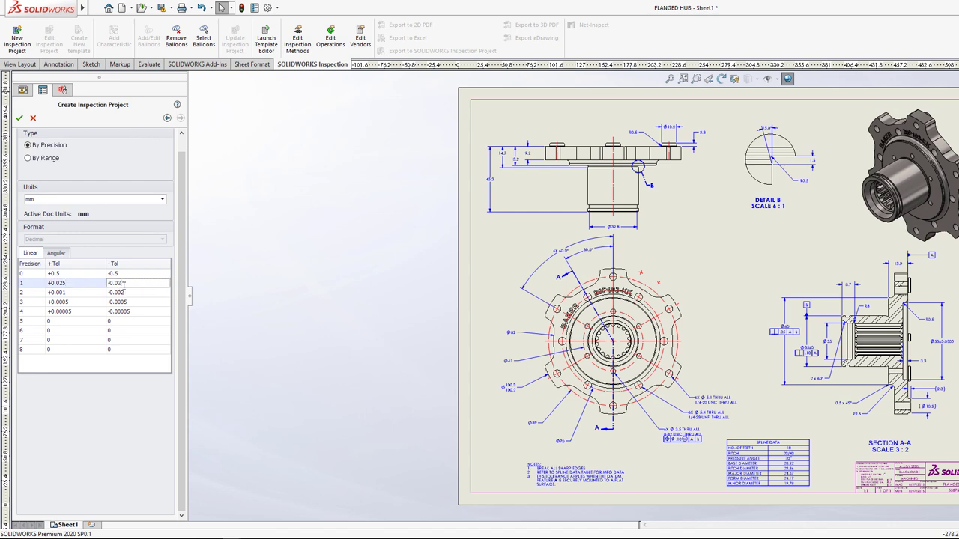
click(121, 168)
click(19, 118)
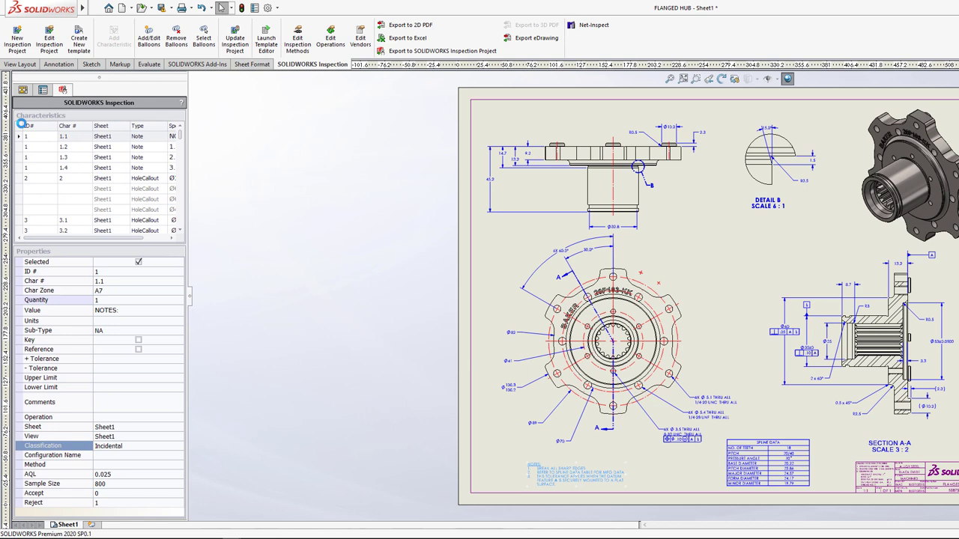
Step: Enlarge the Characteristics list and balloon all of the FLANGED HUB drawing's characteristics
drag(190, 307, 219, 307)
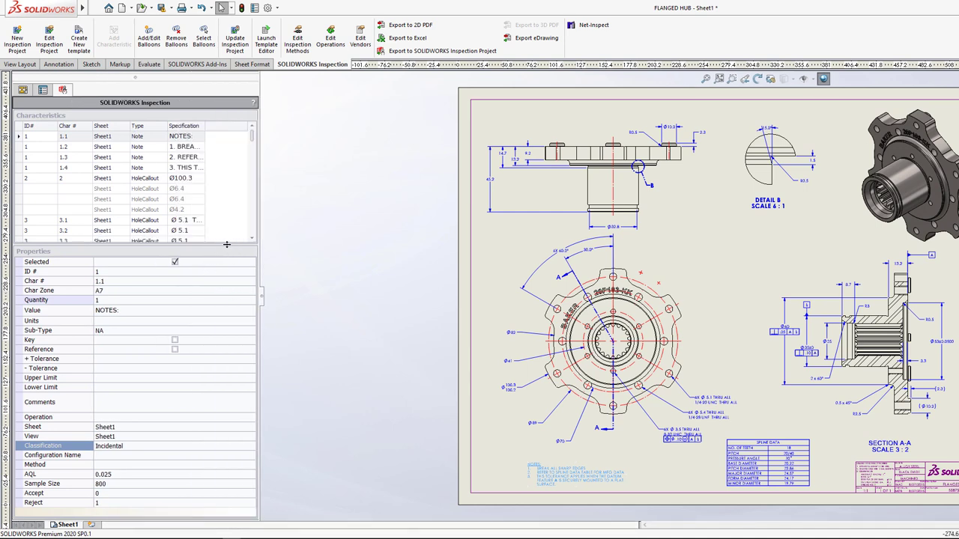
drag(226, 244, 213, 355)
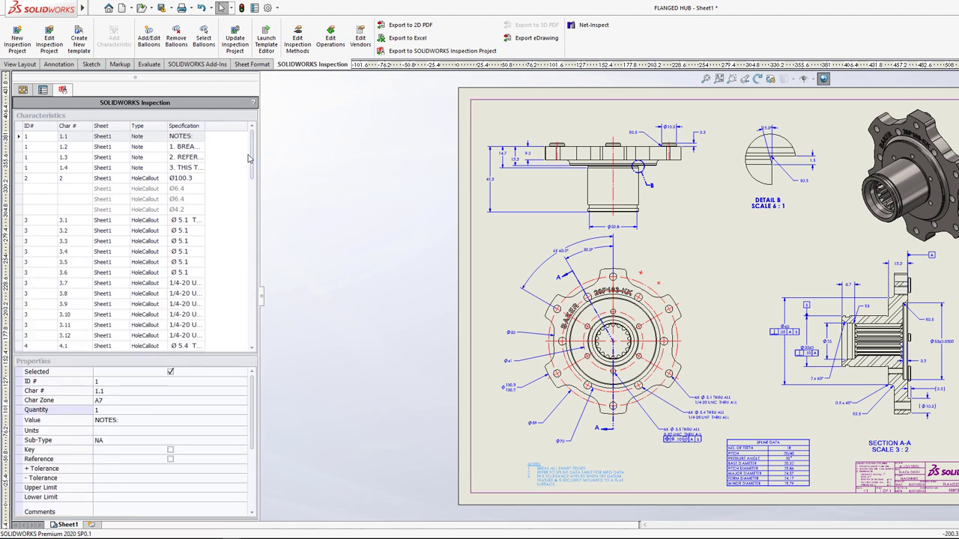
drag(252, 159, 277, 338)
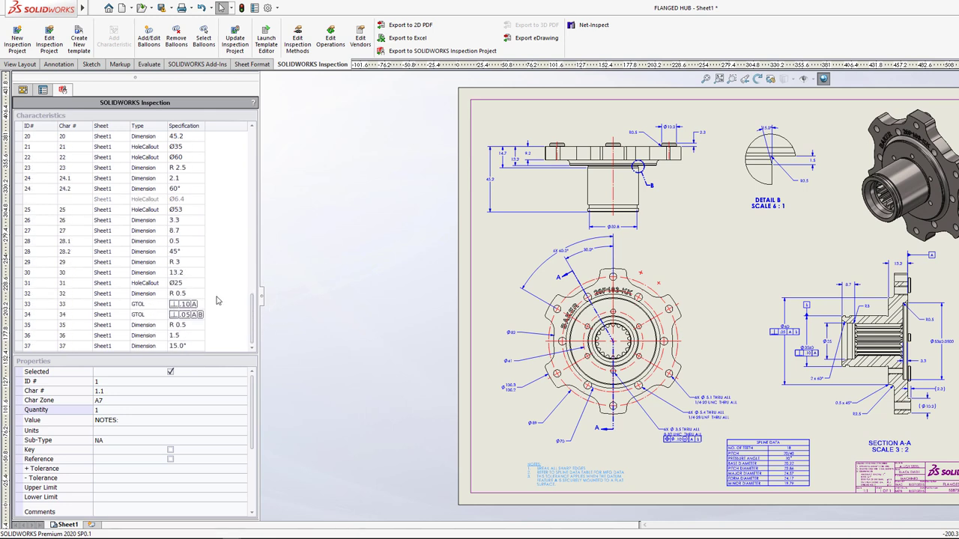
drag(252, 308, 255, 149)
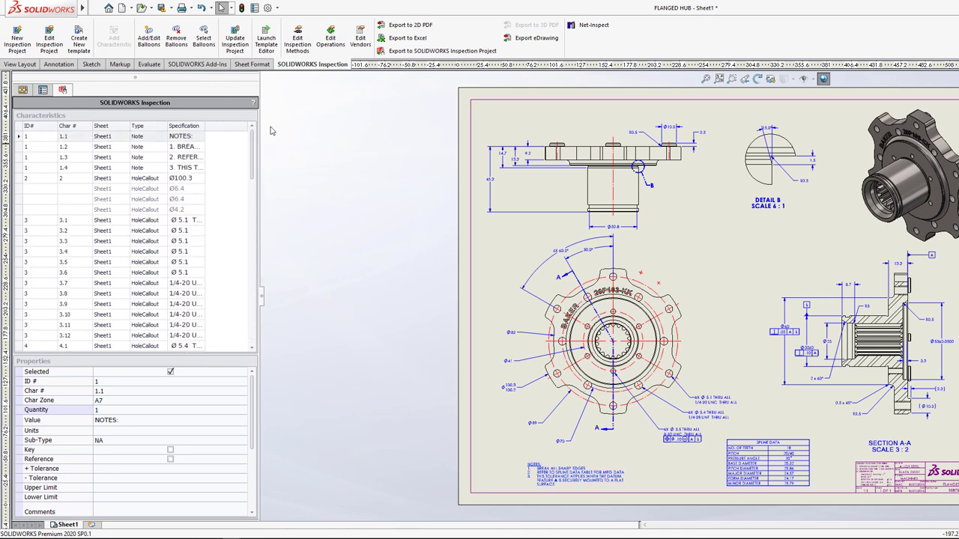
click(178, 47)
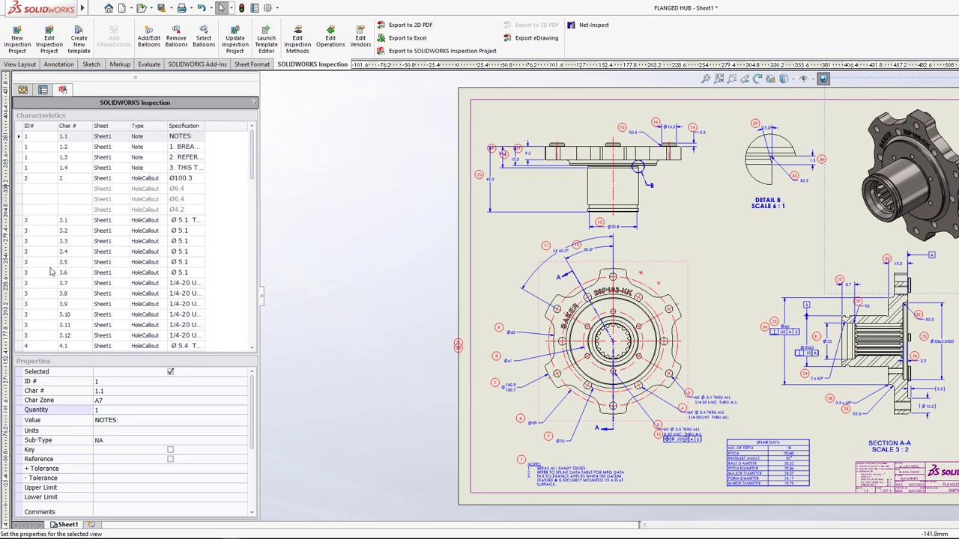
Step: Select characteristic 10, the 30.0° angle, and zoom the drawing to it
scroll(75, 242, down, 10)
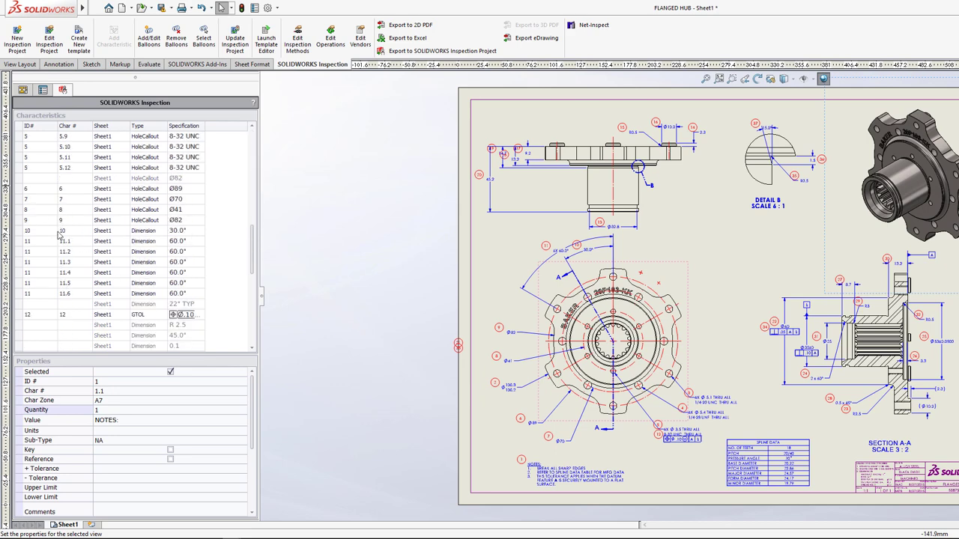
click(28, 231)
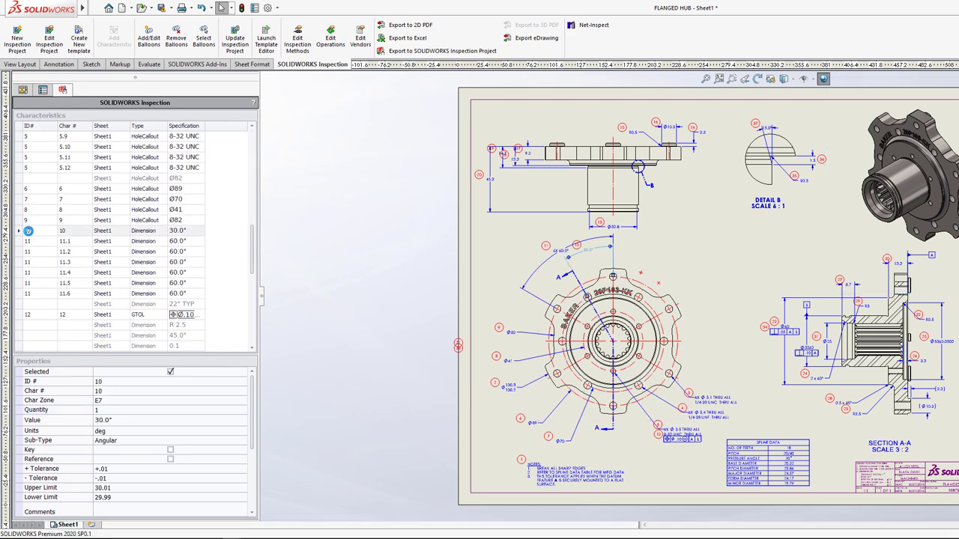
right_click(29, 233)
click(51, 238)
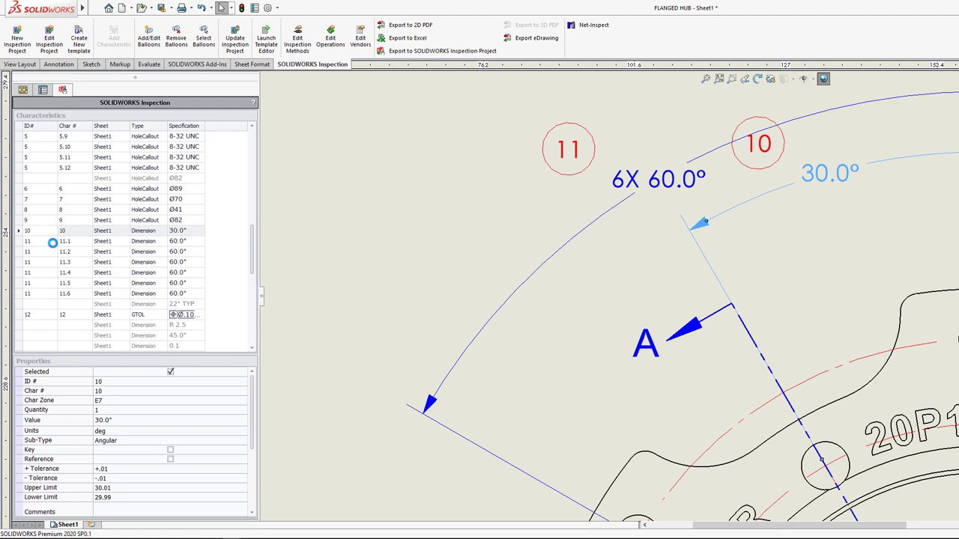
Step: Classify characteristic 10 as Critical and bring up its inspection method list
right_click(28, 234)
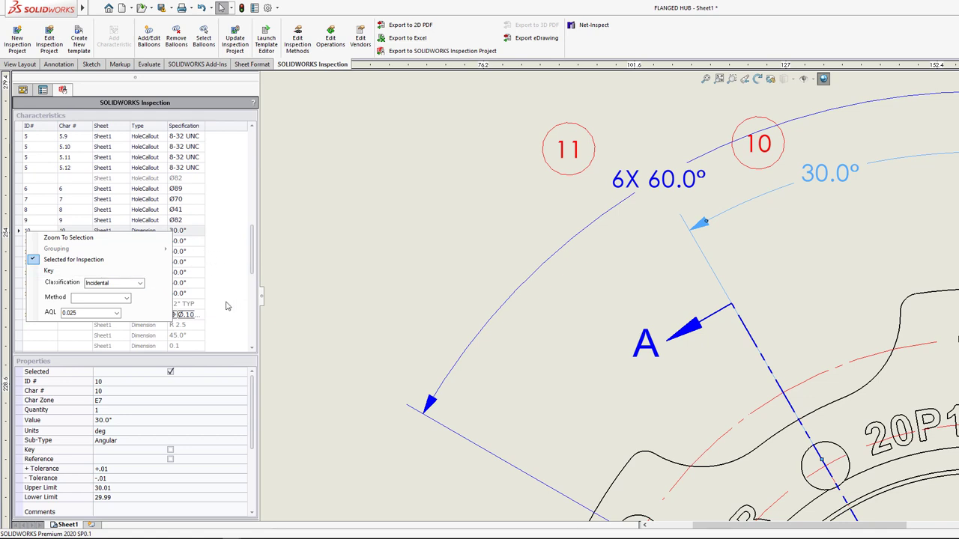
scroll(247, 405, down, 3)
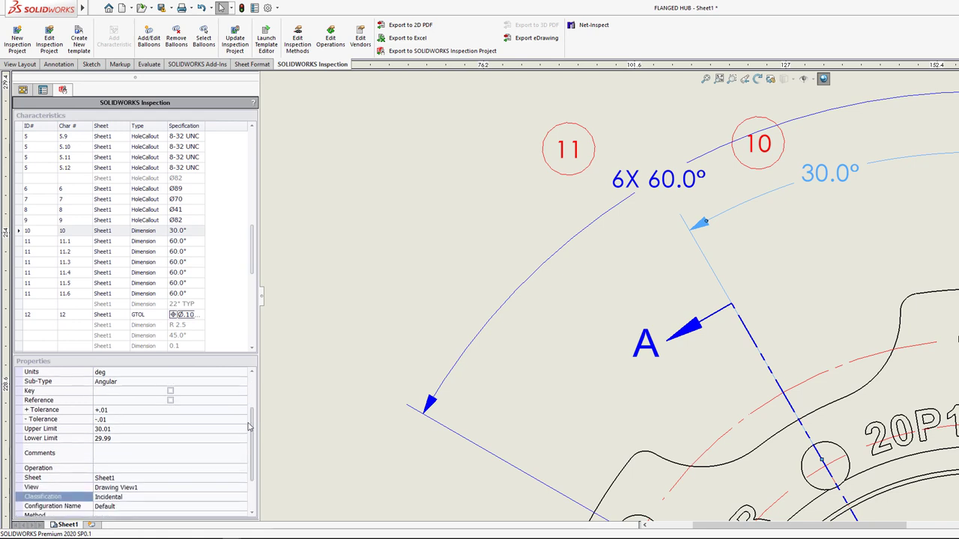
click(217, 458)
click(174, 460)
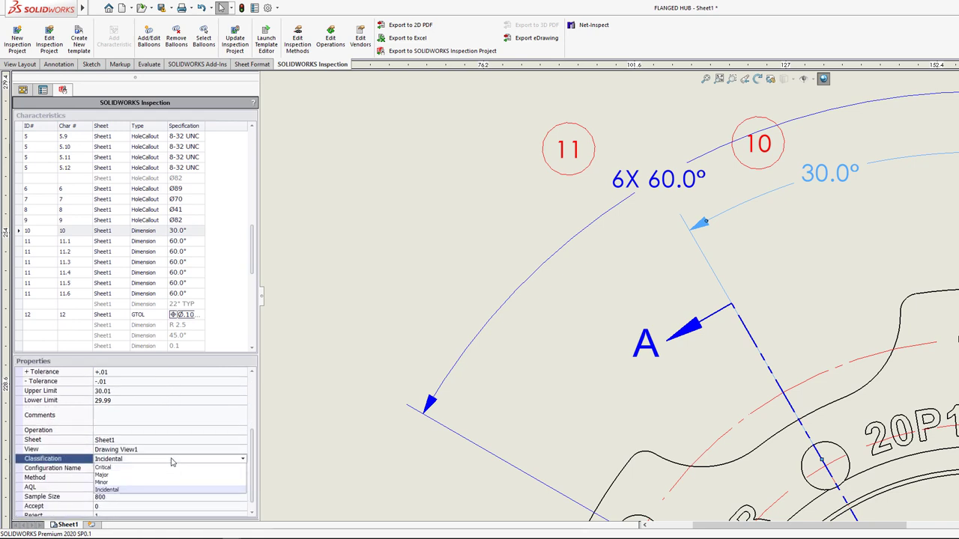
click(150, 467)
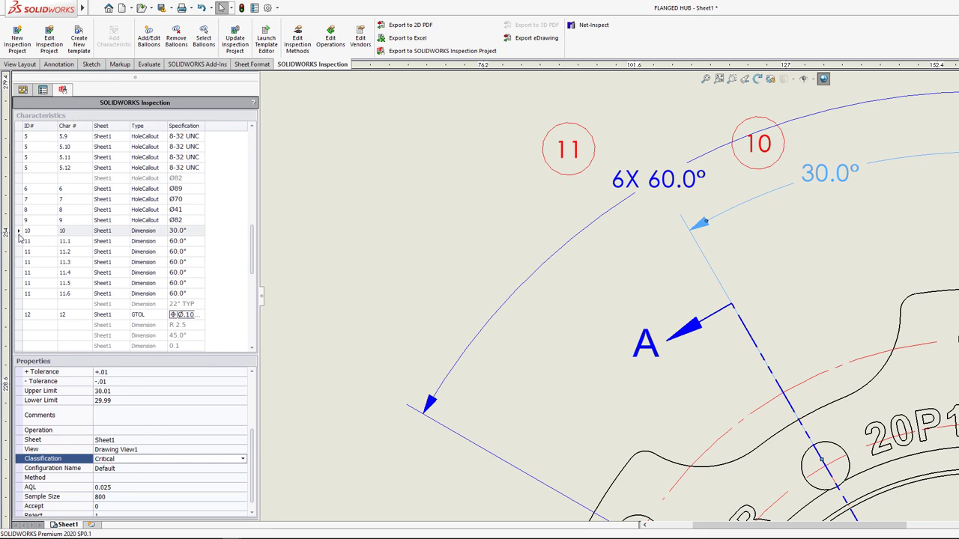
right_click(20, 237)
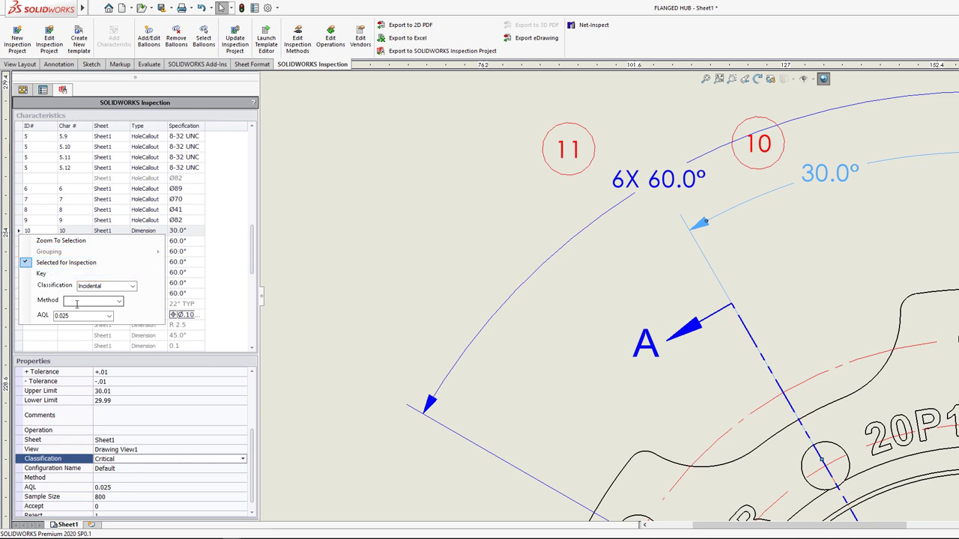
click(119, 301)
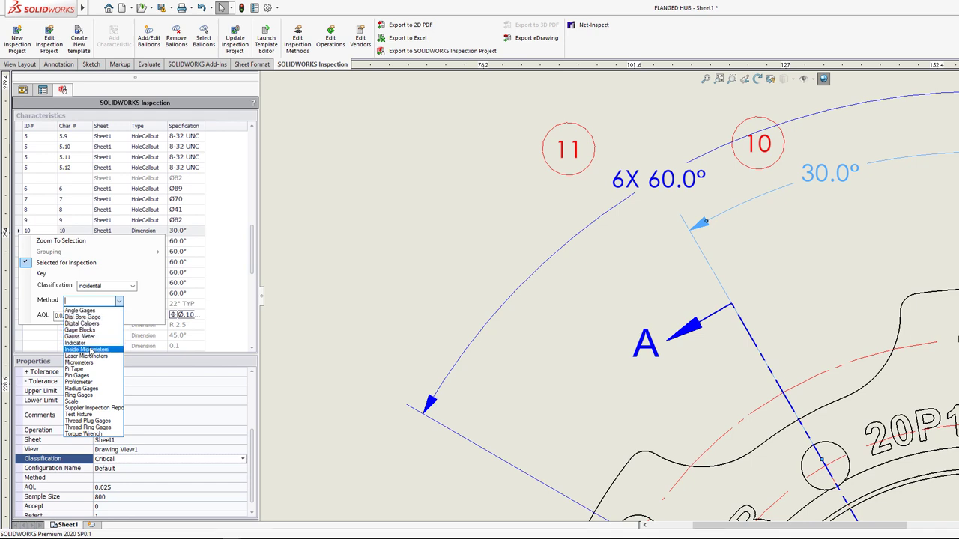
Step: Choose Angle Gages as characteristic 10's inspection method and zoom out over the sheet
click(88, 312)
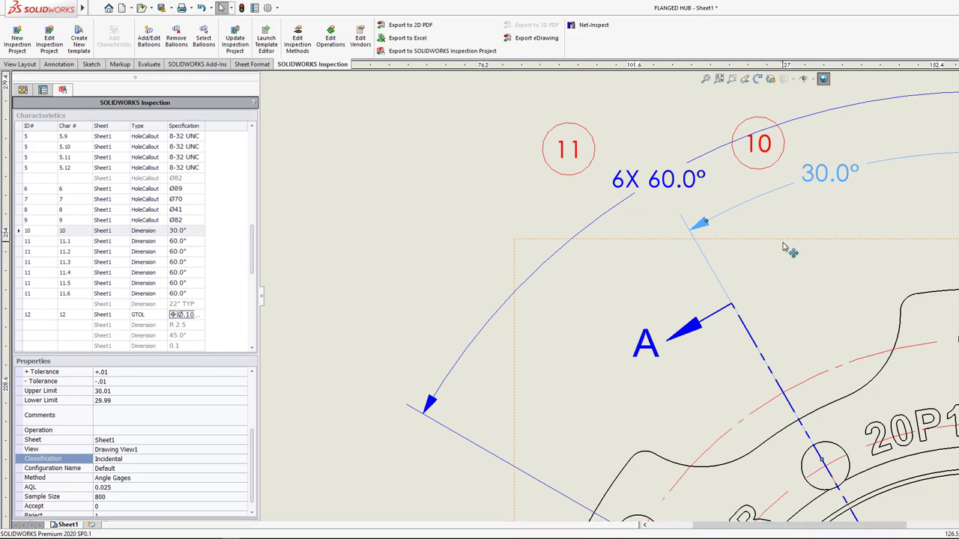
scroll(787, 247, up, 2)
scroll(787, 225, up, 5)
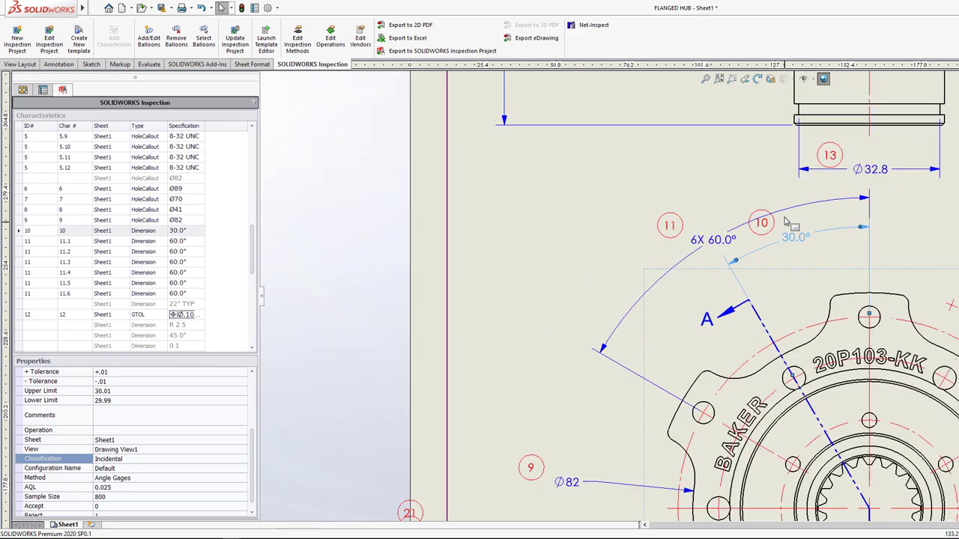
scroll(835, 253, down, 2)
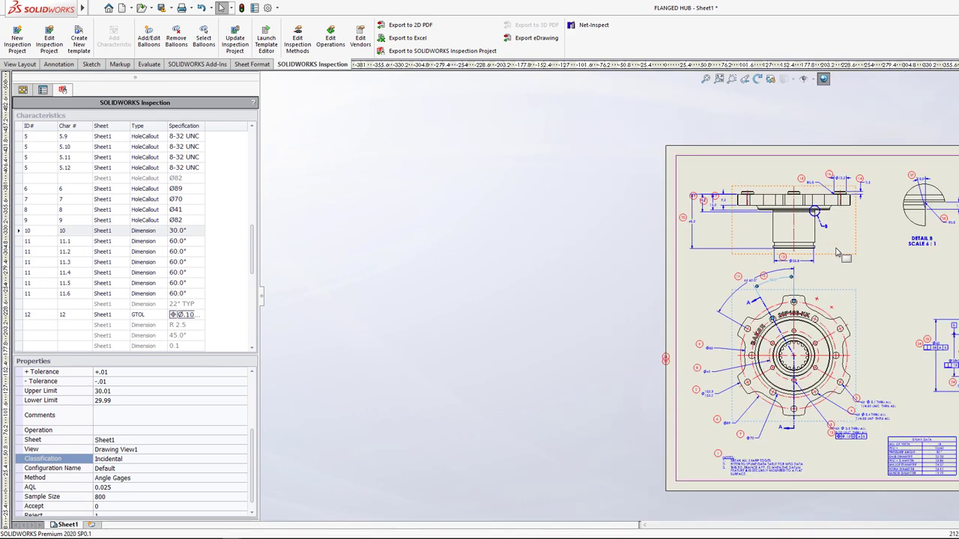
scroll(891, 339, up, 3)
scroll(895, 341, down, 2)
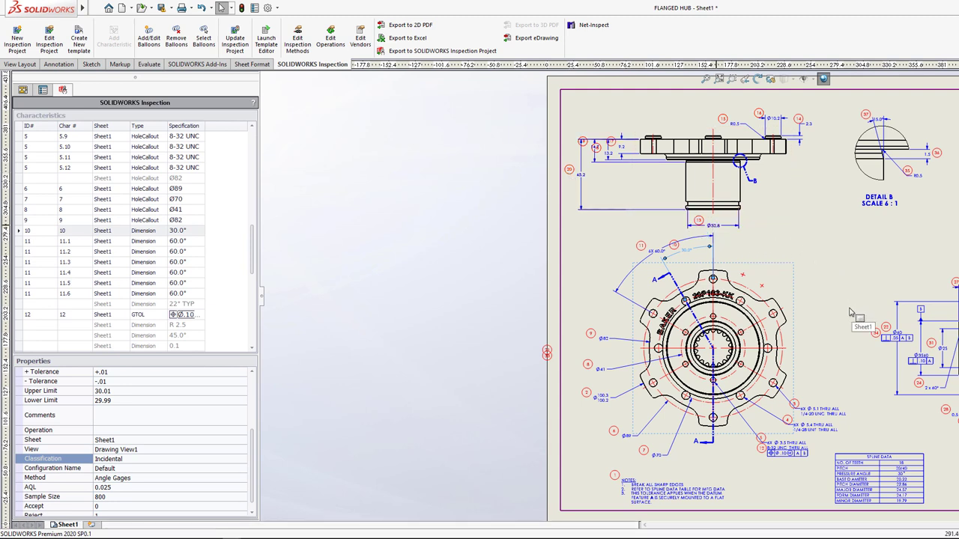
Step: Toggle Inspection Dimension on the Ø32.8 diameter, making it characteristic 13 with ±.025 tolerance
click(717, 234)
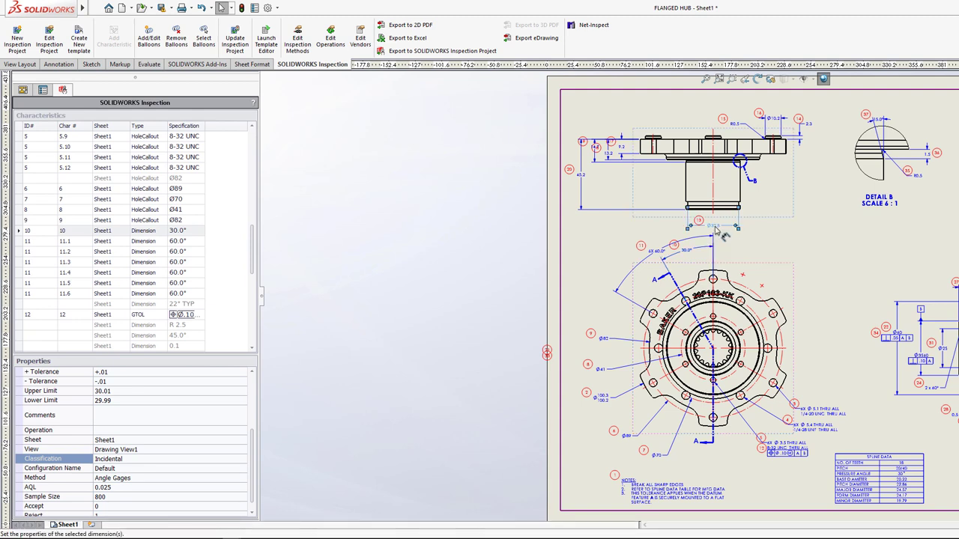
mouse_move(742, 198)
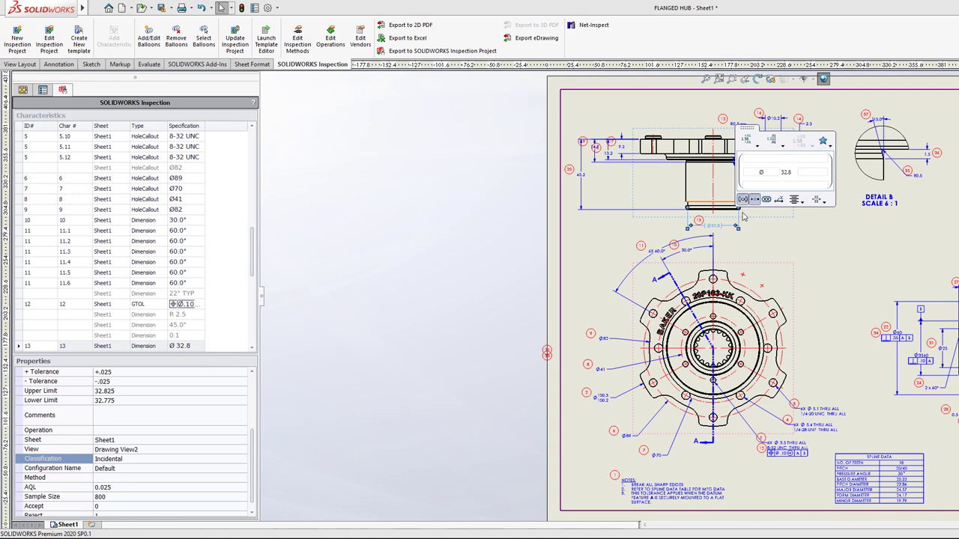
click(749, 244)
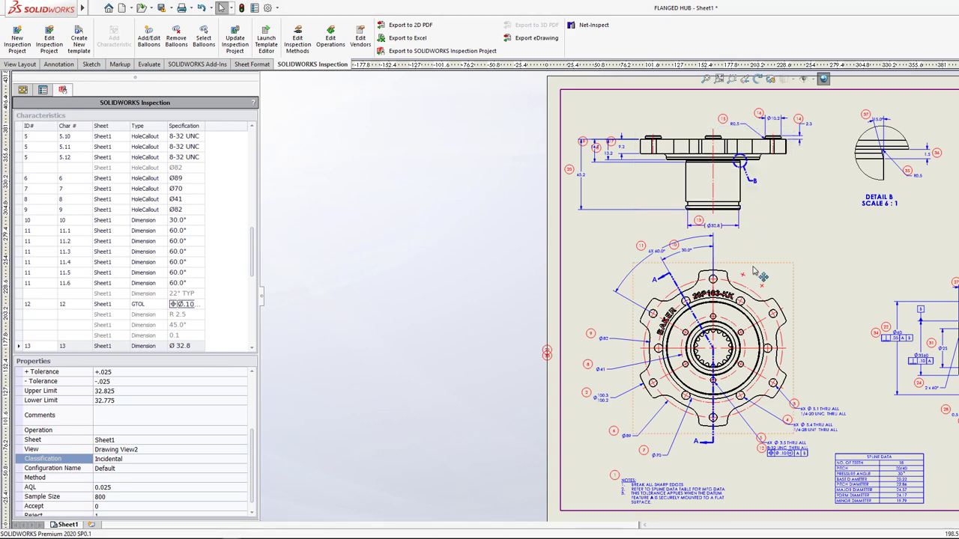
scroll(758, 271, down, 2)
scroll(749, 255, down, 2)
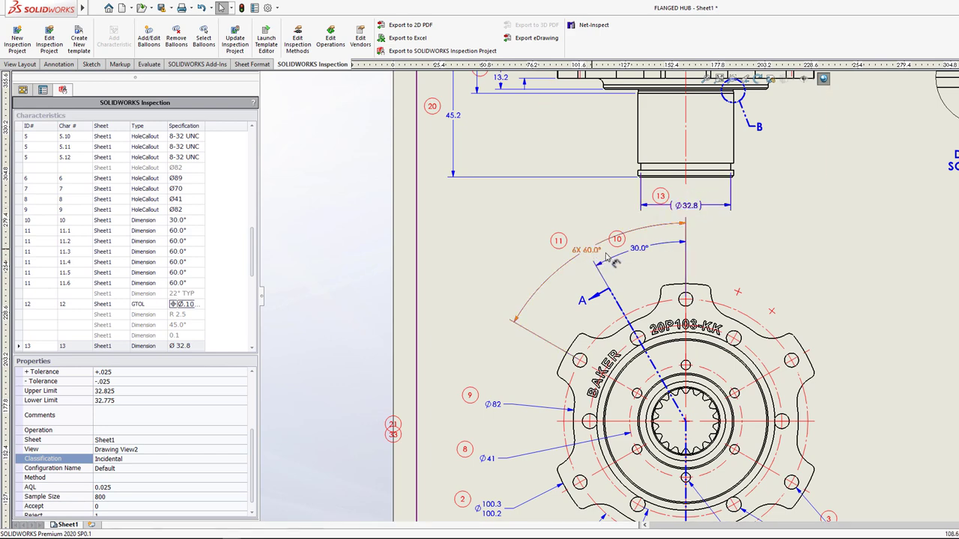
scroll(711, 252, up, 2)
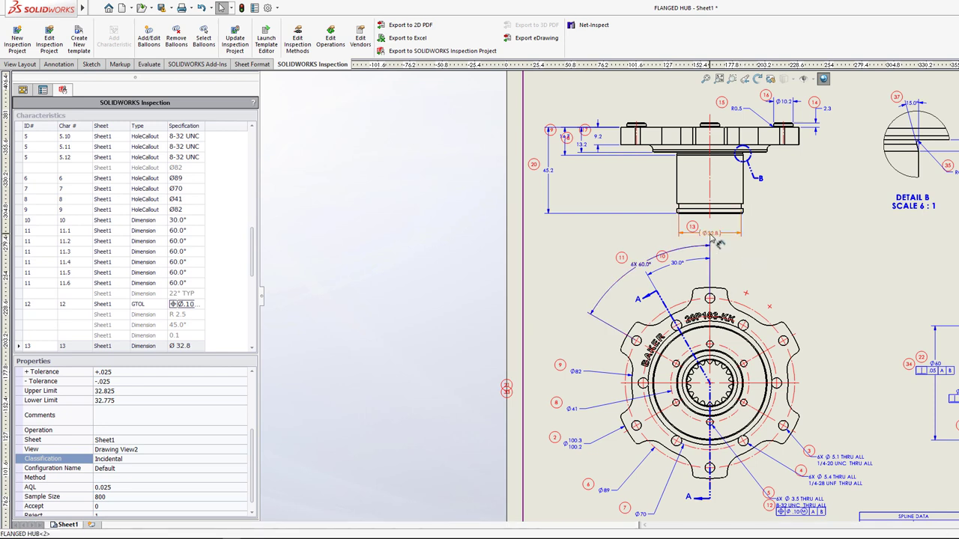
click(712, 237)
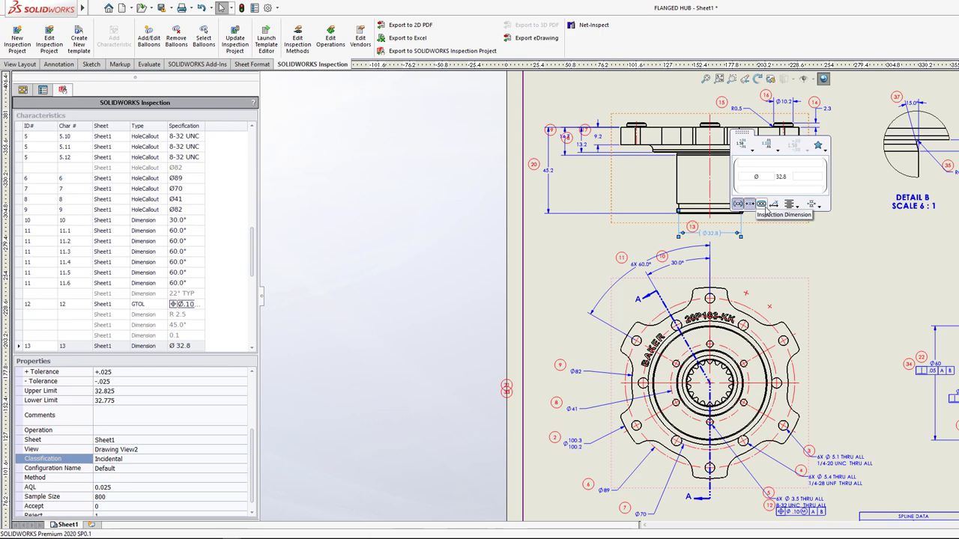
click(761, 206)
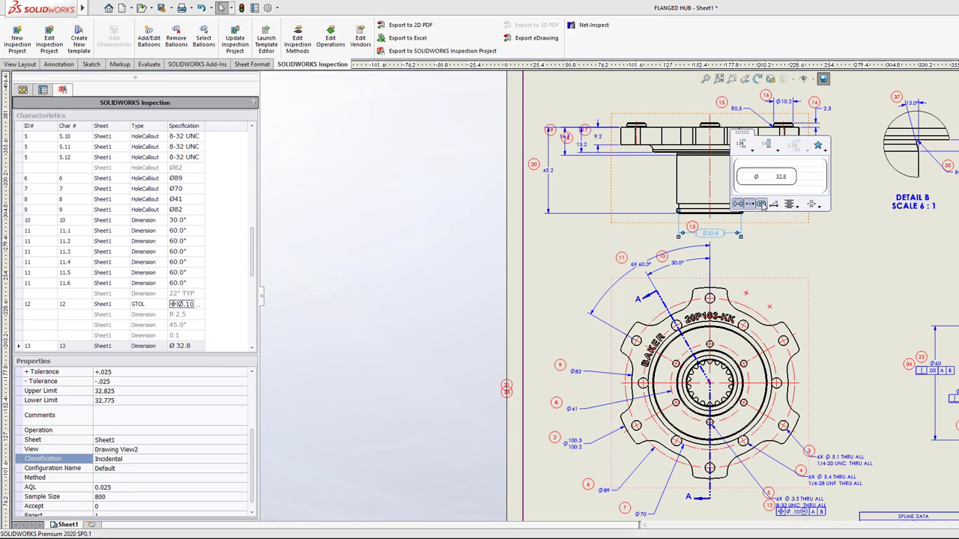
click(828, 234)
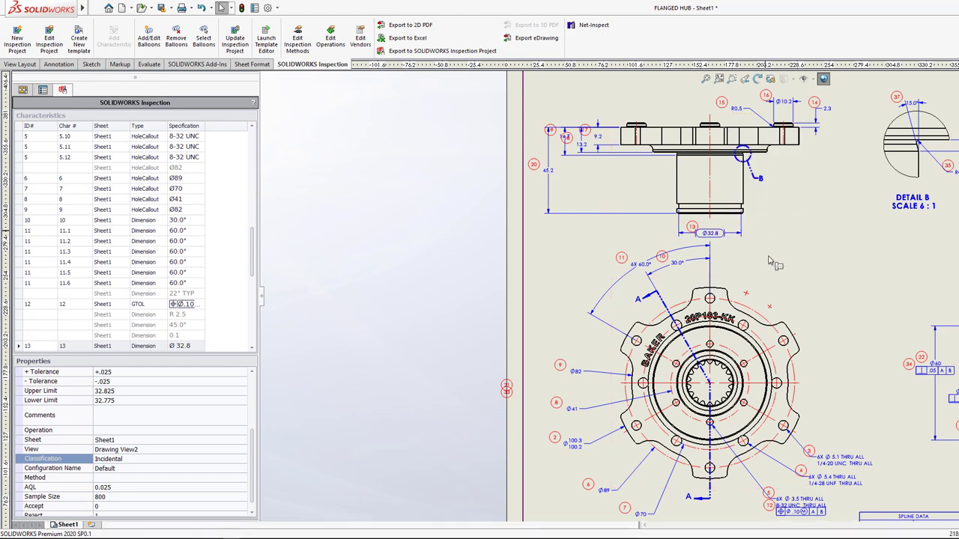
scroll(759, 253, down, 1)
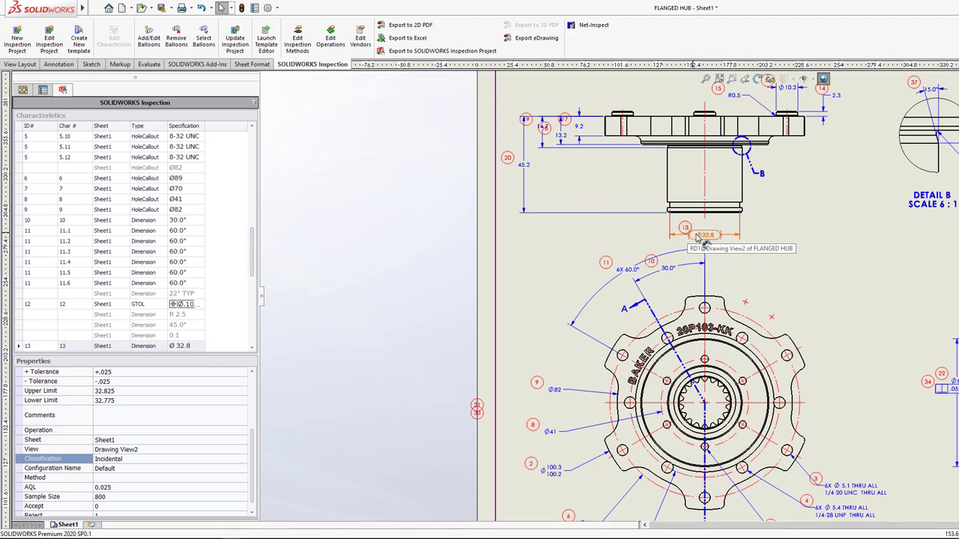
scroll(860, 282, up, 1)
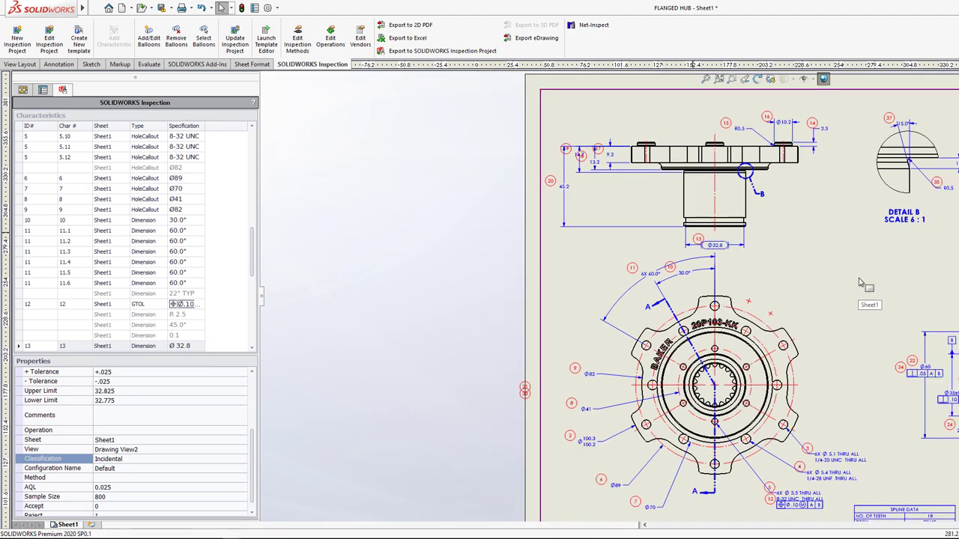
scroll(860, 281, up, 1)
Step: Maximize the FLANGED HUB inspection report window in Excel
scroll(937, 320, up, 1)
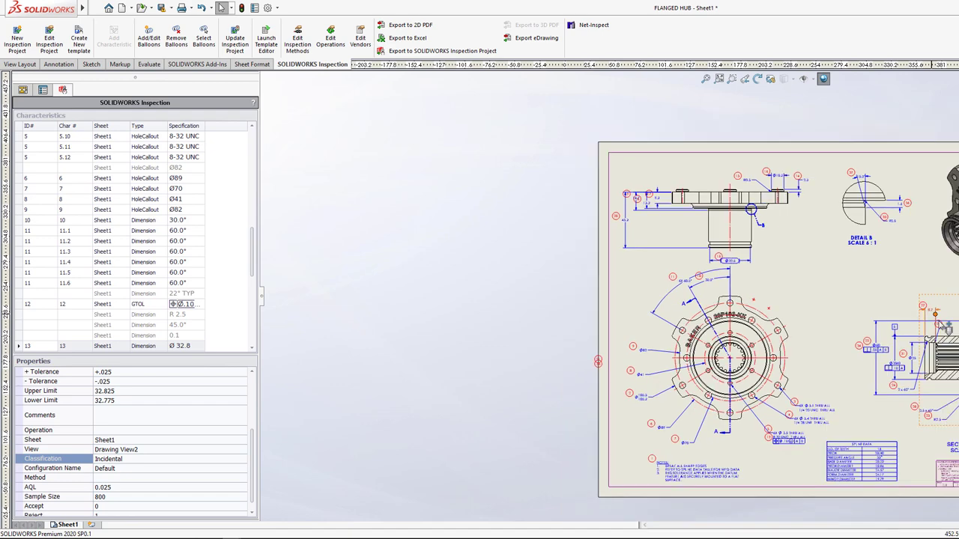
scroll(937, 321, up, 1)
scroll(861, 307, down, 1)
scroll(787, 292, down, 1)
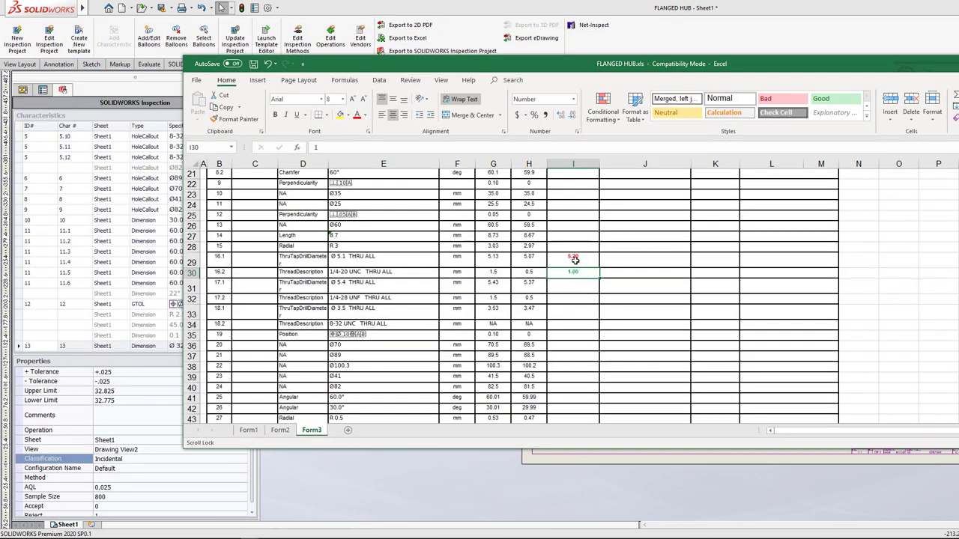
scroll(574, 262, up, 7)
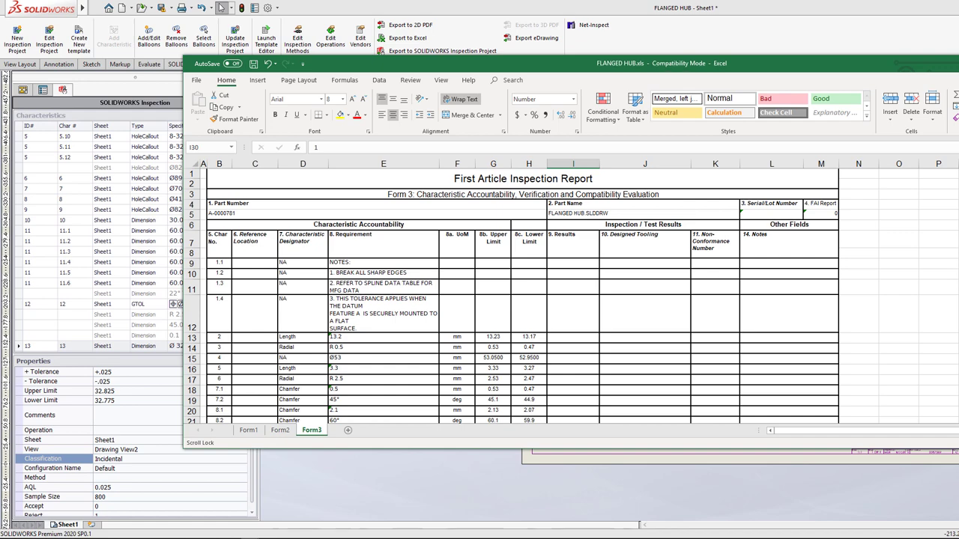
key(super+Up)
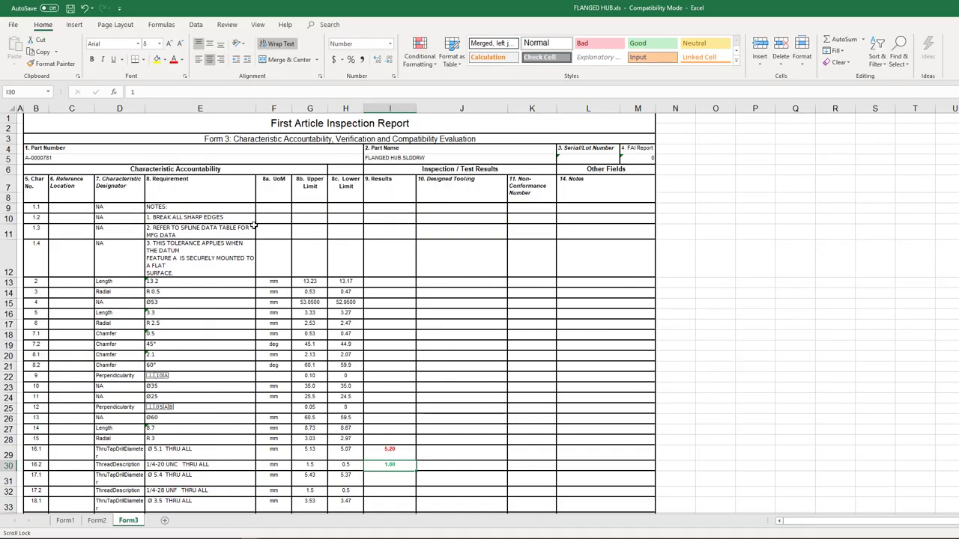
scroll(255, 228, down, 10)
scroll(254, 228, up, 10)
Step: Look through the Form1 and Form2 sheets, then return to Form3
click(70, 521)
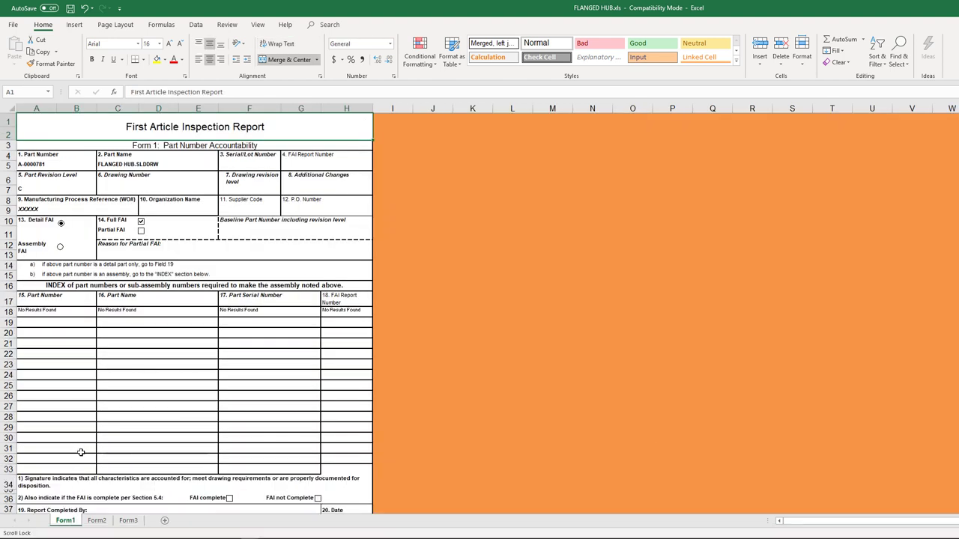
scroll(81, 452, down, 3)
click(98, 520)
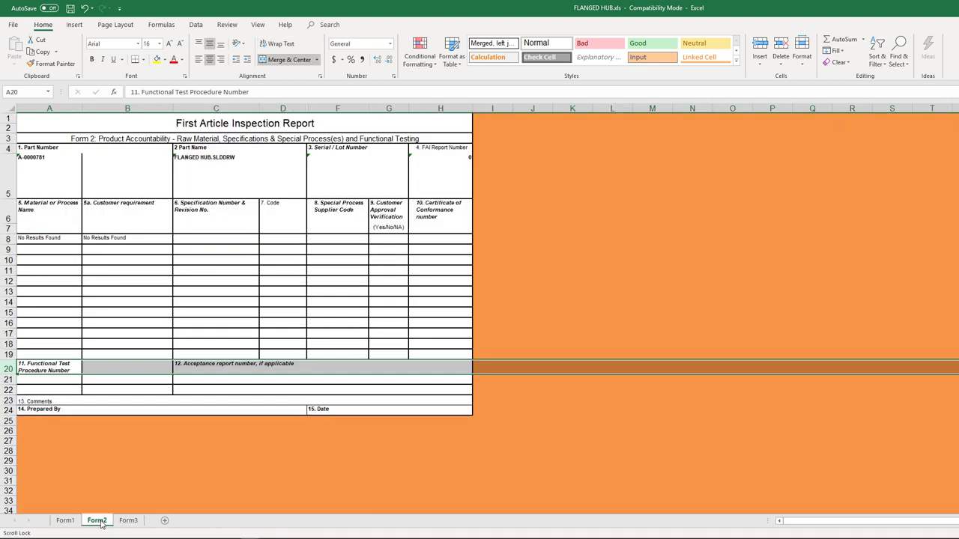
click(129, 522)
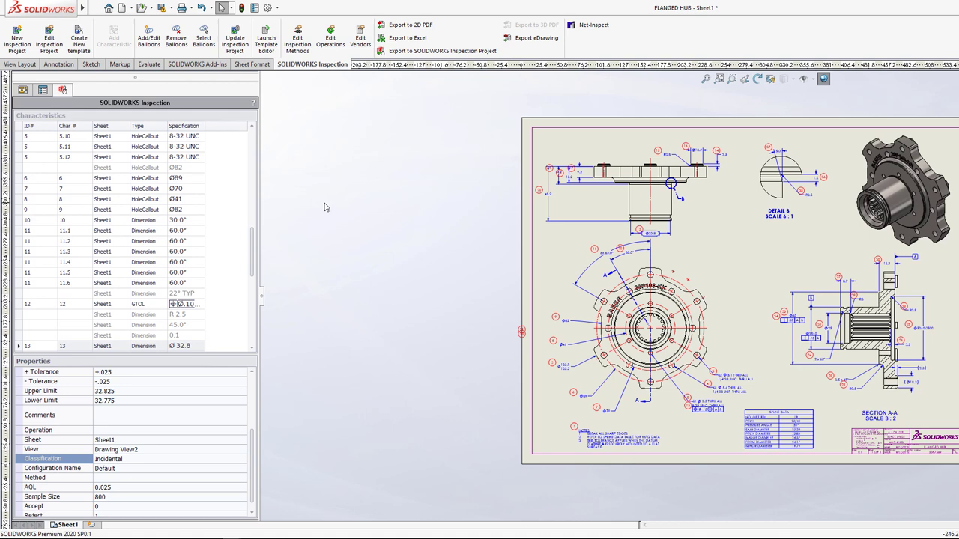
Step: Switch from SOLIDWORKS to the standalone SOLIDWORKS Inspection app via the taskbar
key(super)
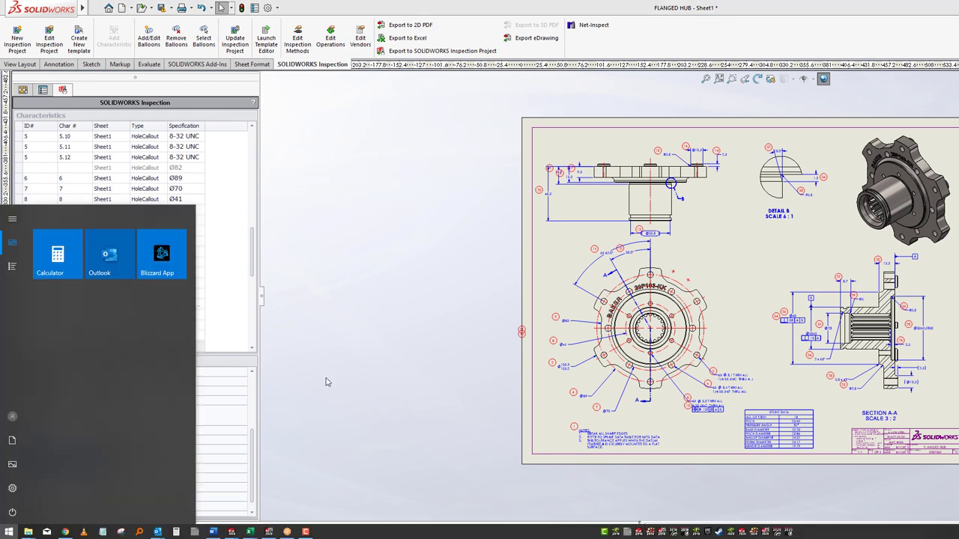
click(269, 531)
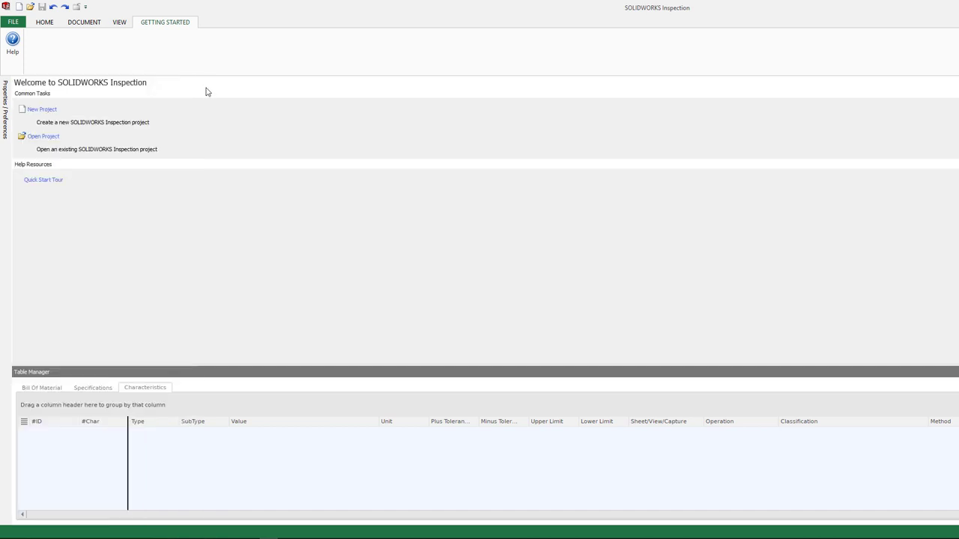
Step: Start a new AS9102 (Metric).ixpdot project and open 15 - Inspection.pdf in it
click(15, 22)
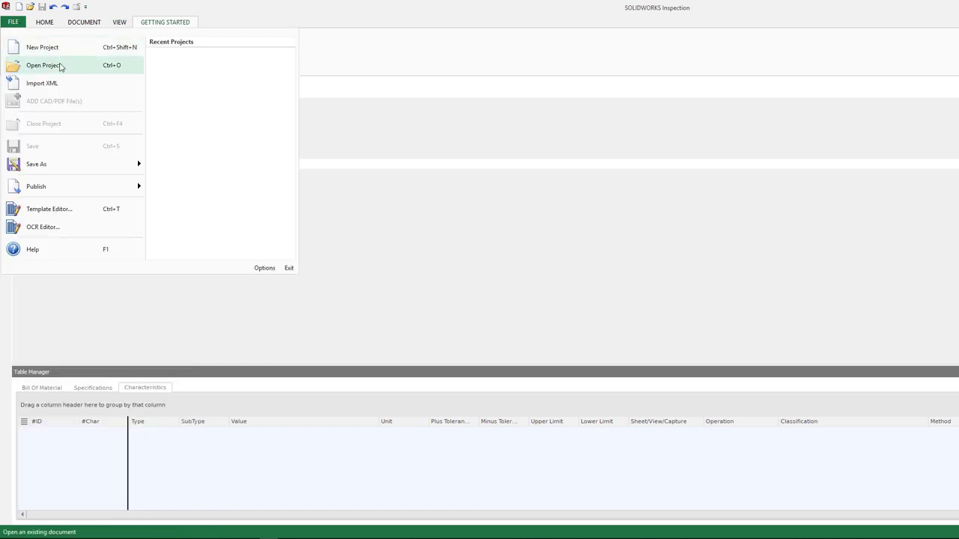
click(61, 67)
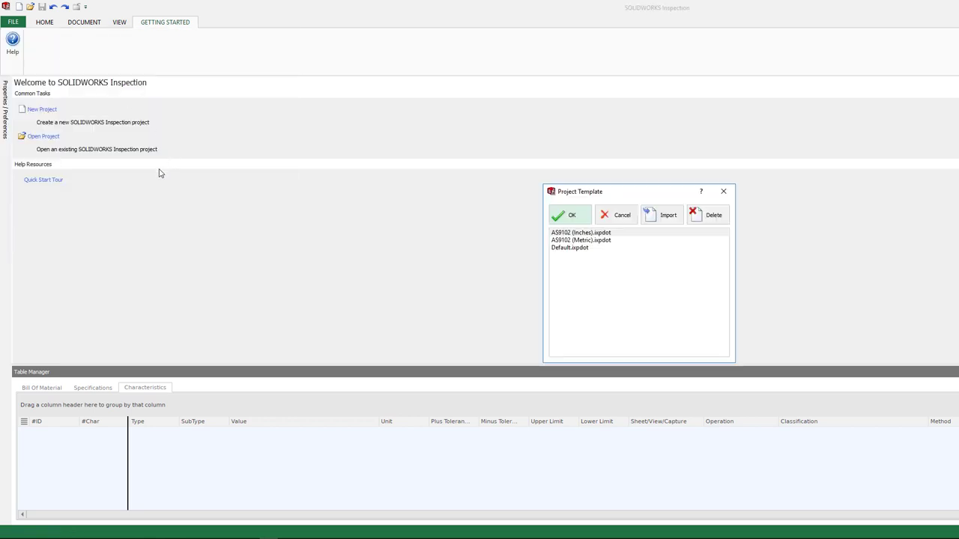
click(583, 240)
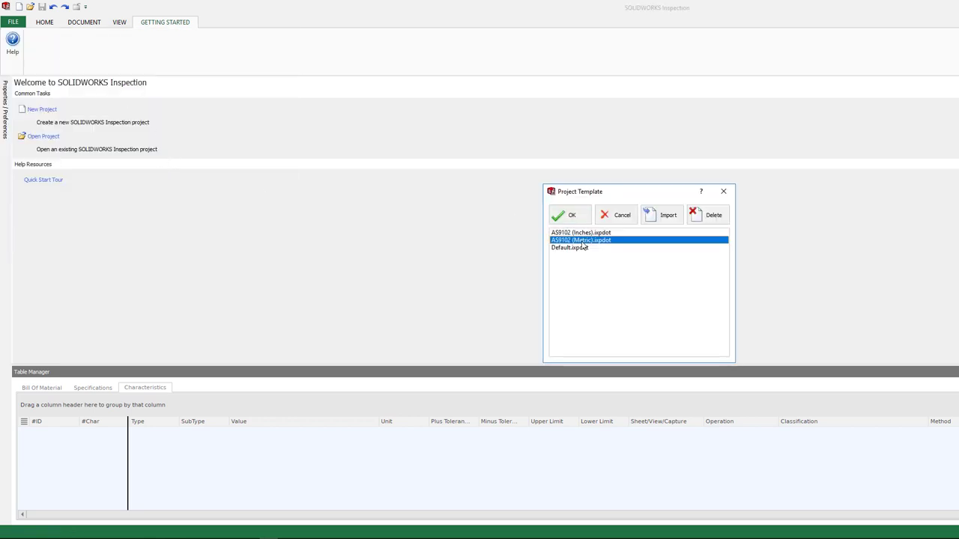
click(567, 215)
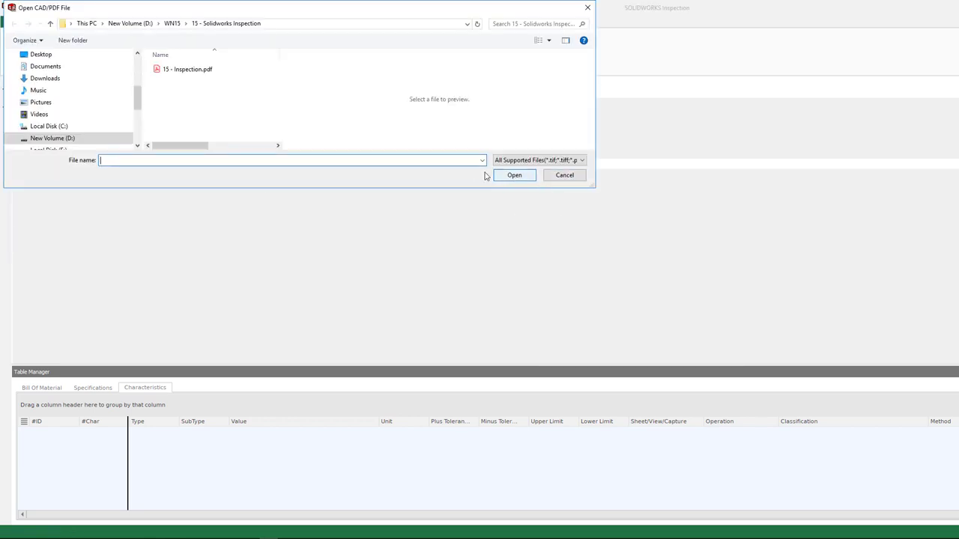
click(191, 69)
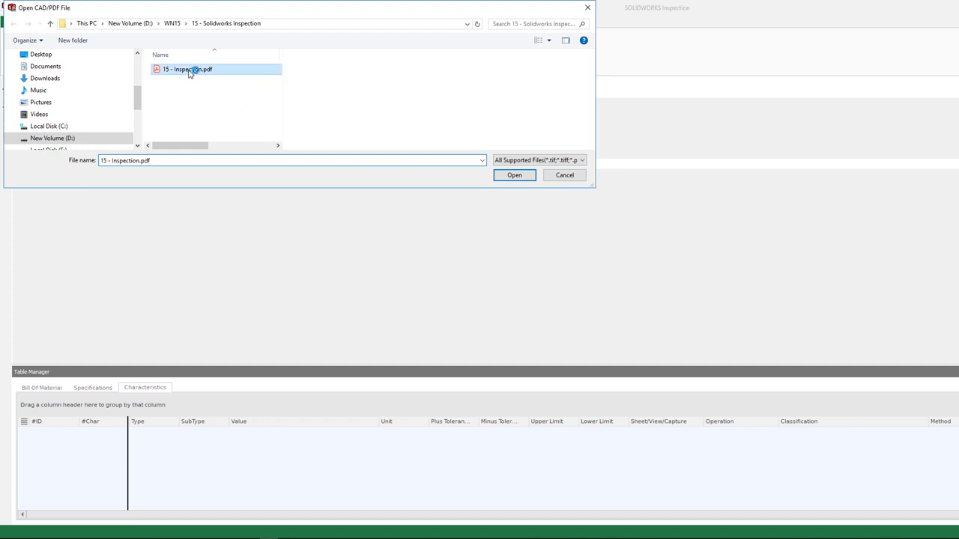
click(502, 178)
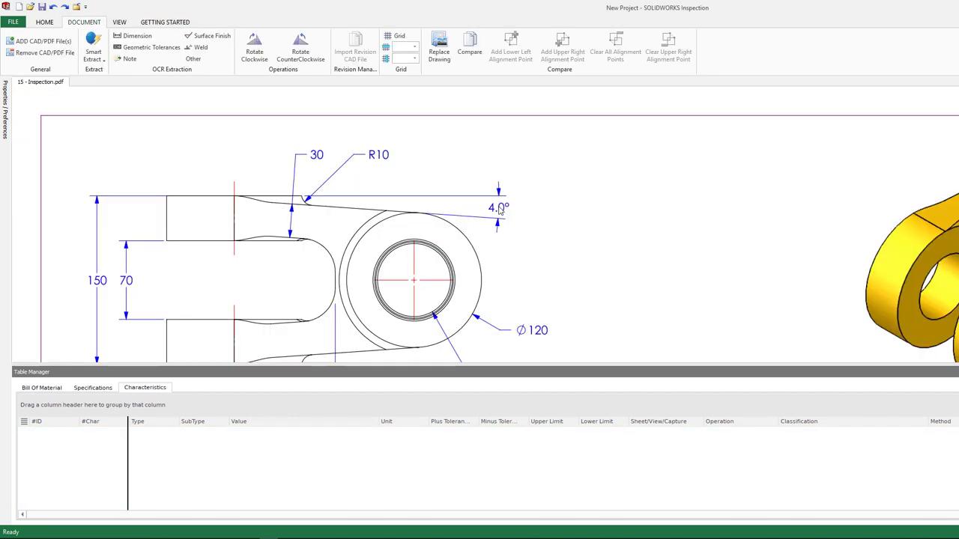
Step: Zoom out so the whole 15 - Inspection sheet shows, with all its views and the 3-D model
scroll(524, 214, up, 1)
scroll(536, 216, down, 4)
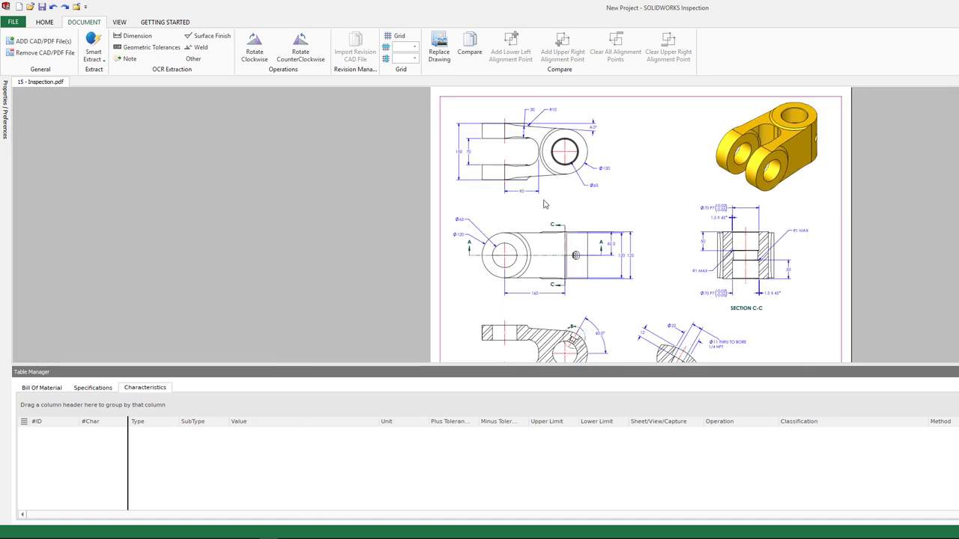
scroll(554, 208, down, 2)
scroll(579, 213, up, 2)
scroll(609, 233, down, 1)
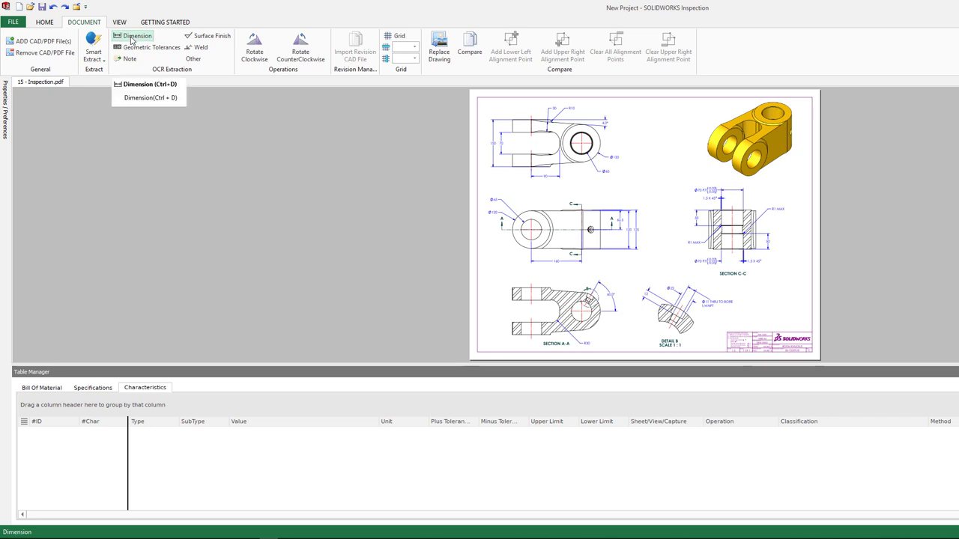
Step: Capture the 150 length dimension as characteristic 1 with the Dimension tool
click(132, 40)
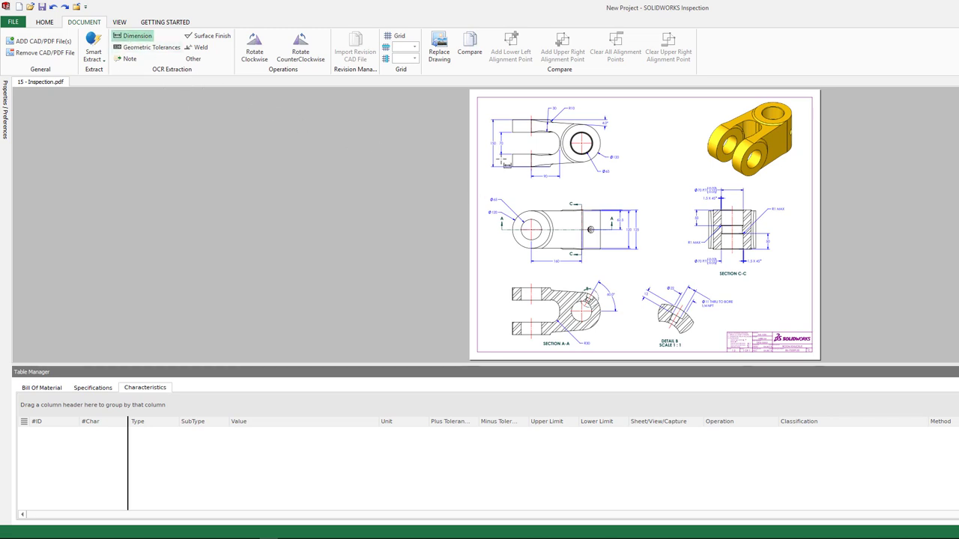
scroll(509, 146, up, 2)
scroll(374, 149, up, 1)
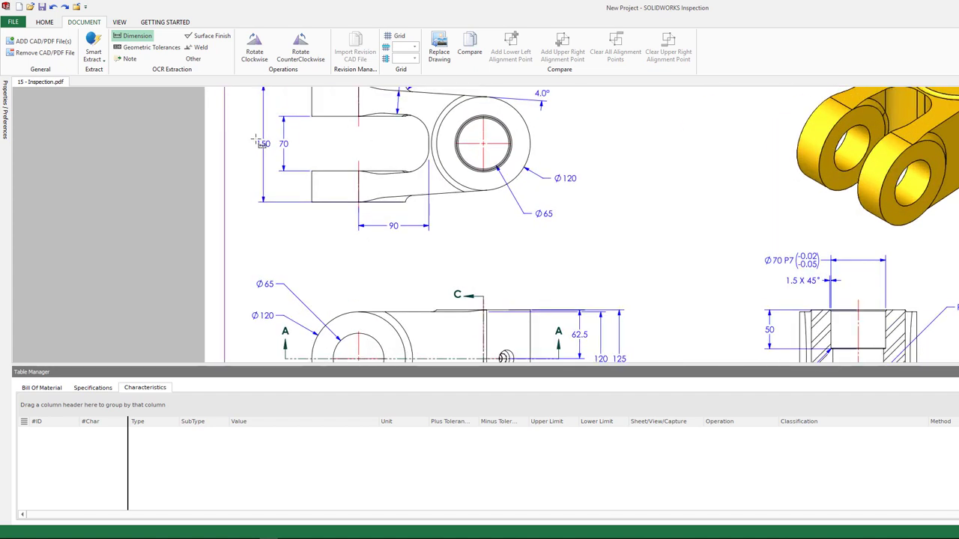
drag(255, 138, 273, 146)
Step: Select balloon 1, re-enable dimension capture, and review the available characteristic types
click(142, 39)
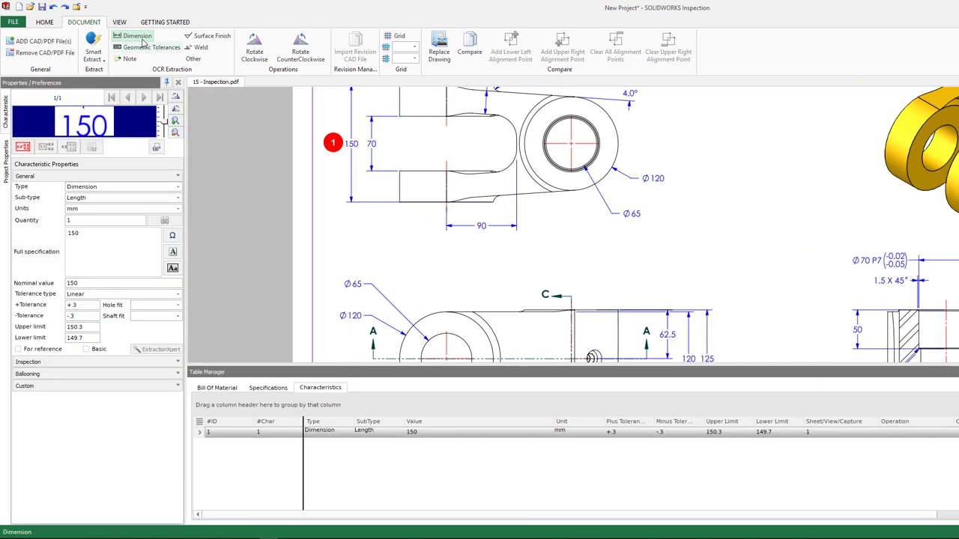
click(341, 145)
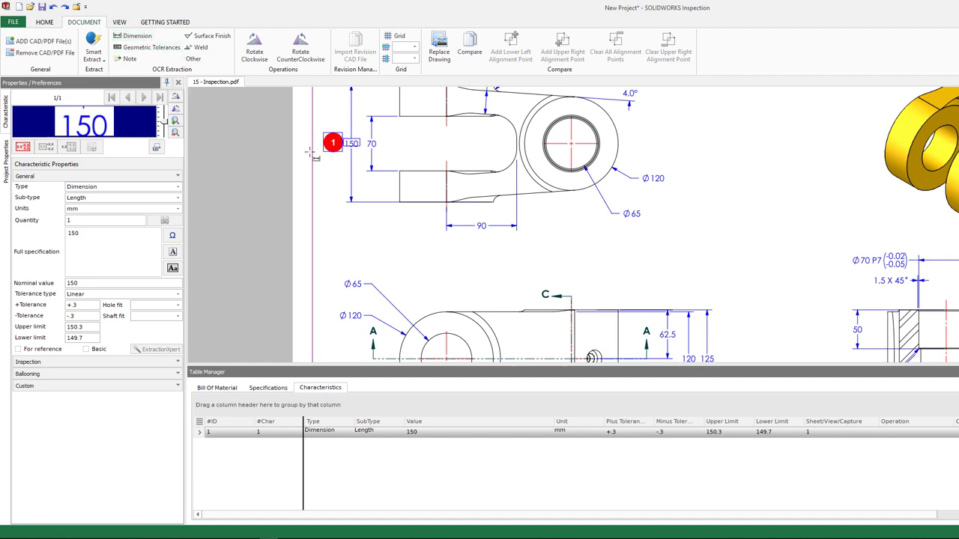
key(ctrl+d)
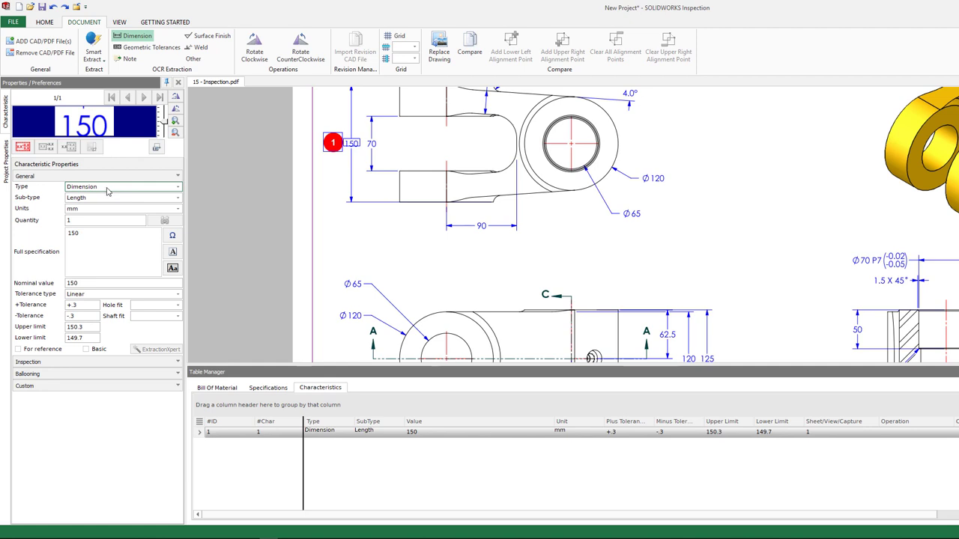
click(106, 189)
Step: Keep characteristic 1 typed as Dimension and select its 150 specification text
click(108, 188)
click(90, 237)
double_click(76, 242)
Step: Set characteristic 1's Inspection classification to Critical
click(82, 363)
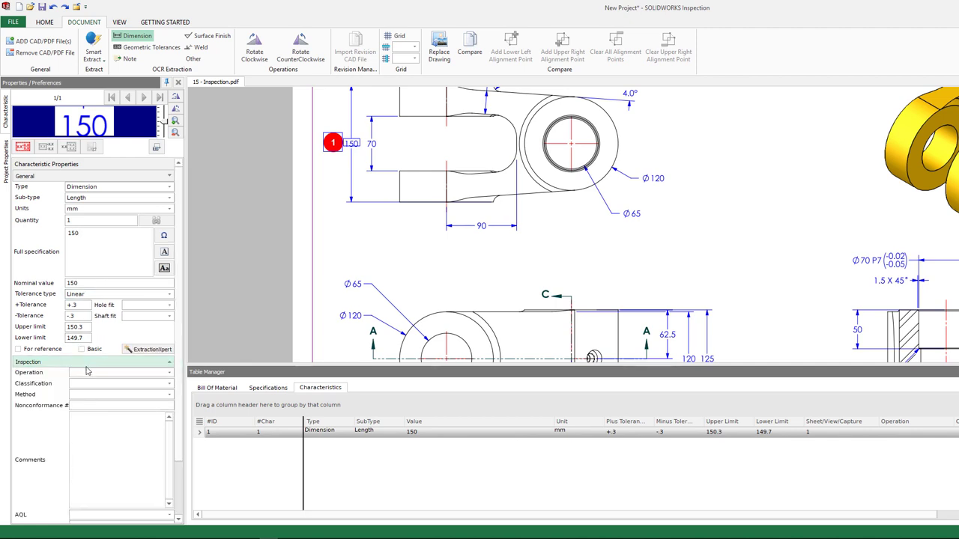
click(116, 382)
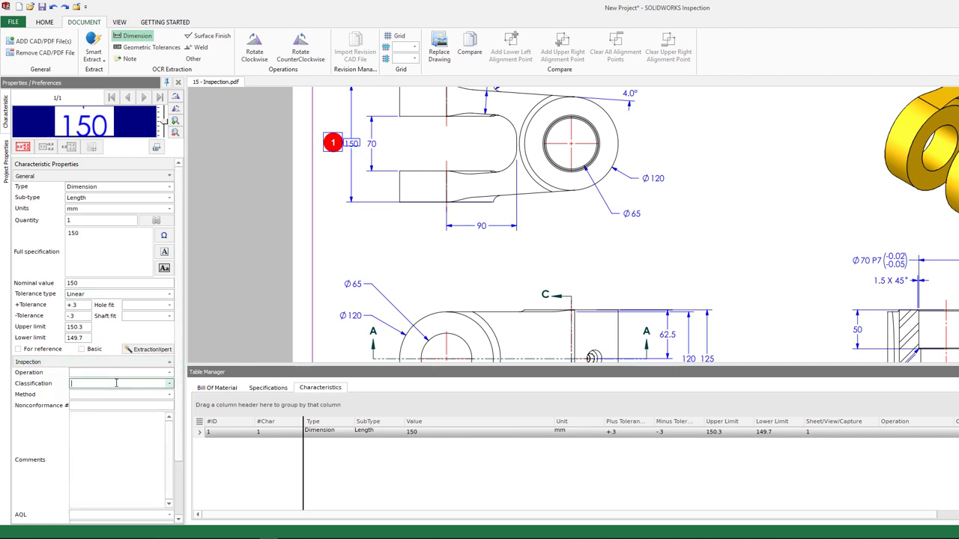
click(169, 383)
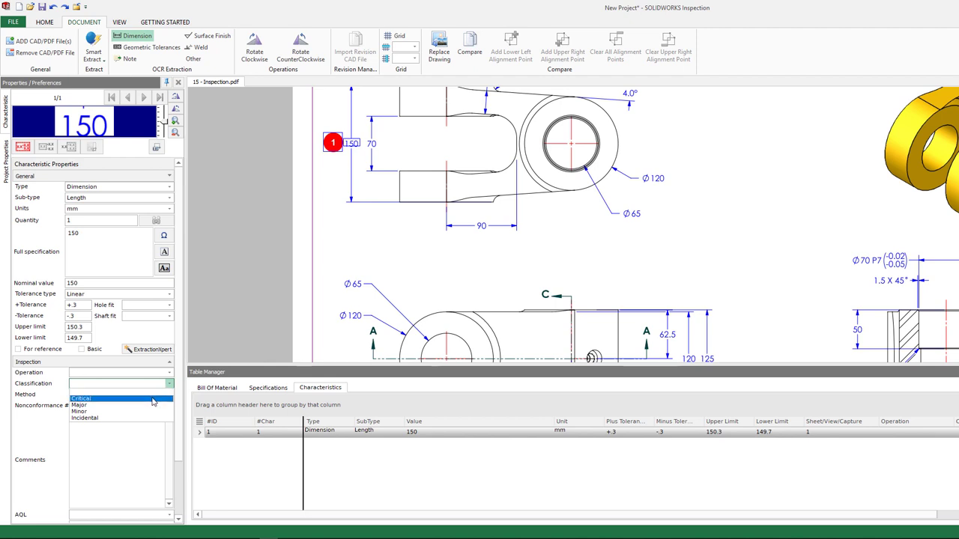
click(153, 398)
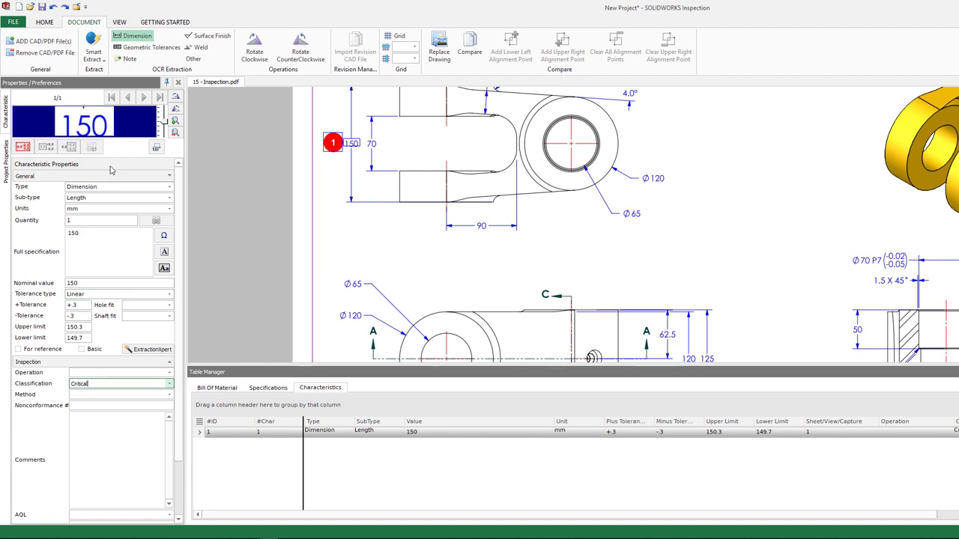
scroll(373, 143, down, 1)
scroll(372, 146, up, 1)
Step: Balloon 70, 90, Ø65, Ø120 and 125 as characteristics 2 through 6
click(382, 154)
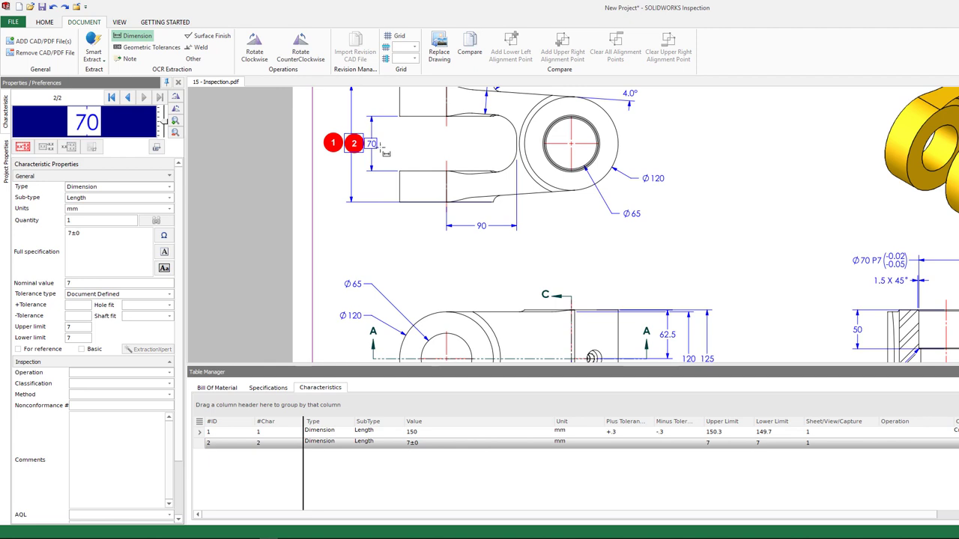
click(483, 226)
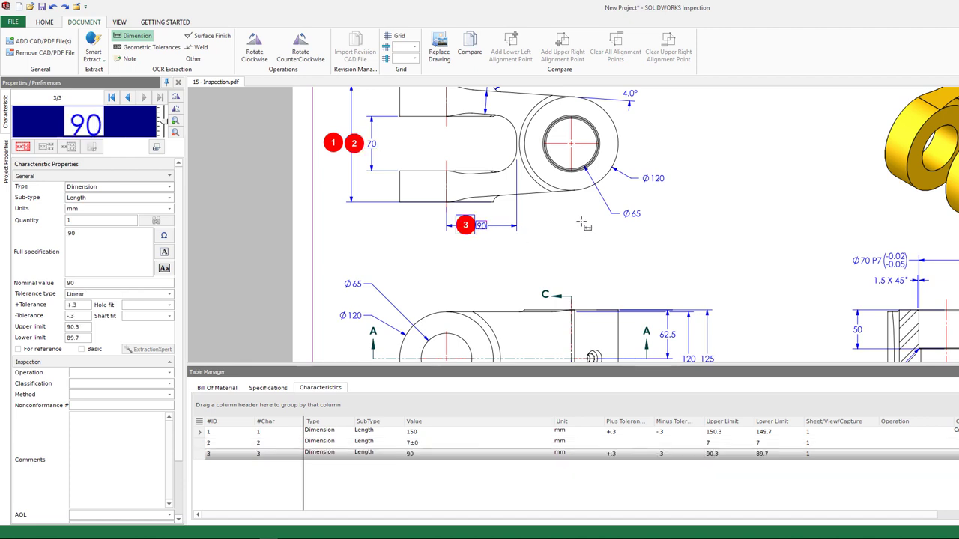
click(643, 217)
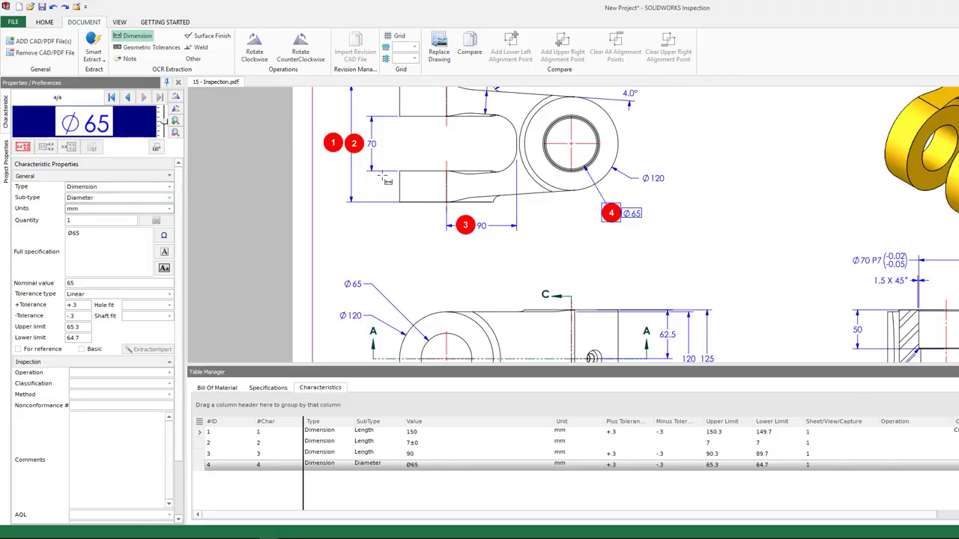
click(654, 179)
scroll(738, 352, down, 2)
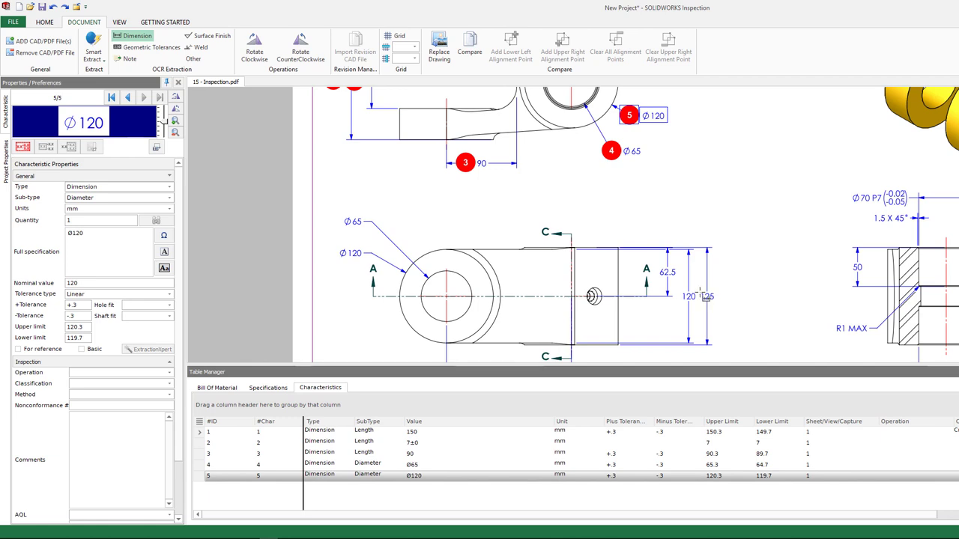
click(717, 302)
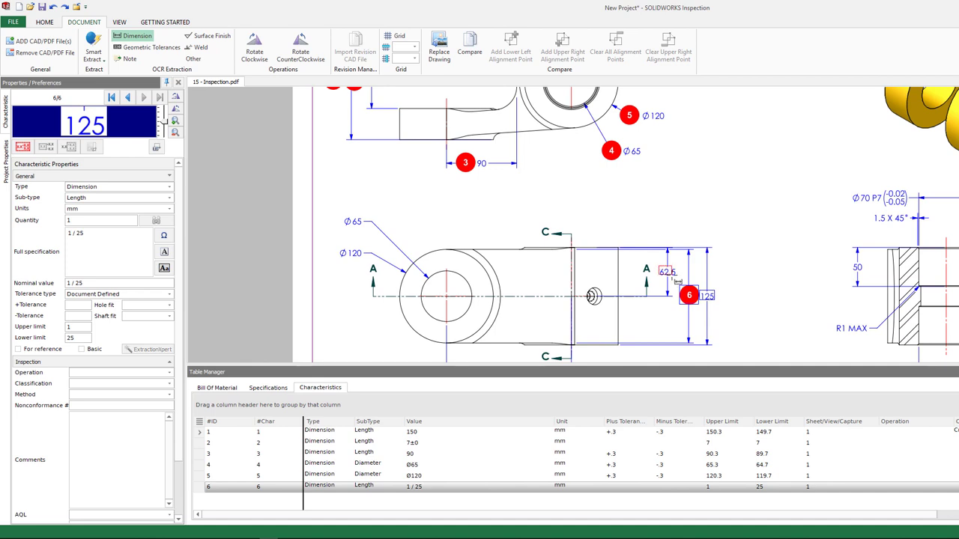
Step: Balloon 62.5 and 120 as characteristics 7 and 8, moving balloon 6 clear
click(677, 279)
drag(697, 308, 747, 297)
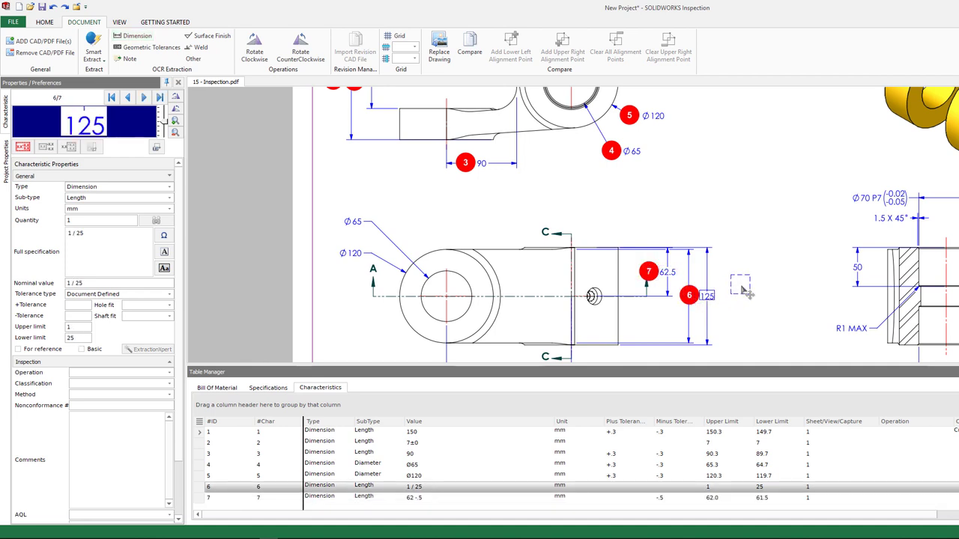
click(698, 302)
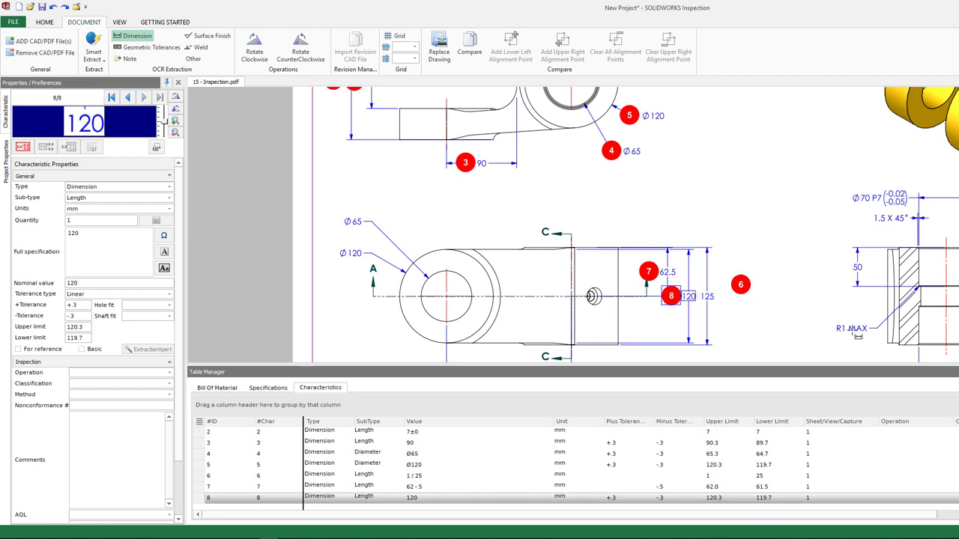
Step: Capture the R1 MAX callout as a Note characteristic and select its value text
click(127, 58)
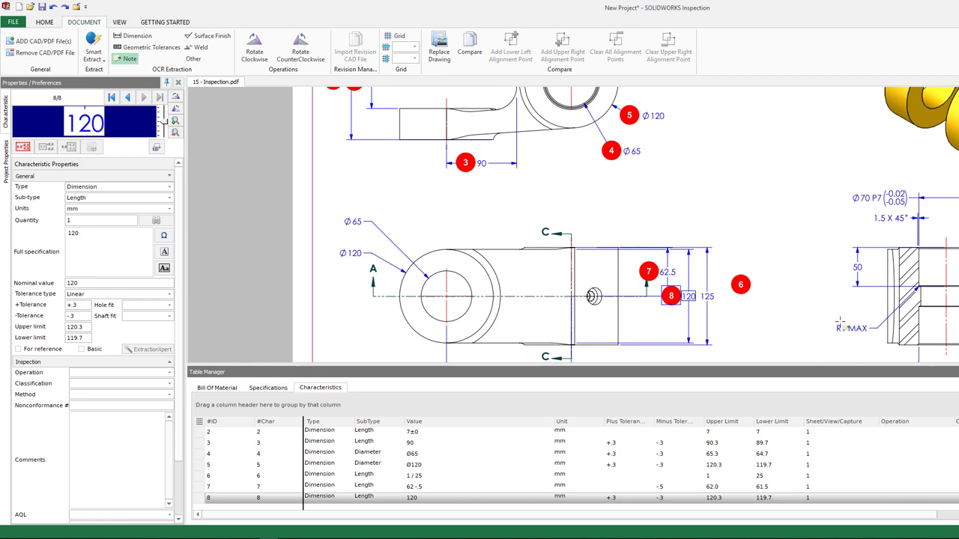
drag(834, 325, 873, 338)
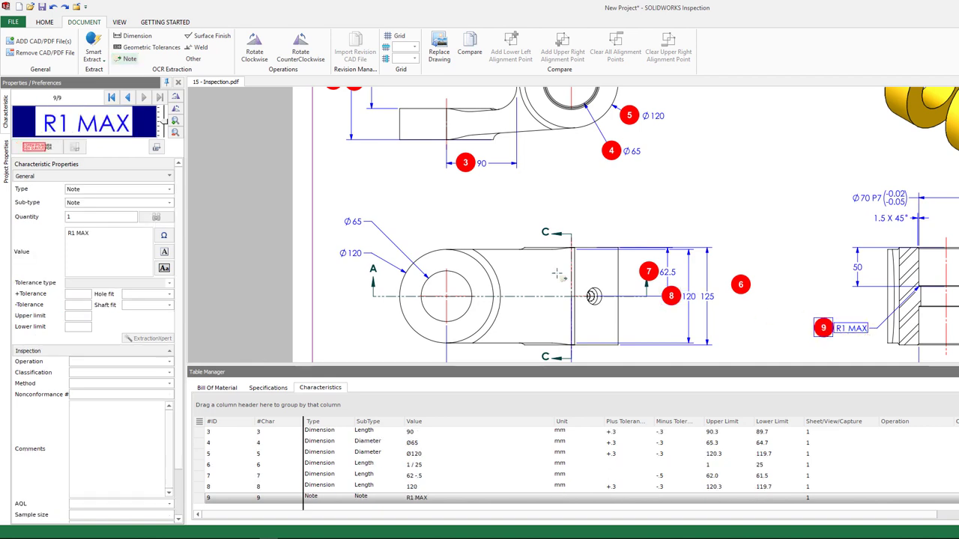
triple_click(76, 241)
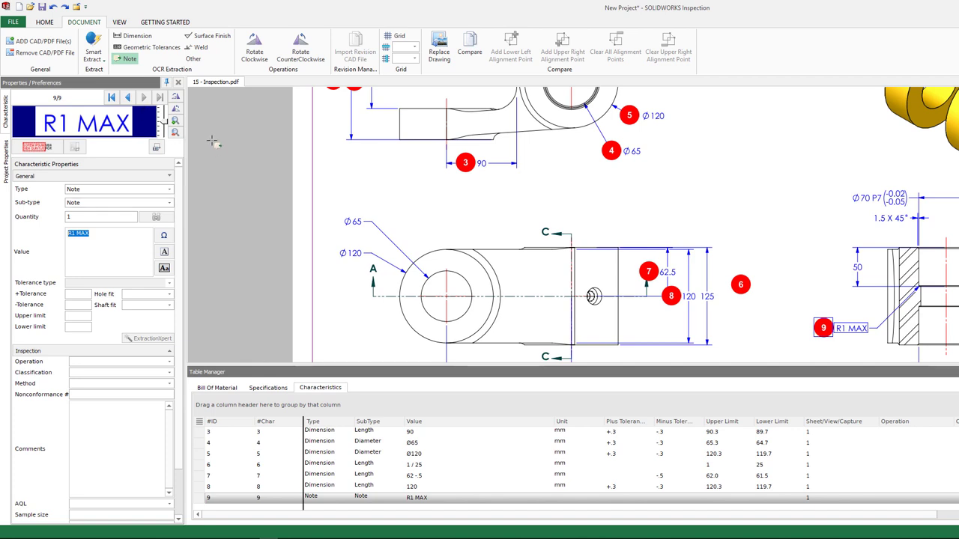
Step: Switch back to Dimension capture and box the Ø65 diameter
click(138, 38)
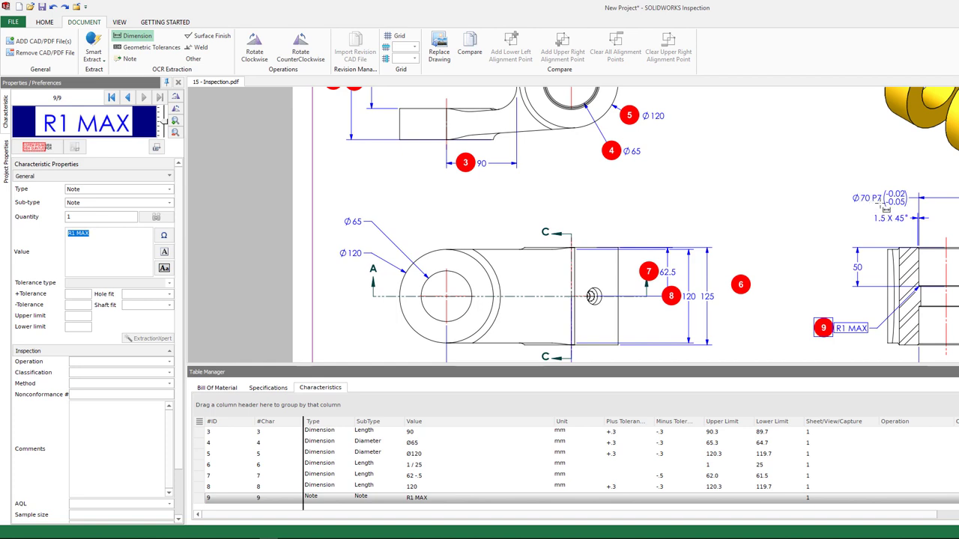
scroll(874, 206, down, 3)
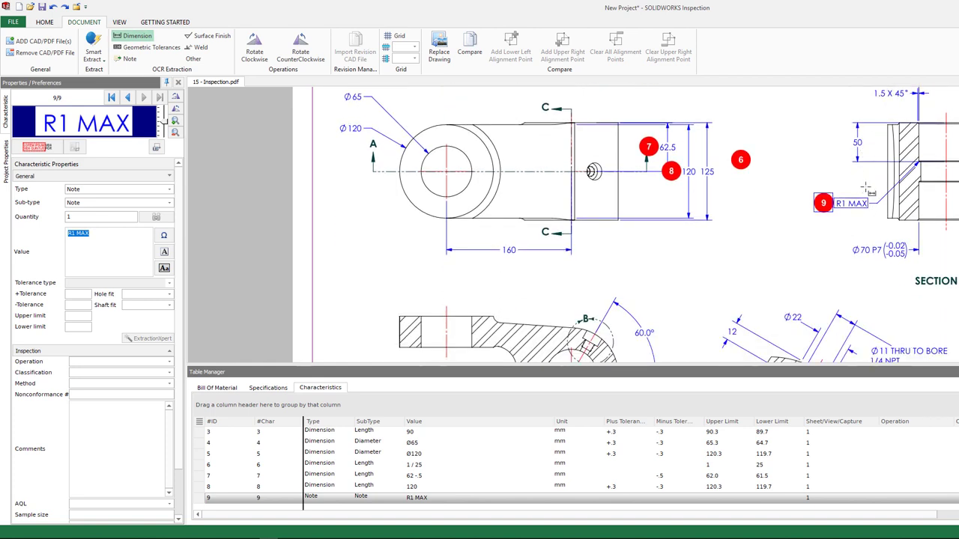
scroll(393, 141, up, 1)
scroll(330, 114, up, 1)
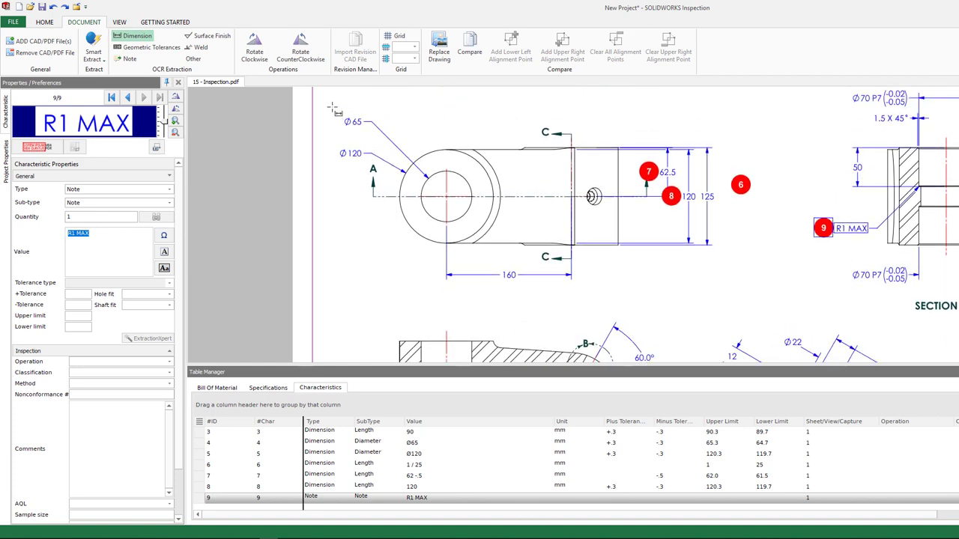
mouse_move(323, 101)
mouse_down()
mouse_move(396, 160)
mouse_move(386, 161)
mouse_up()
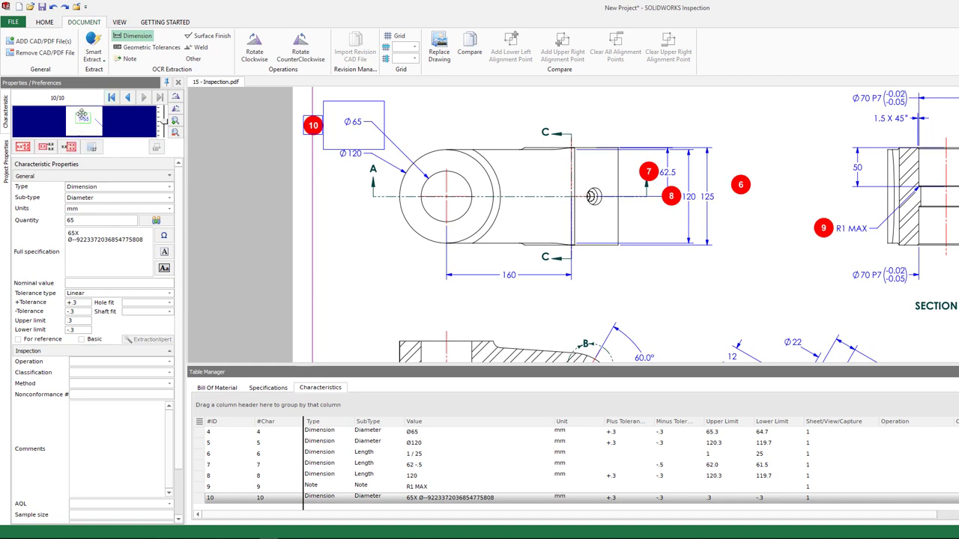
Step: Re-read the Ø65 text, delete the garbled specification line, and capture 160 as characteristic 10
click(91, 137)
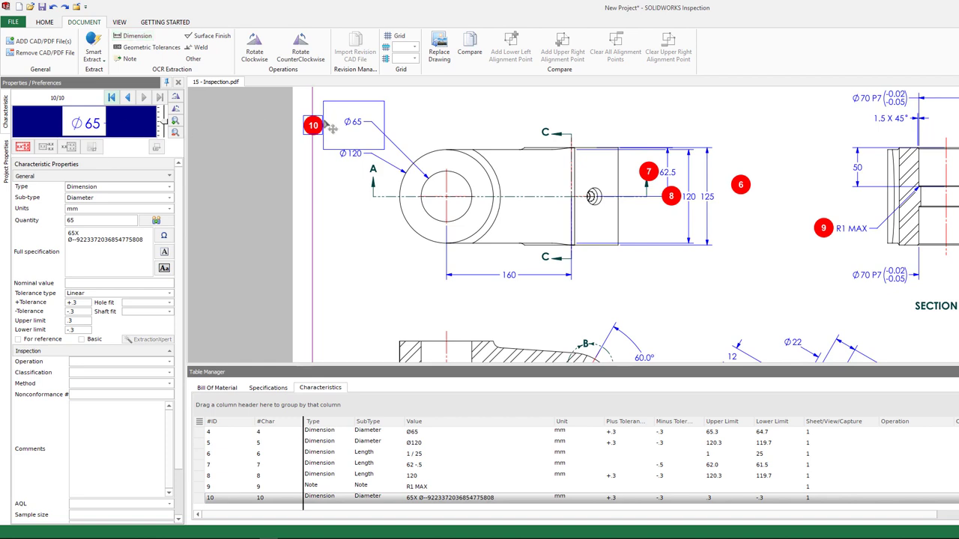
drag(102, 115, 68, 131)
click(92, 148)
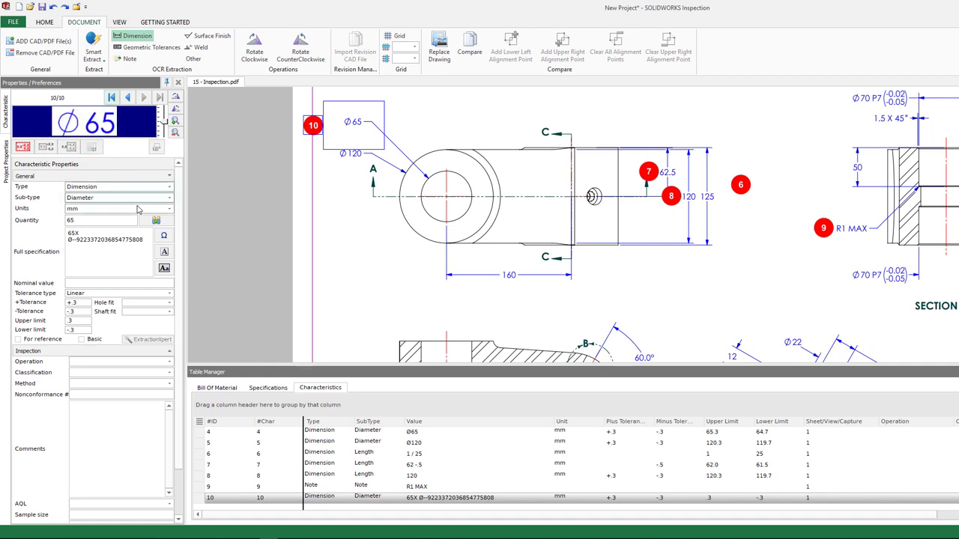
double_click(128, 241)
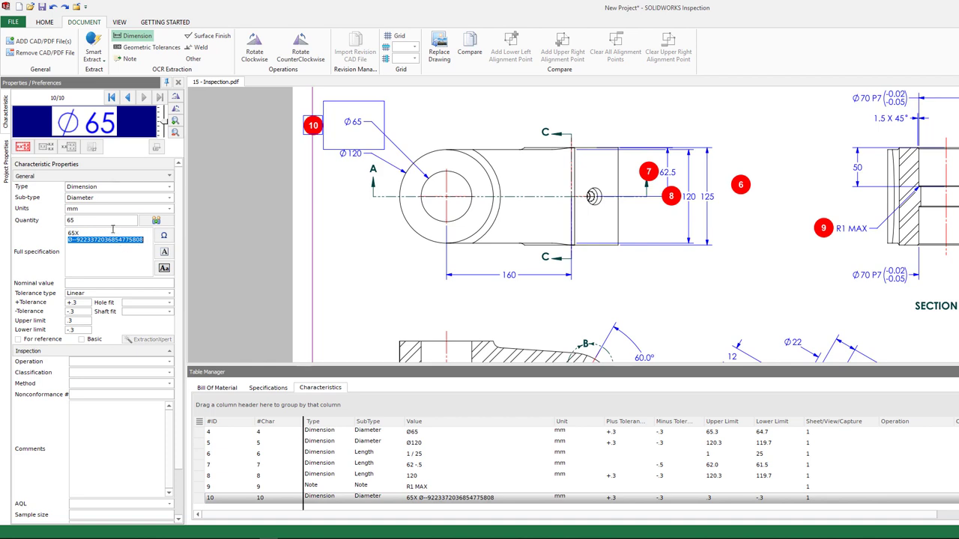
key(BackSpace)
key(BackSpace)
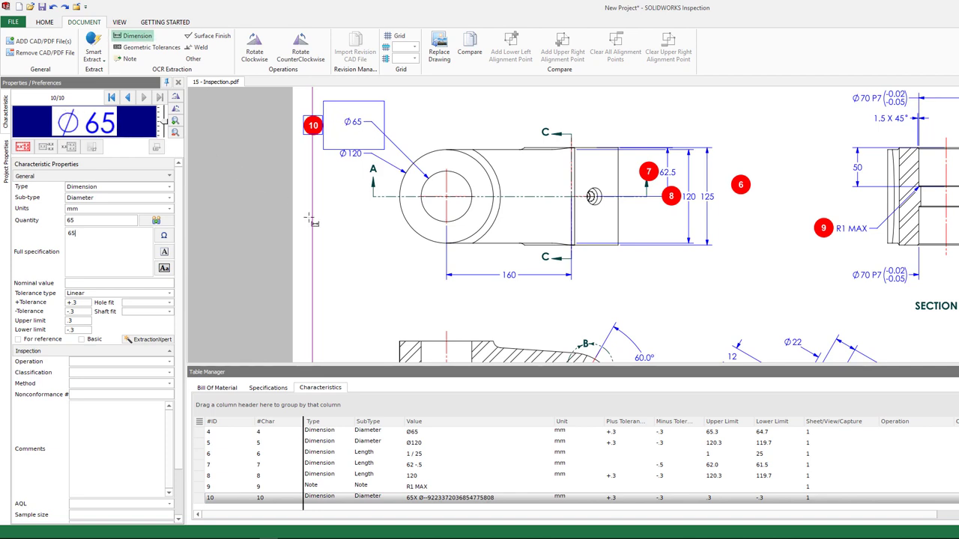
drag(497, 269, 515, 277)
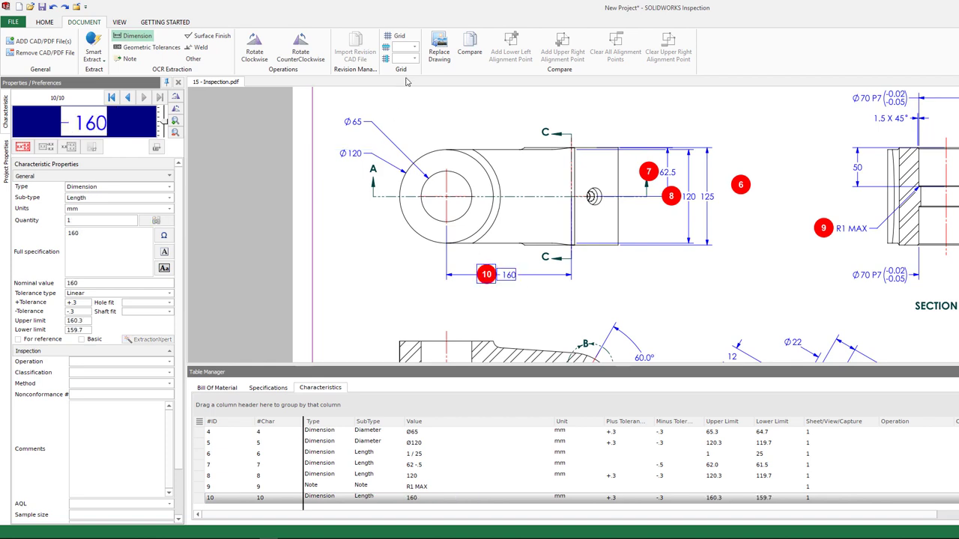
click(45, 22)
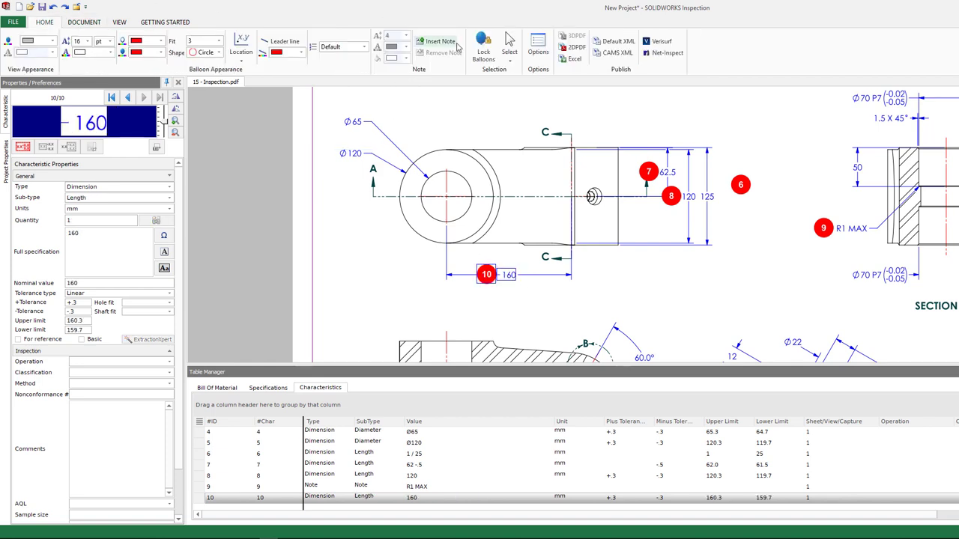
Step: Export the characteristics to the Excel report 15 - Inspection.xls
click(566, 59)
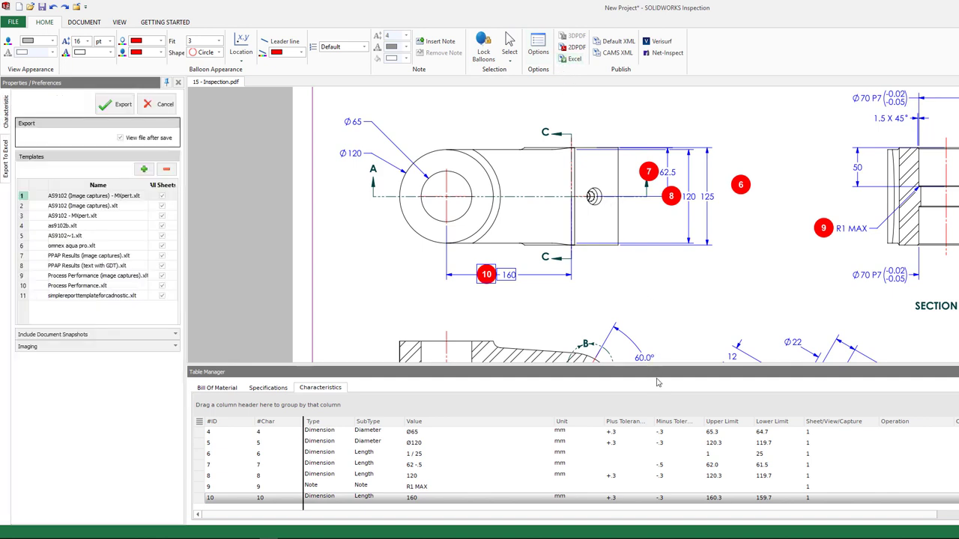
mouse_move(656, 365)
mouse_down()
mouse_move(657, 188)
mouse_move(657, 216)
mouse_up()
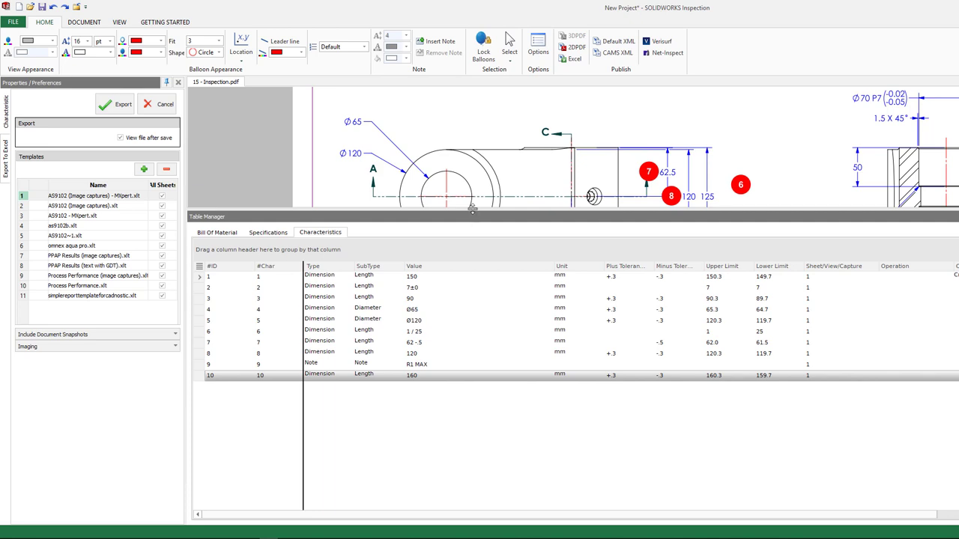
drag(472, 209, 473, 399)
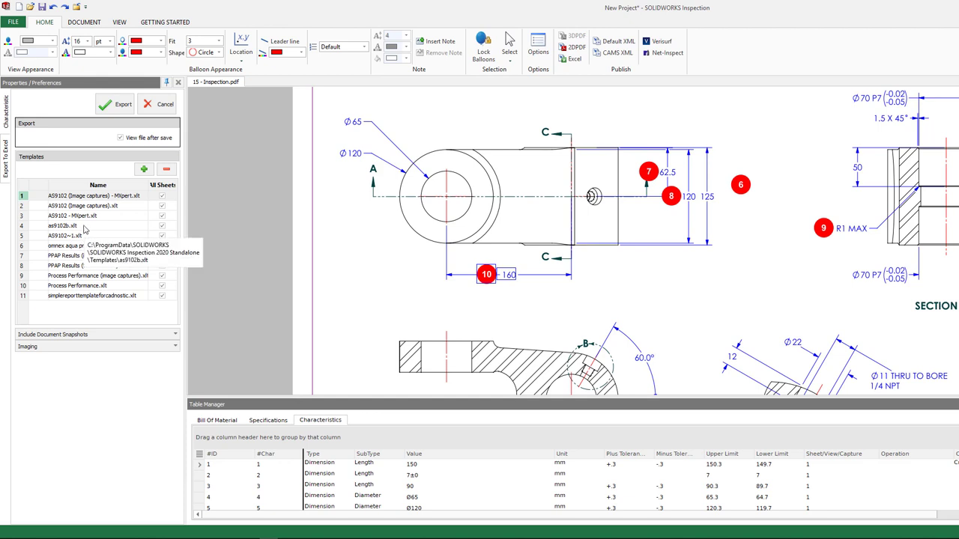
click(123, 105)
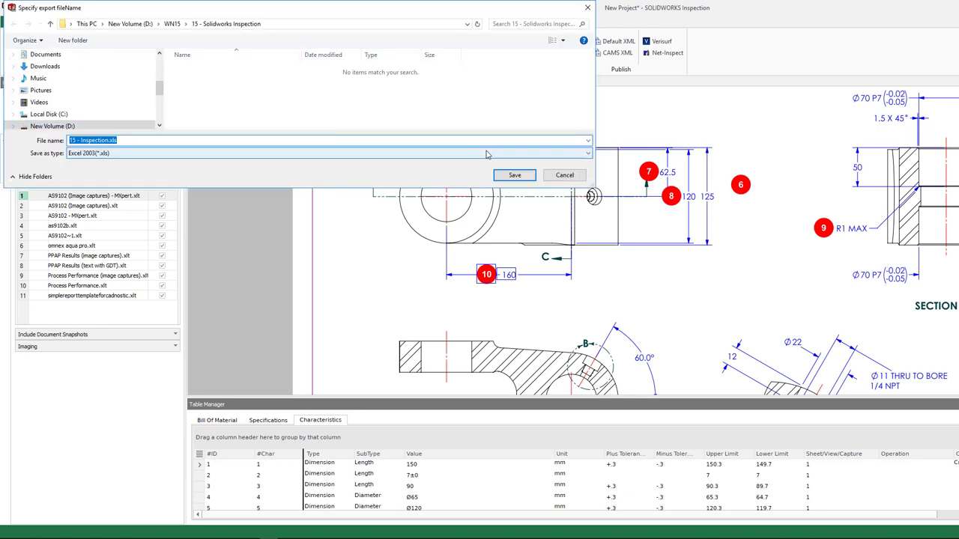
click(514, 174)
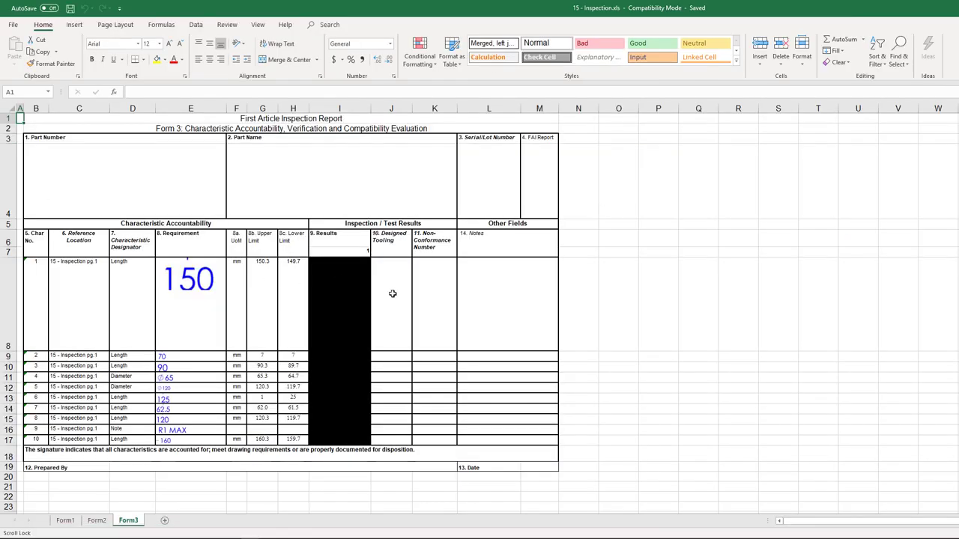
Step: Give the Results cells I8:I17 a white fill instead of black
drag(327, 264, 341, 440)
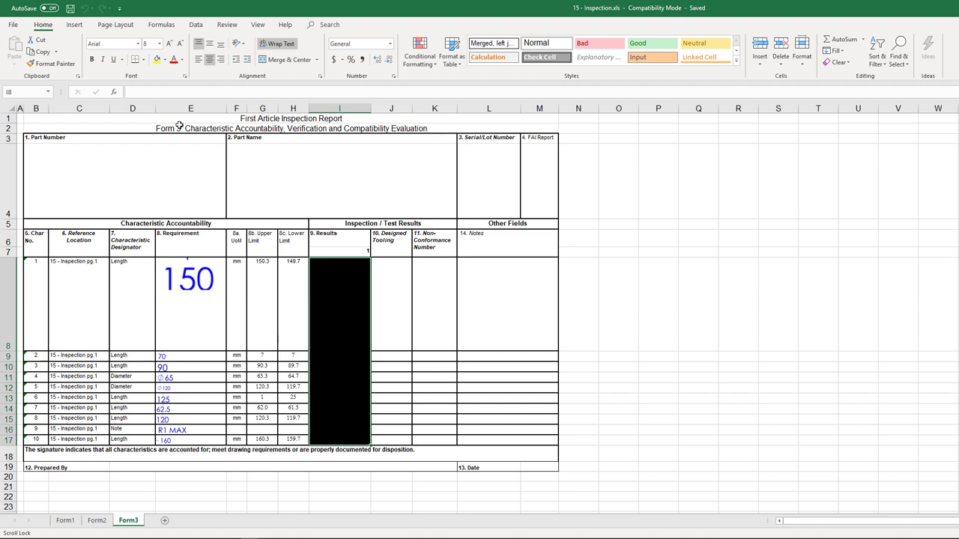
click(165, 63)
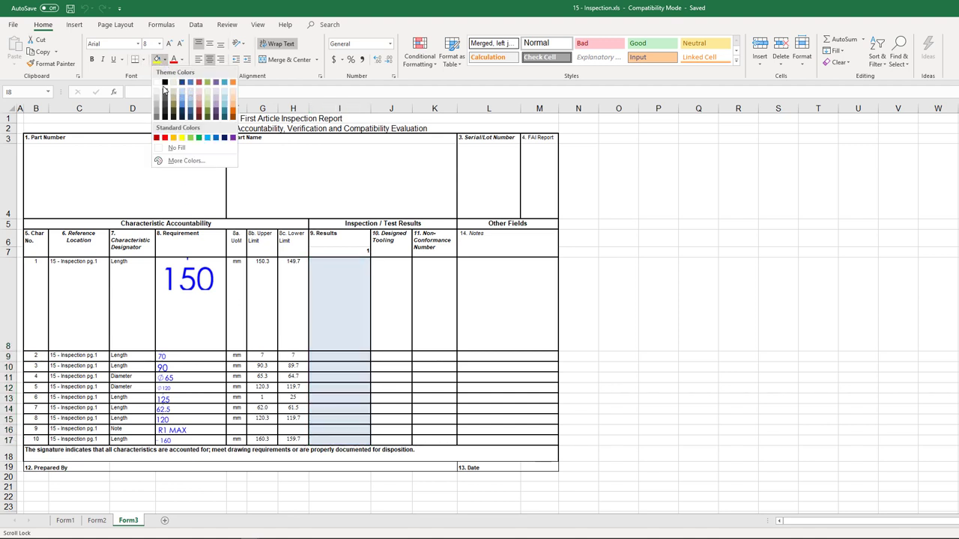
click(158, 84)
click(655, 203)
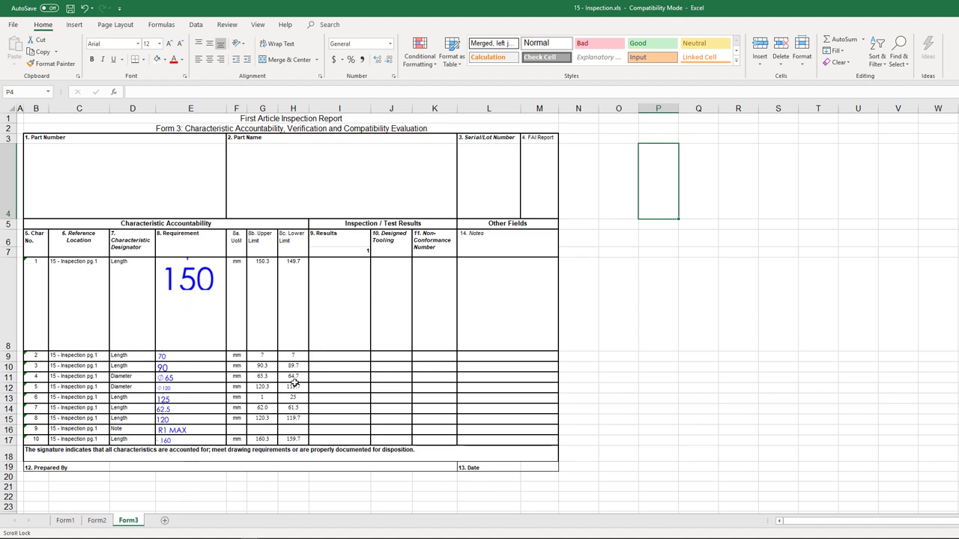
Step: Enter 64 in I11 as characteristic 4's result and close the workbook
click(344, 356)
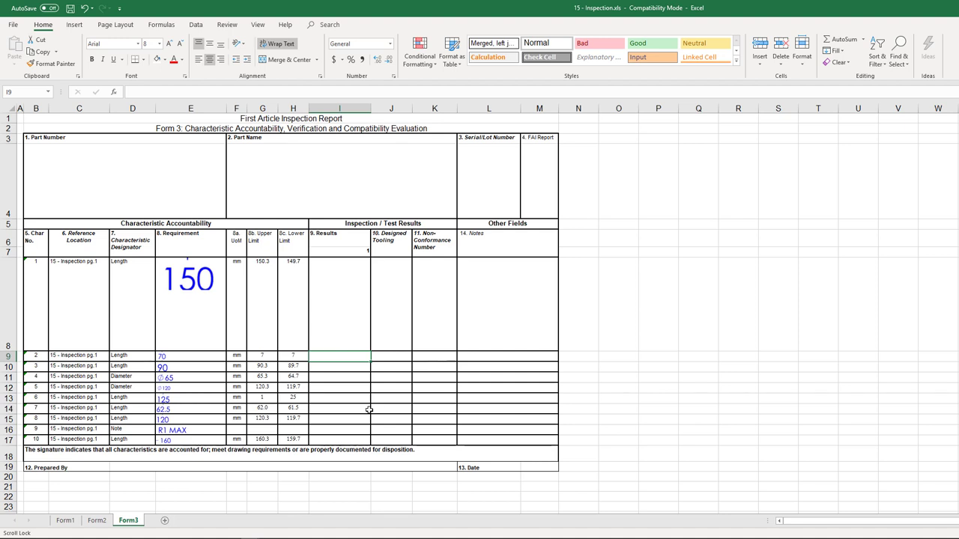
click(334, 378)
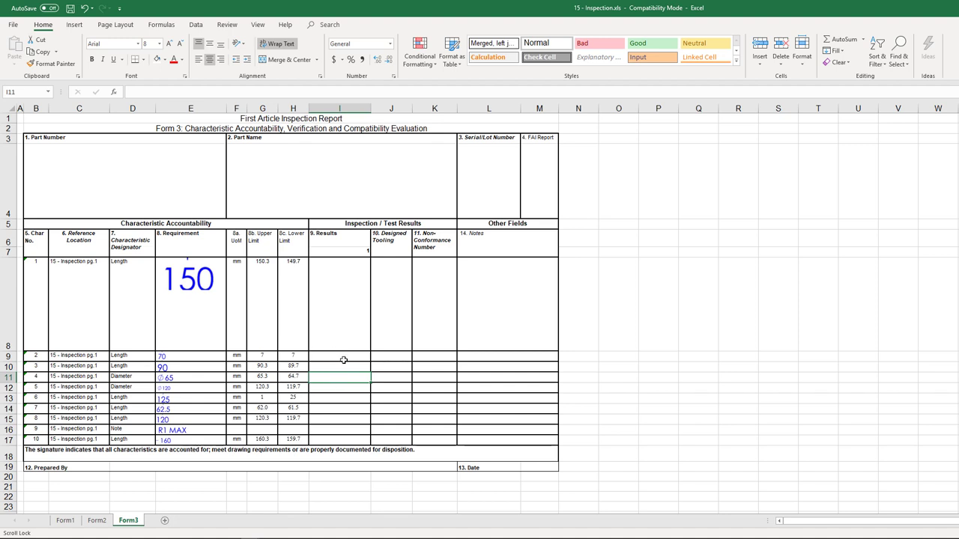
text(64)
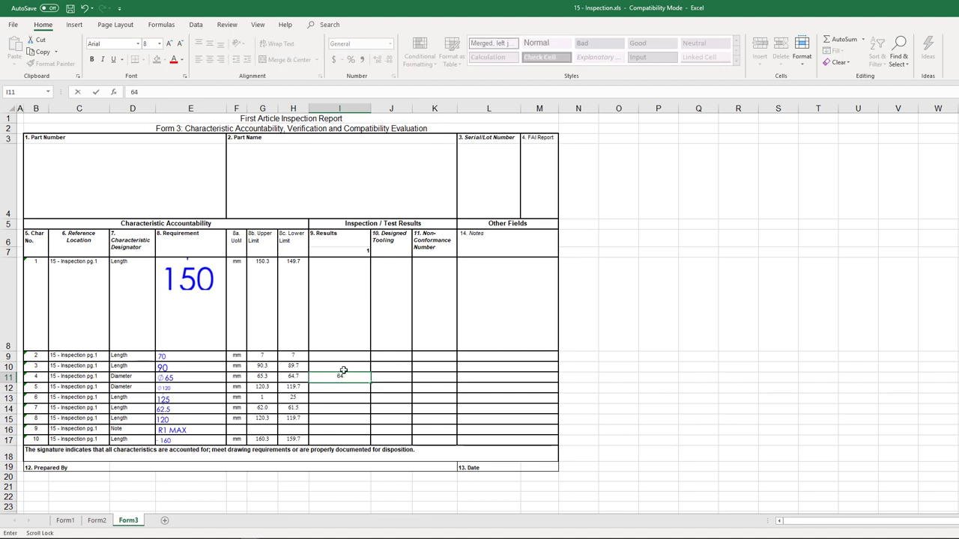
click(390, 379)
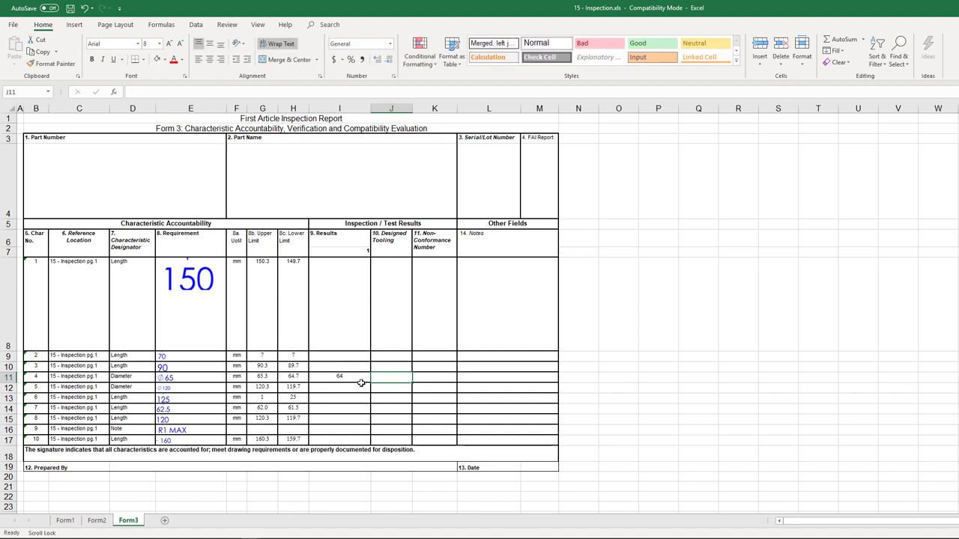
drag(335, 357, 366, 440)
click(587, 424)
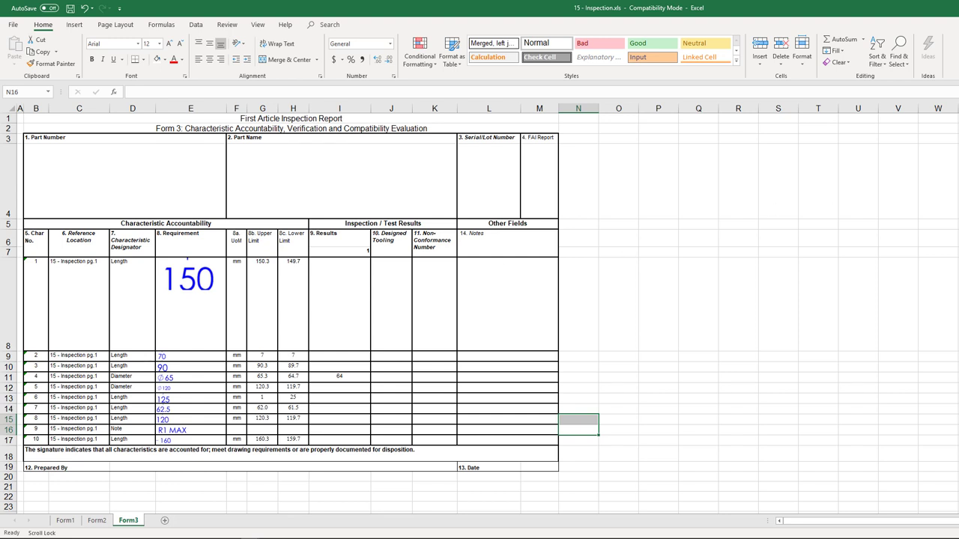
key(ctrl+w)
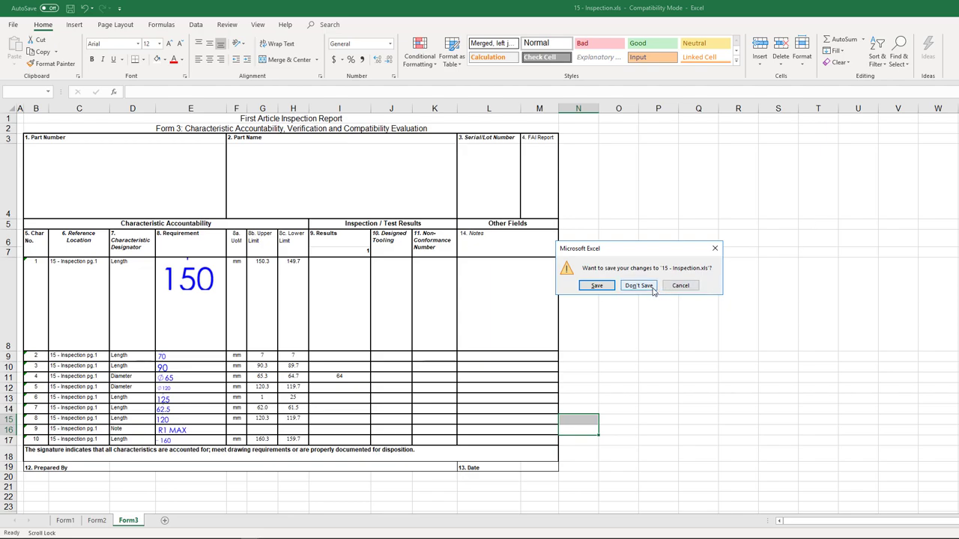
Step: Discard the Excel changes and the old project, then start a new project from SOLIDWORKS Inspection 2016.PDF
click(638, 285)
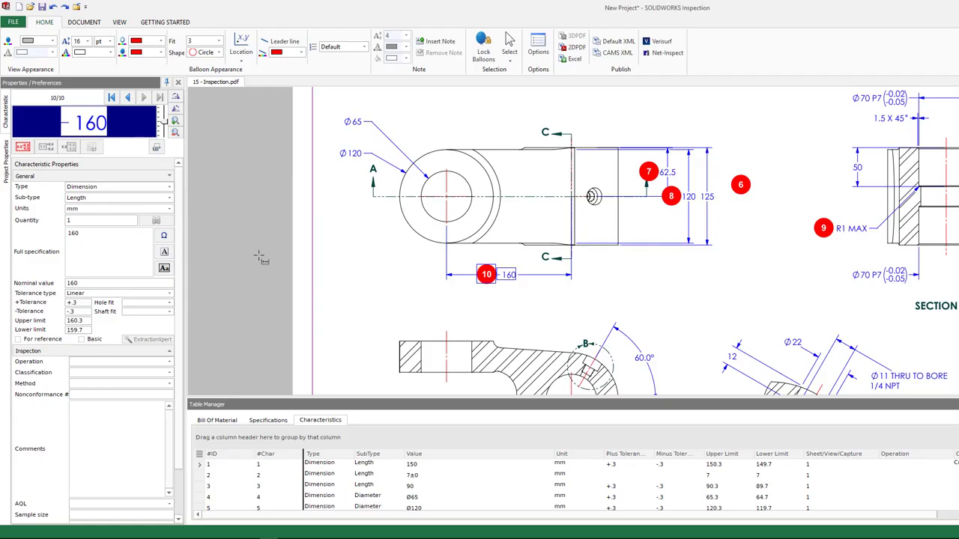
click(12, 23)
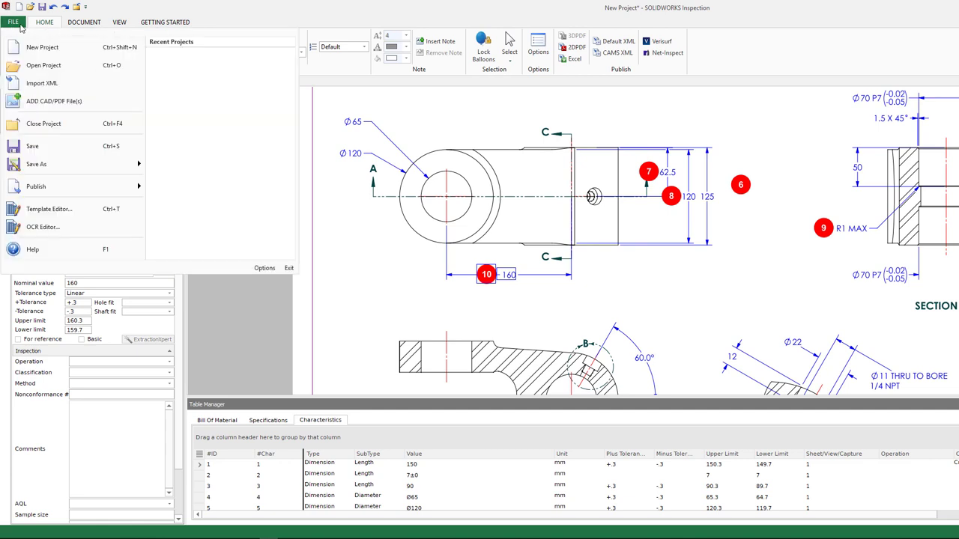
click(45, 64)
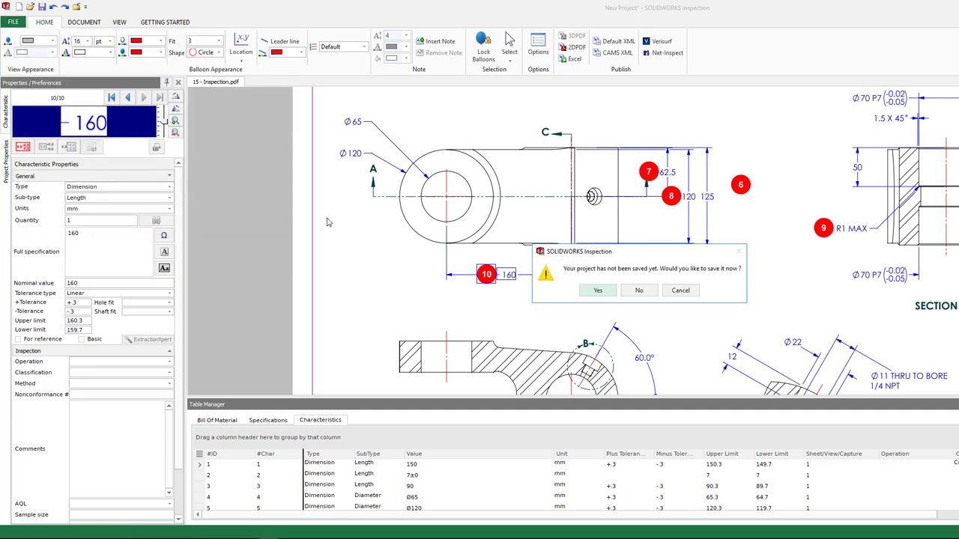
click(639, 289)
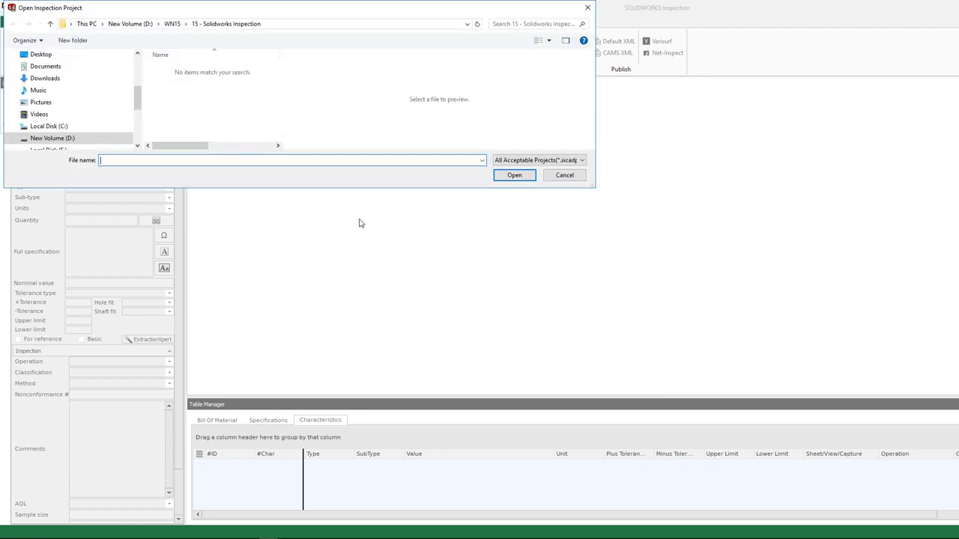
click(197, 89)
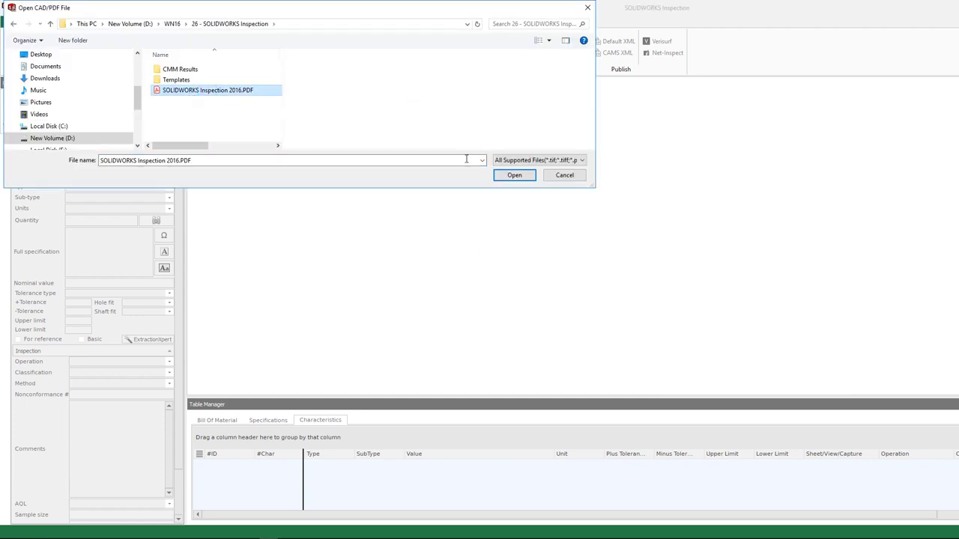
click(514, 177)
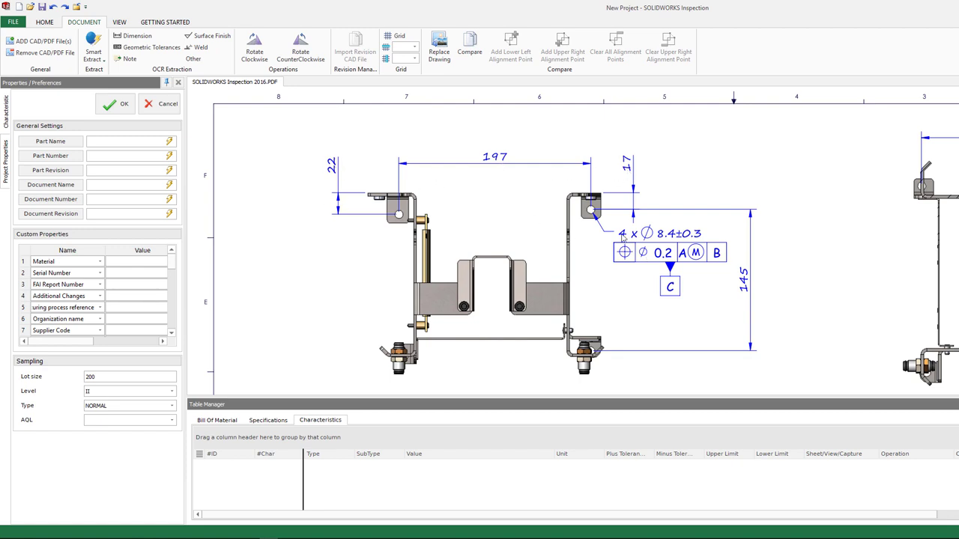
scroll(648, 167, down, 3)
scroll(654, 224, down, 7)
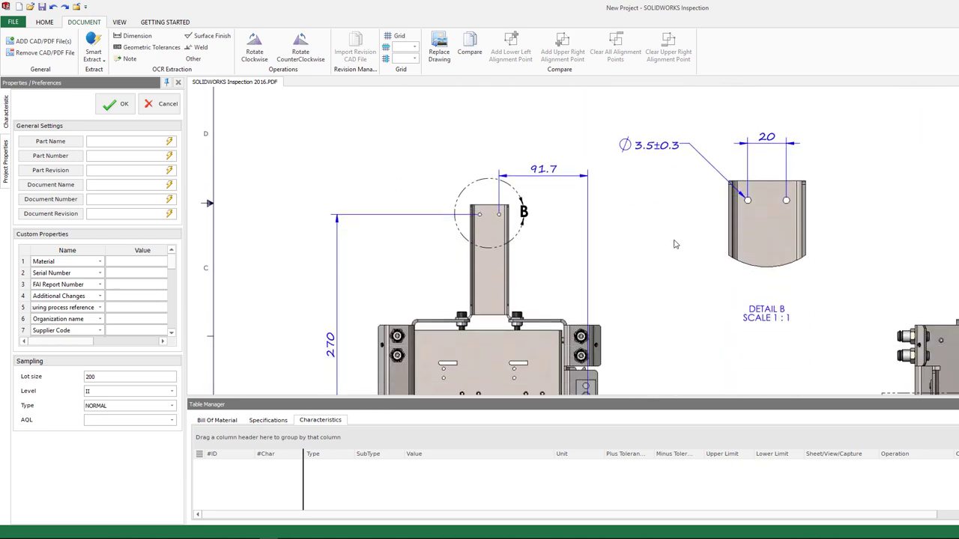
scroll(674, 244, down, 7)
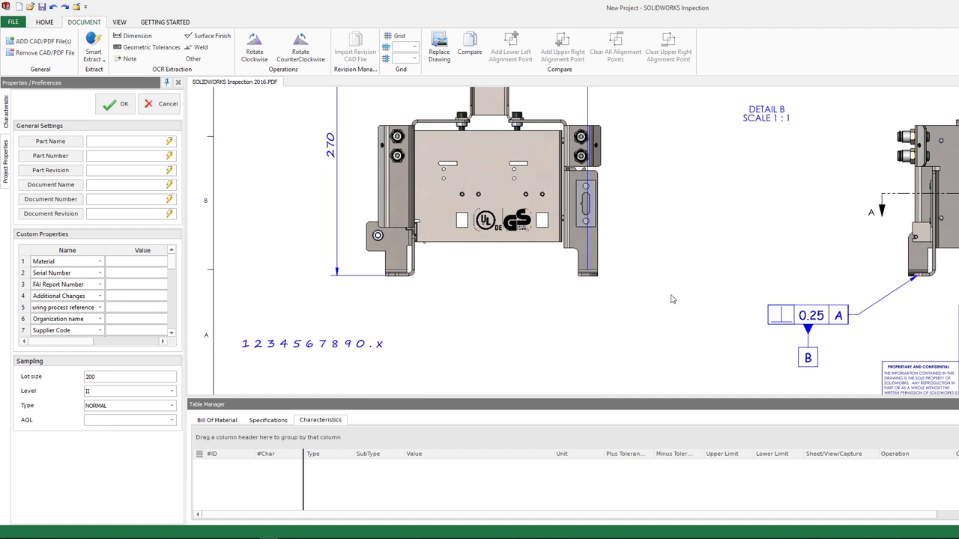
scroll(667, 296, up, 1)
scroll(666, 292, down, 2)
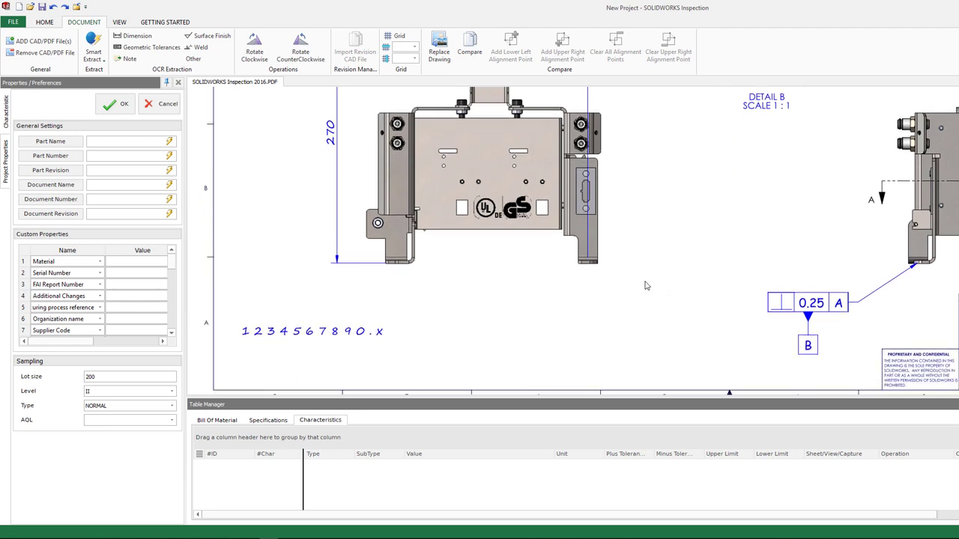
scroll(667, 266, up, 2)
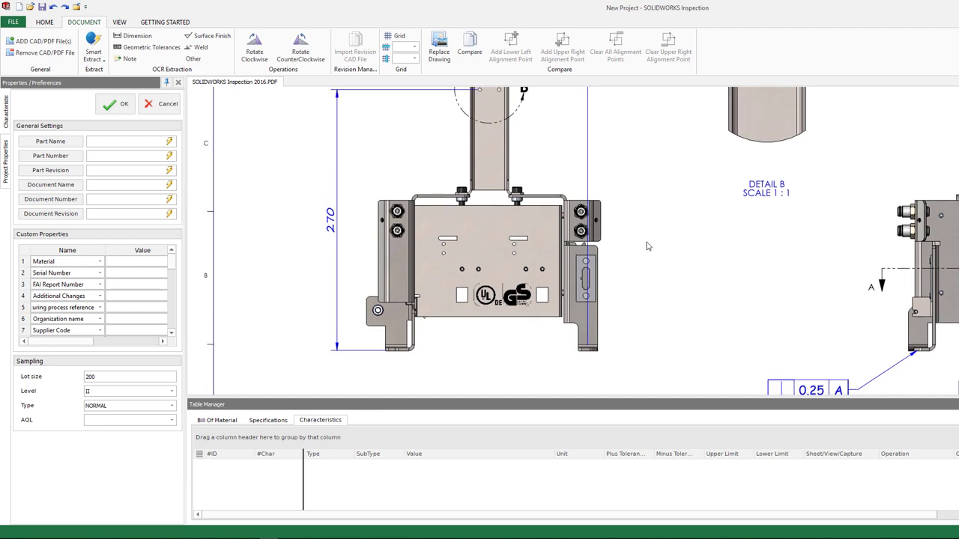
scroll(648, 249, up, 5)
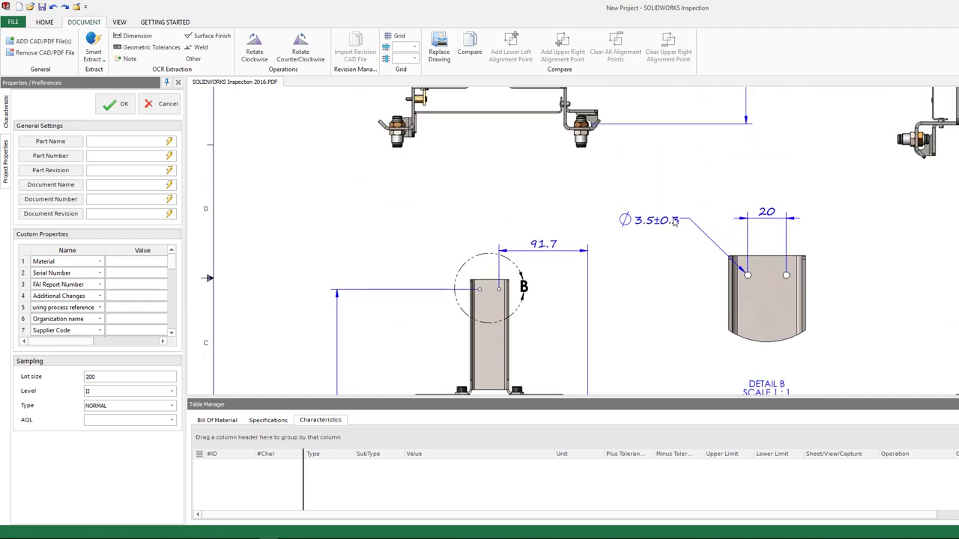
scroll(674, 221, up, 3)
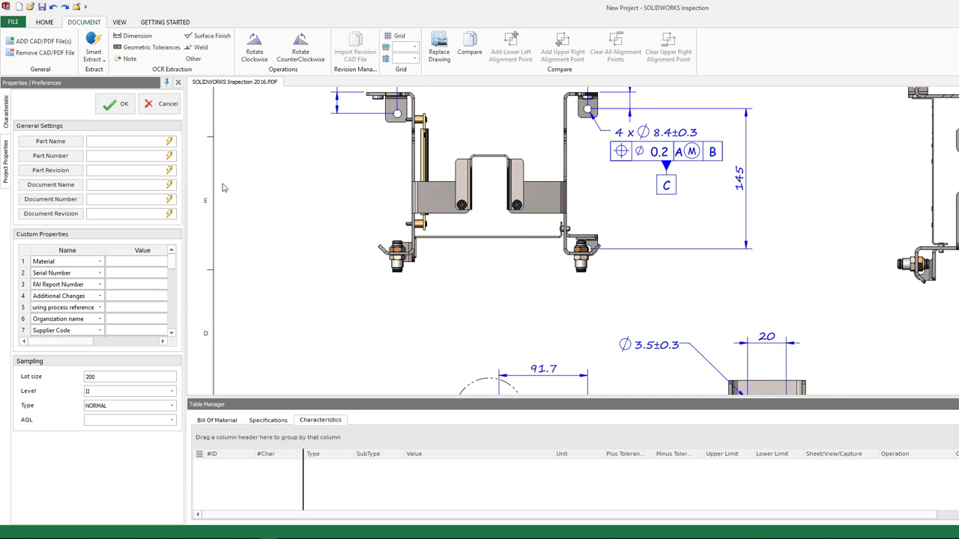
middle_drag(218, 179, 219, 278)
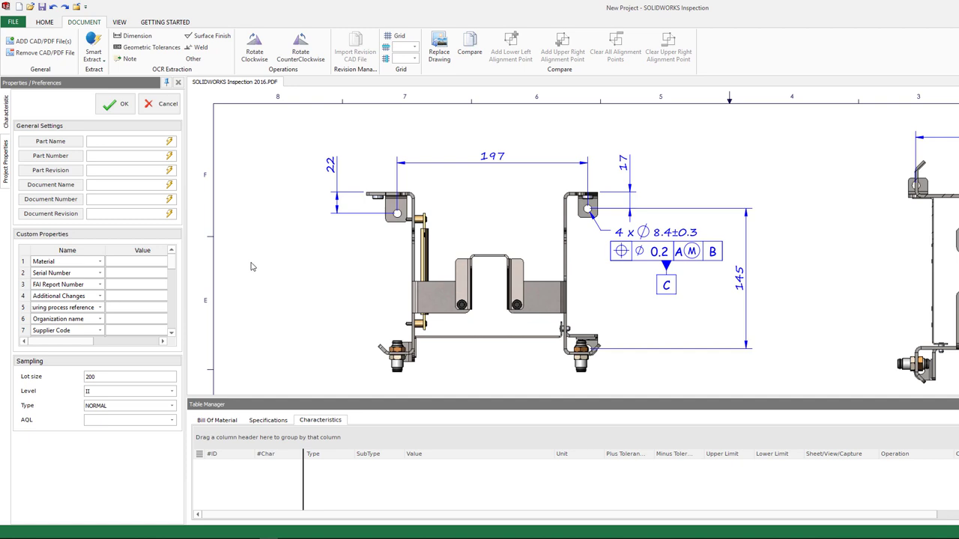
scroll(253, 247, down, 5)
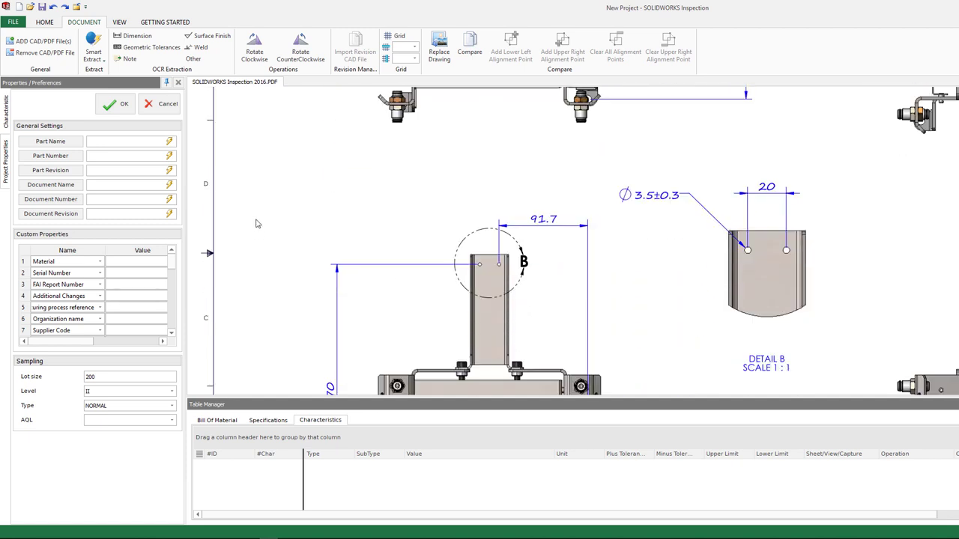
scroll(259, 218, down, 5)
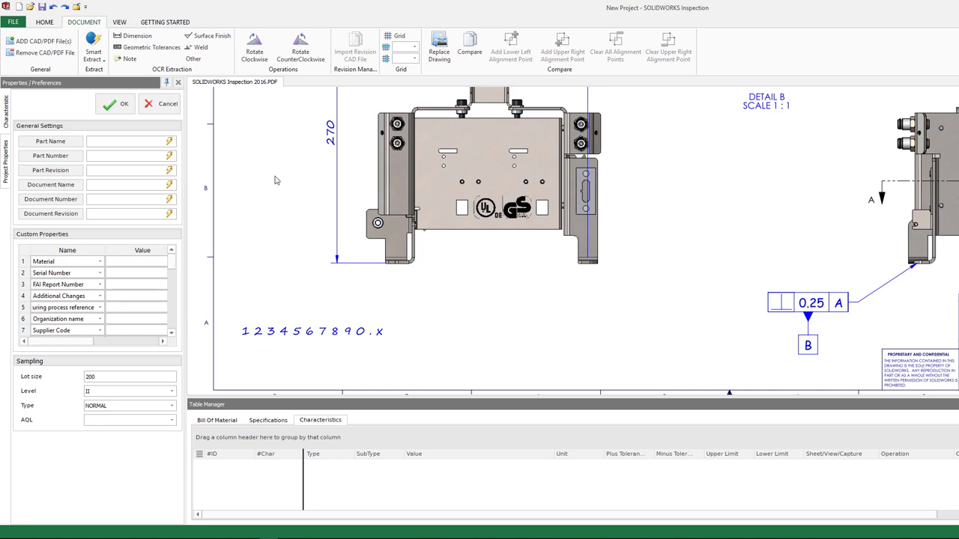
click(13, 23)
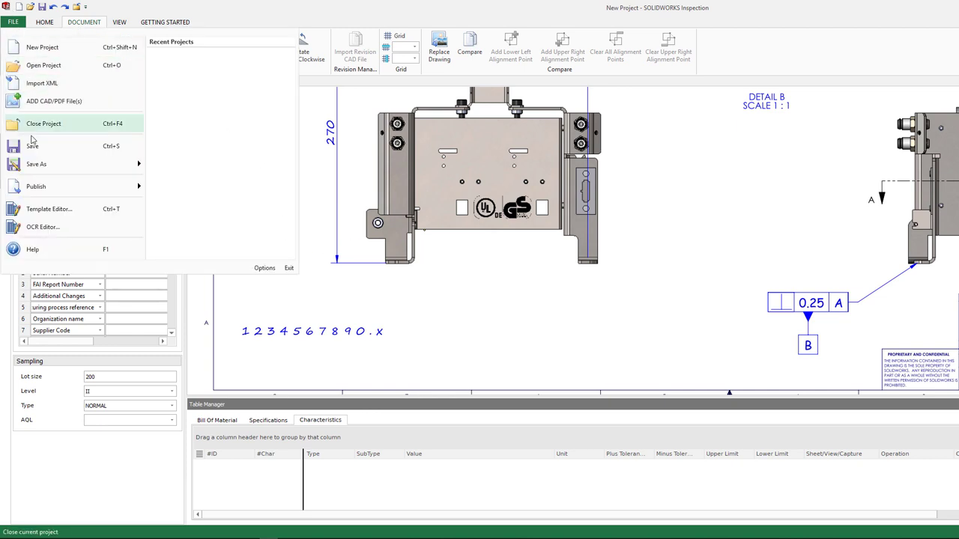
Step: Box the sample digit 3 as a Dimension characteristic, which OCR reads as 5
click(55, 230)
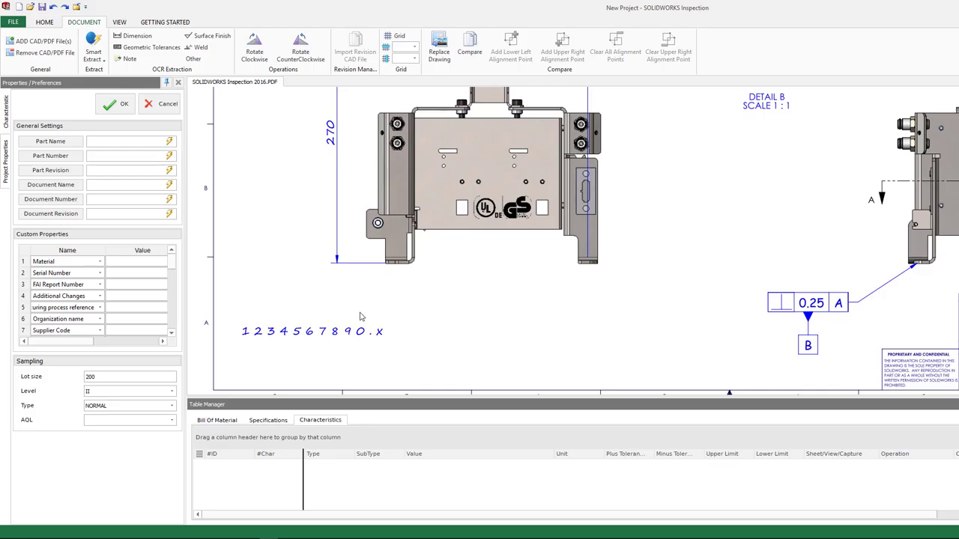
click(134, 36)
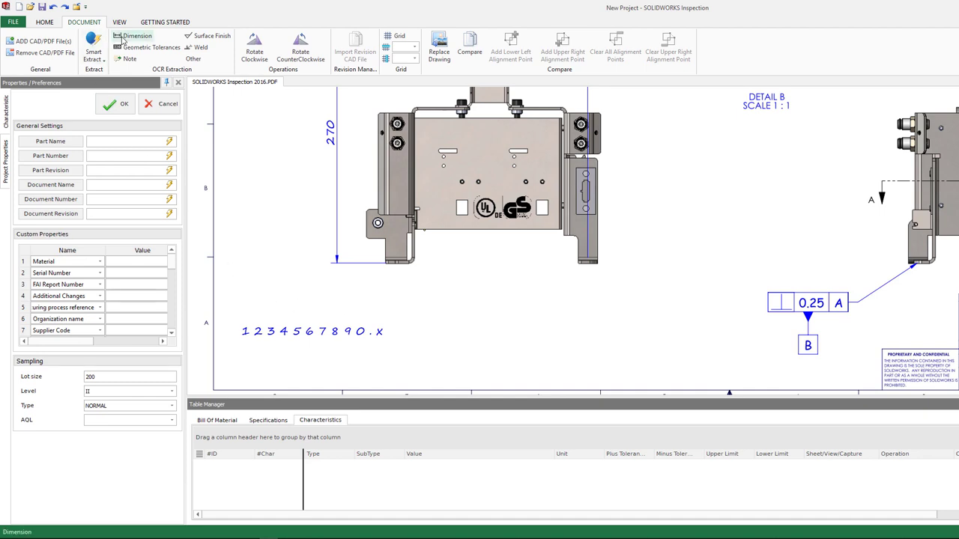
drag(264, 323, 279, 341)
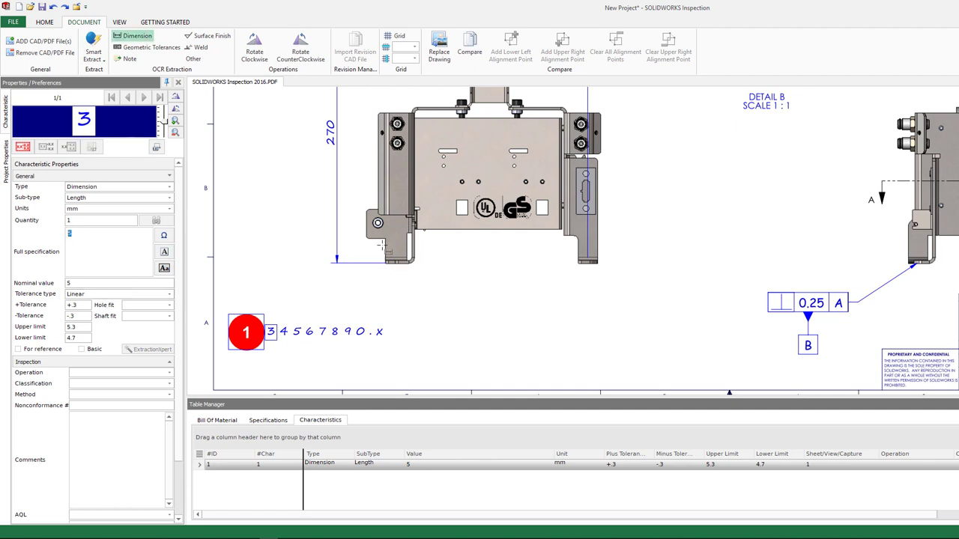
Step: Balloon the 91.7 dimension as the second characteristic, misread as 9-7
scroll(483, 180, up, 1)
scroll(483, 180, up, 5)
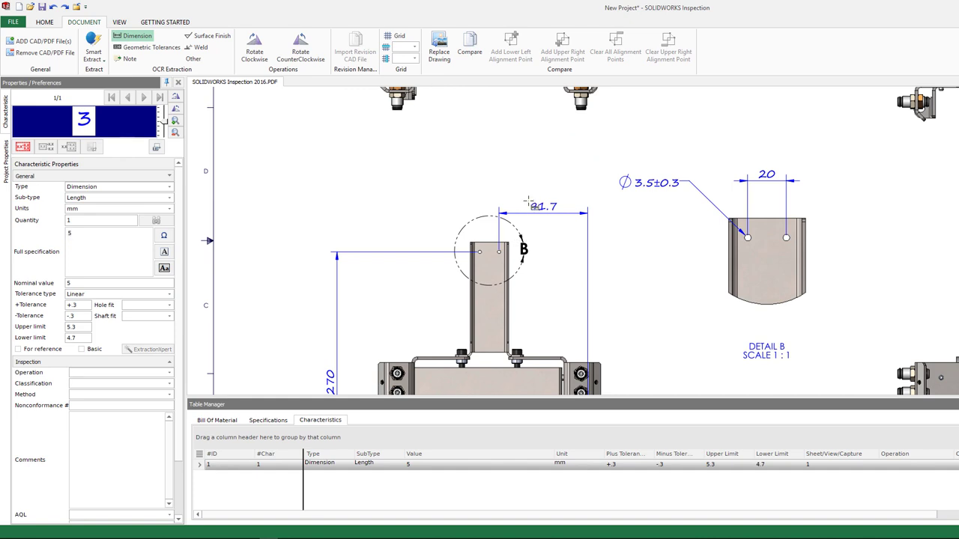
click(560, 216)
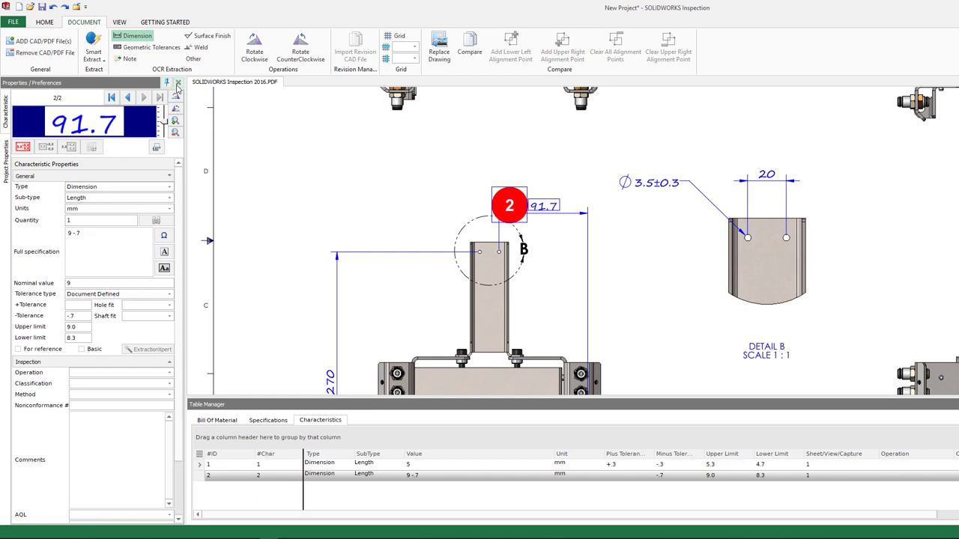
Step: Remove SOLIDWORKS Inspection 2016.PDF and its characteristics from the project, then open the OCR Editor
click(66, 54)
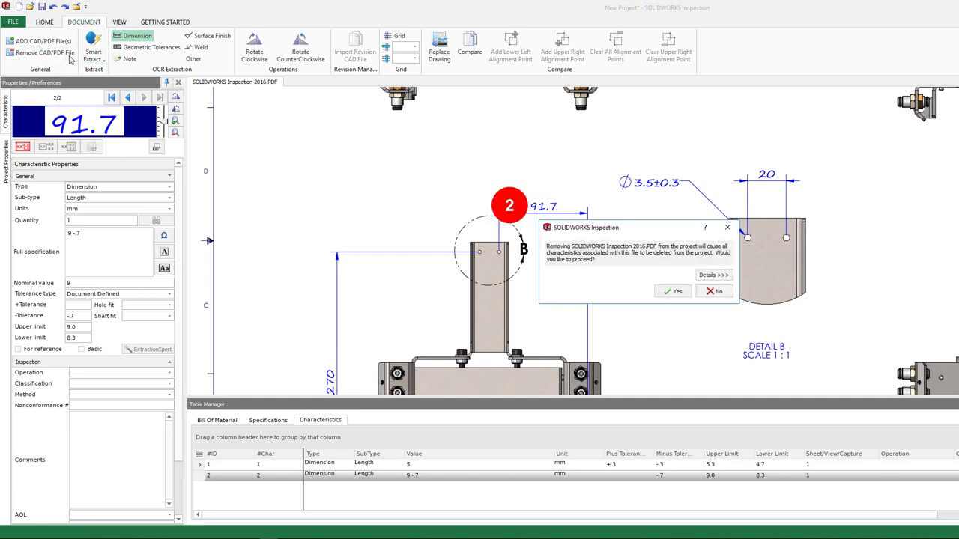
click(664, 293)
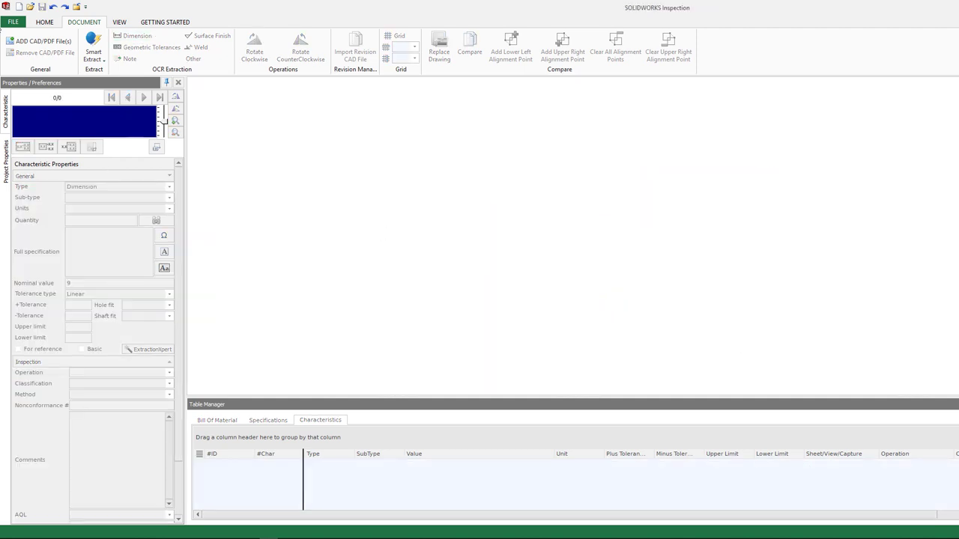
click(14, 22)
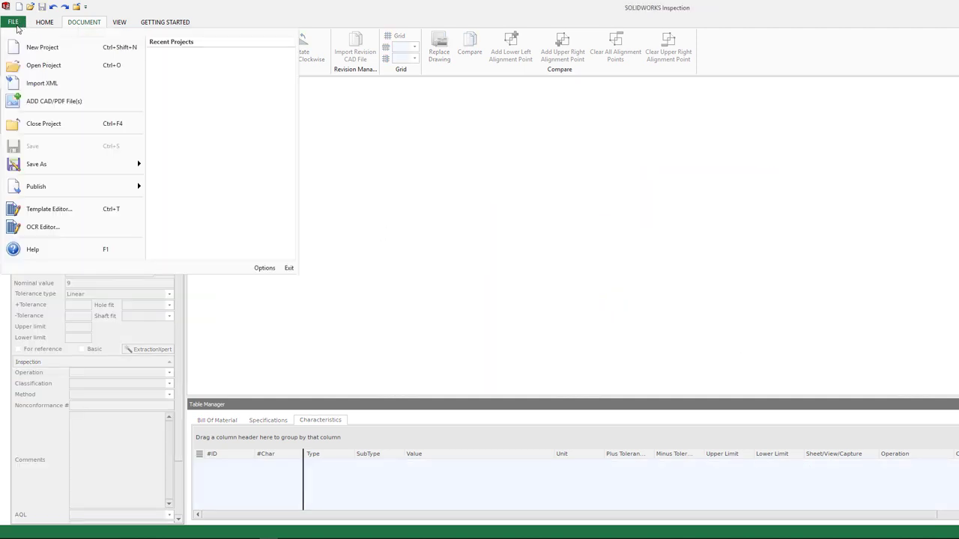
click(41, 227)
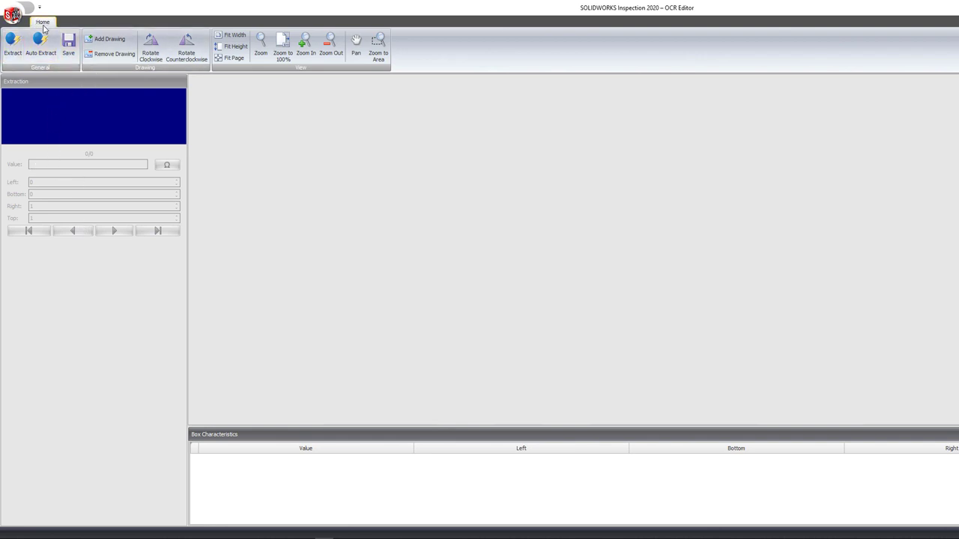
Step: Load SOLIDWORKS Inspection 2016.PDF into the OCR Editor and zoom to the 1234567890.x sample
click(105, 39)
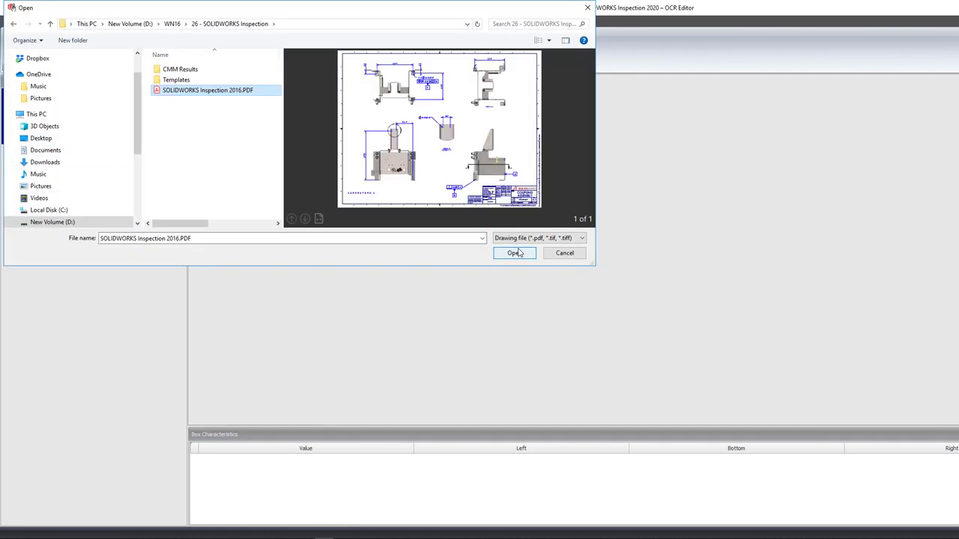
click(514, 252)
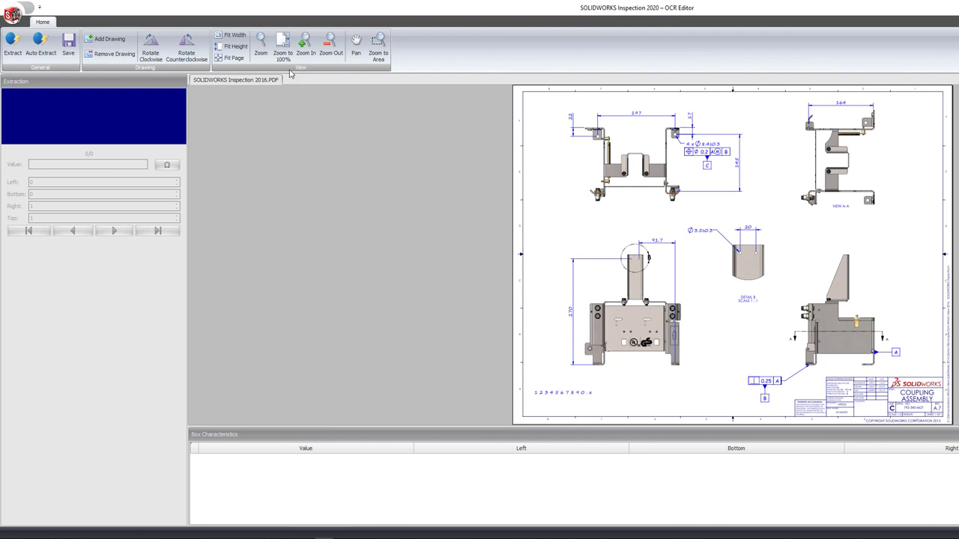
click(305, 43)
scroll(477, 263, down, 1)
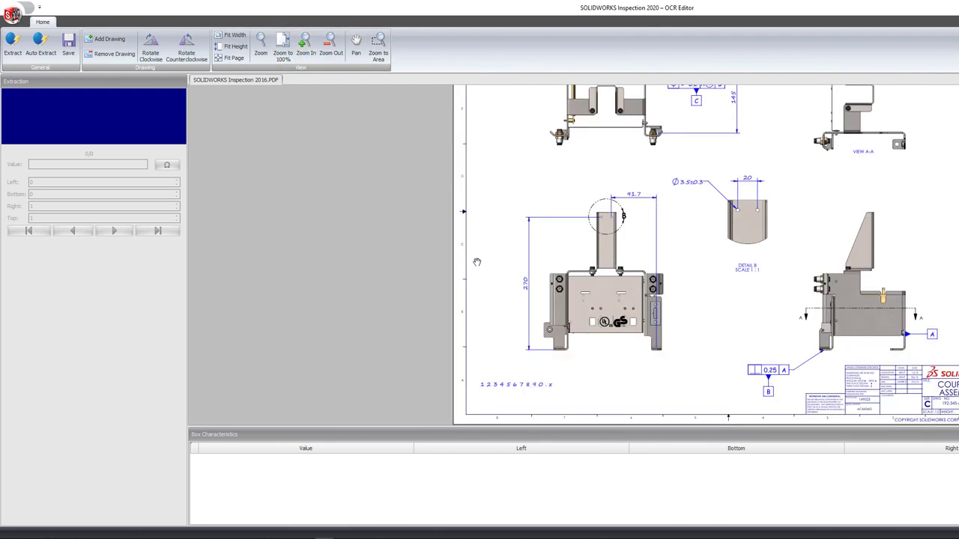
ctrl+scroll(549, 350, up, 1)
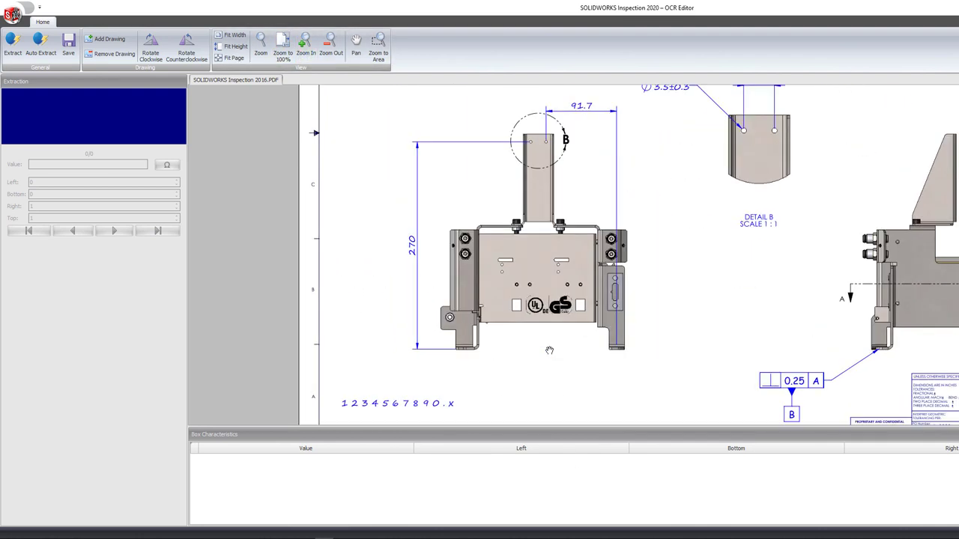
scroll(552, 317, down, 1)
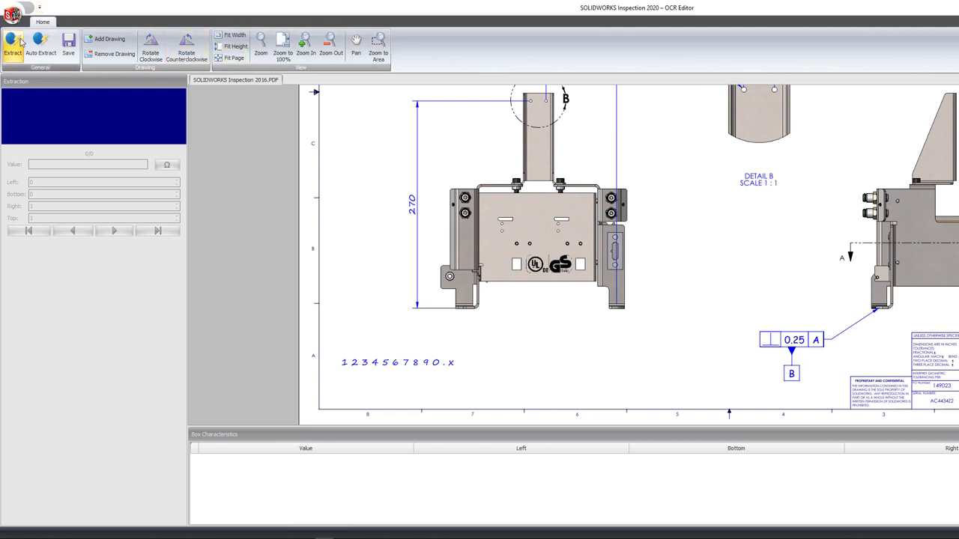
Step: Manually extract the sample string 1234567890.x into twelve character boxes
click(44, 60)
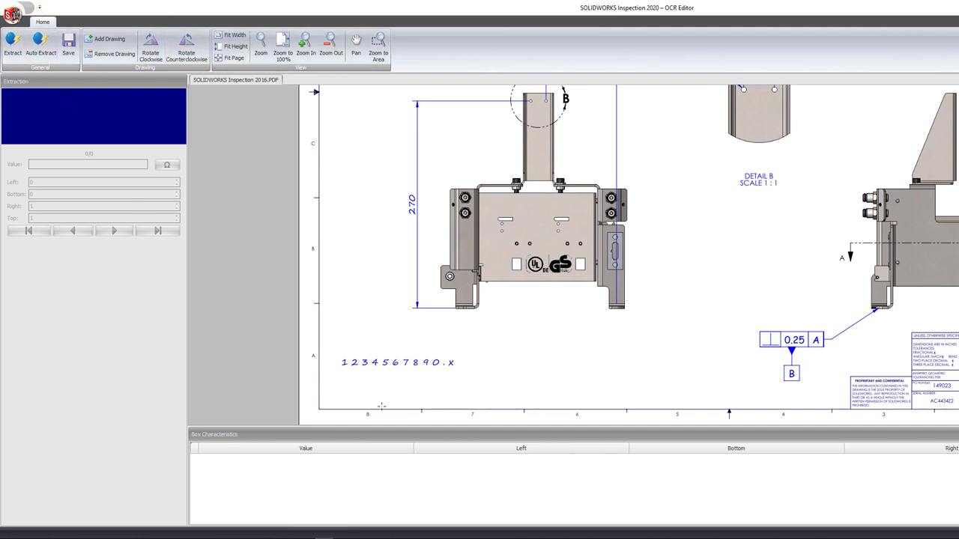
drag(337, 354, 457, 374)
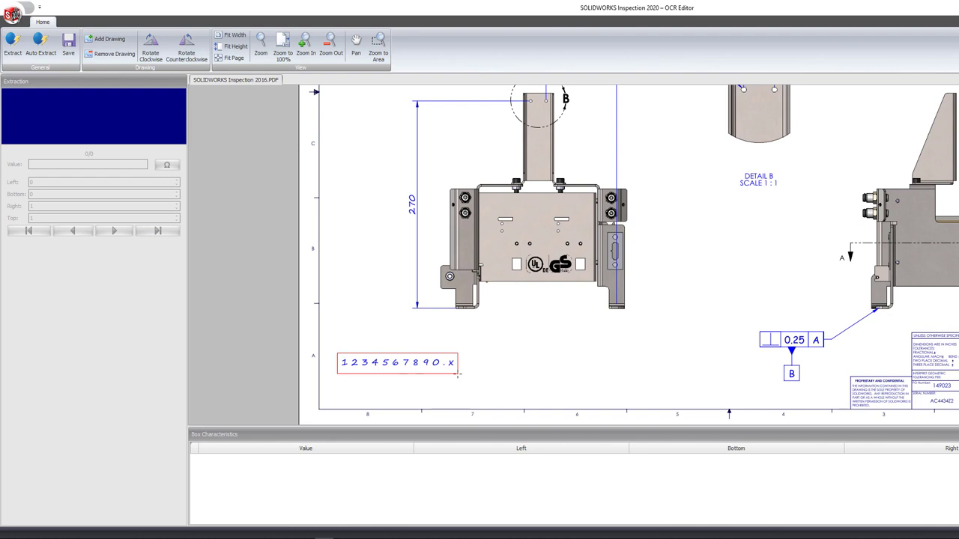
drag(457, 375, 457, 370)
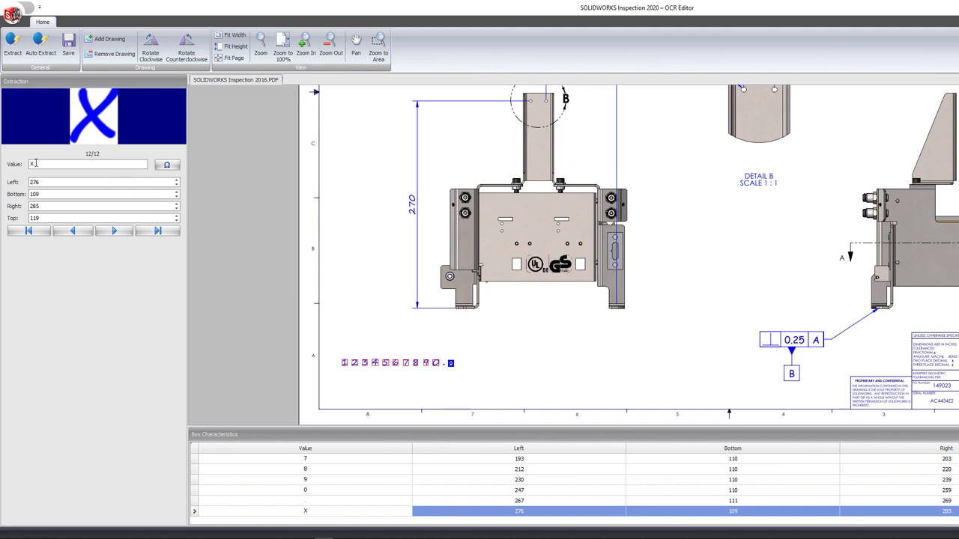
Step: Step back to the tenth character box and re-enter its value as 0
click(72, 231)
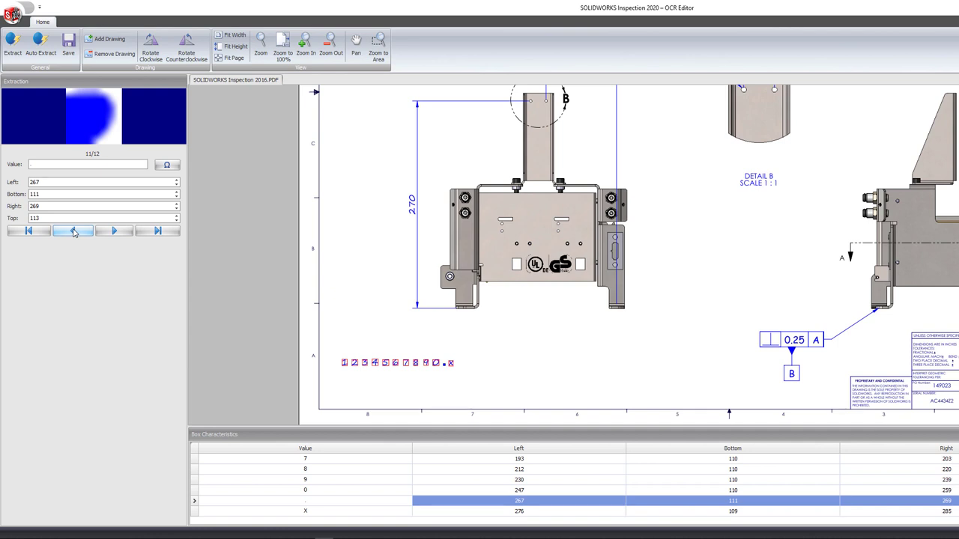
click(74, 232)
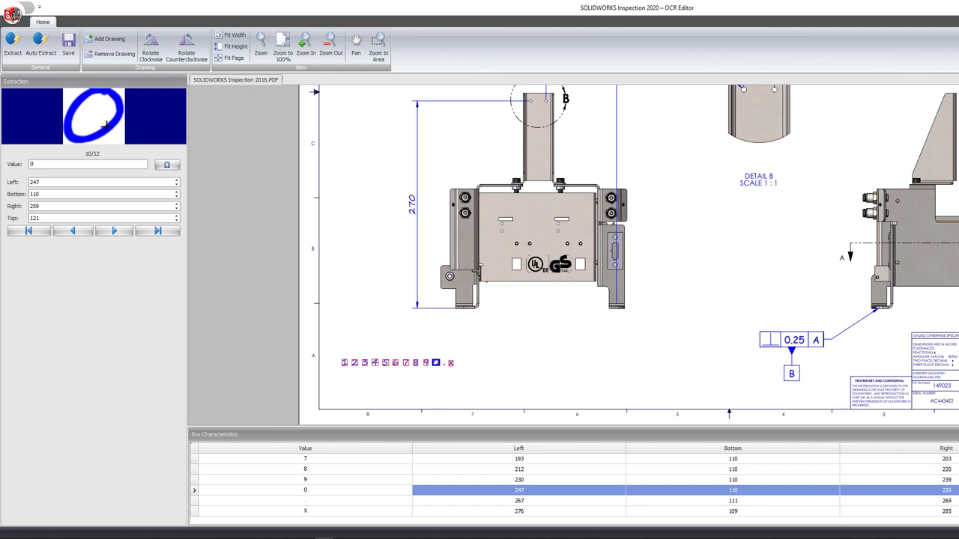
click(71, 165)
key(BackSpace)
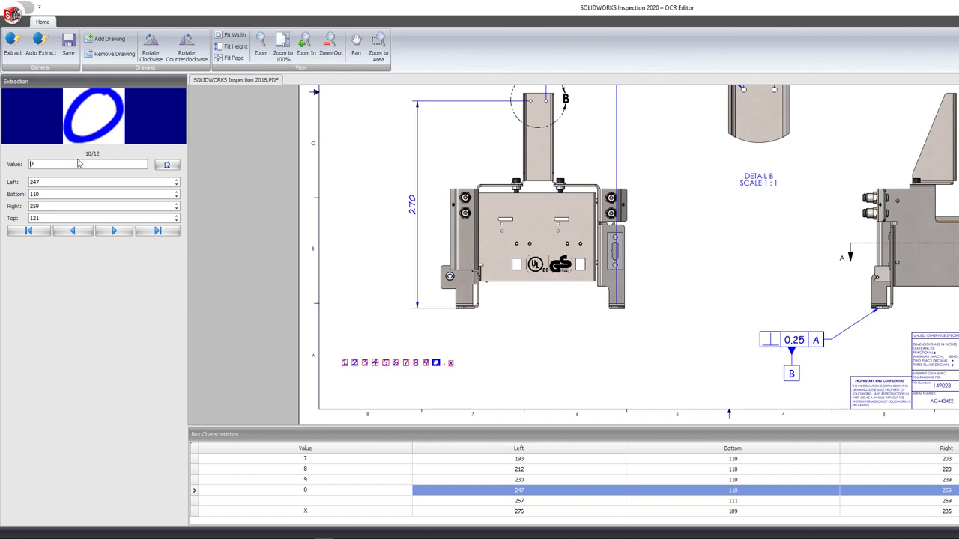
text(0)
Step: Review boxes 9 down to 1, correcting the third box's value from 5 to 3
click(85, 235)
click(85, 235)
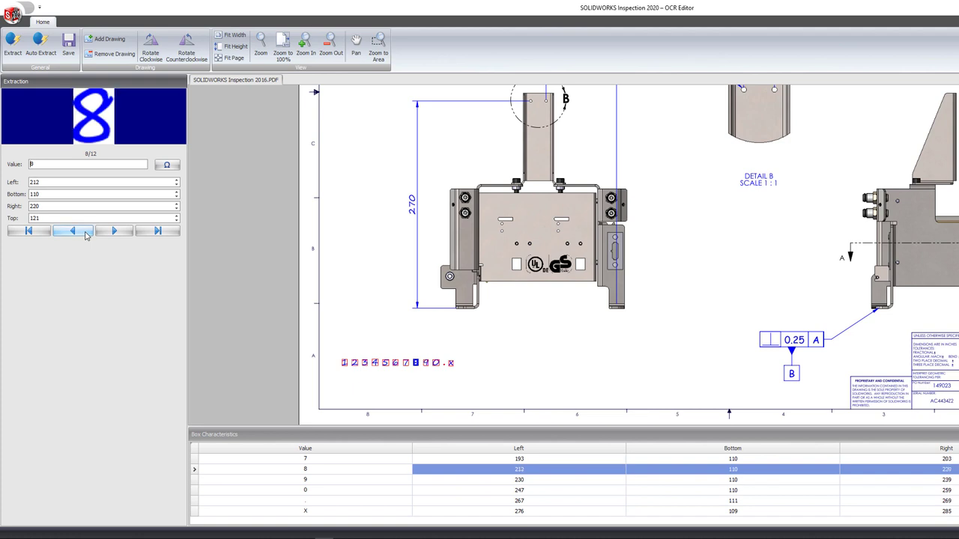
click(85, 235)
click(85, 235)
click(84, 236)
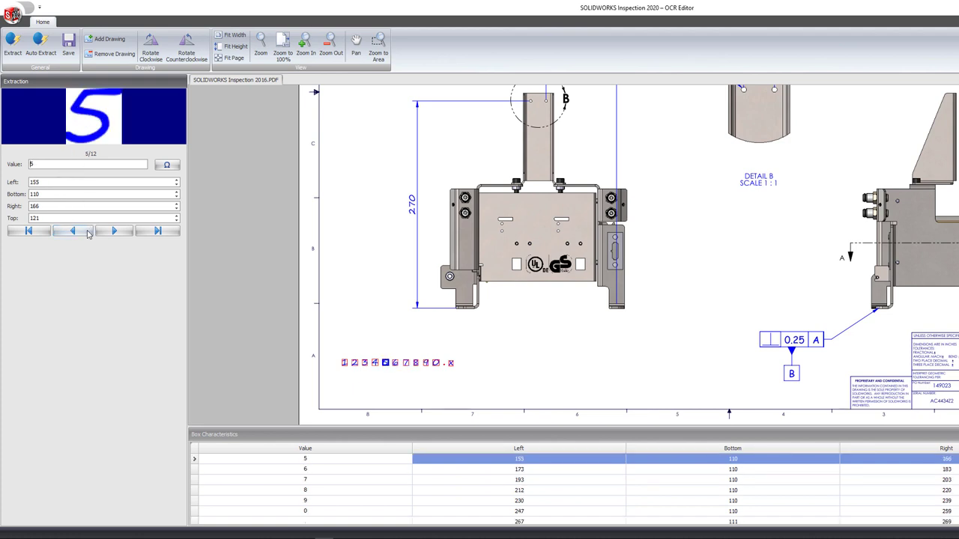
click(87, 235)
click(86, 234)
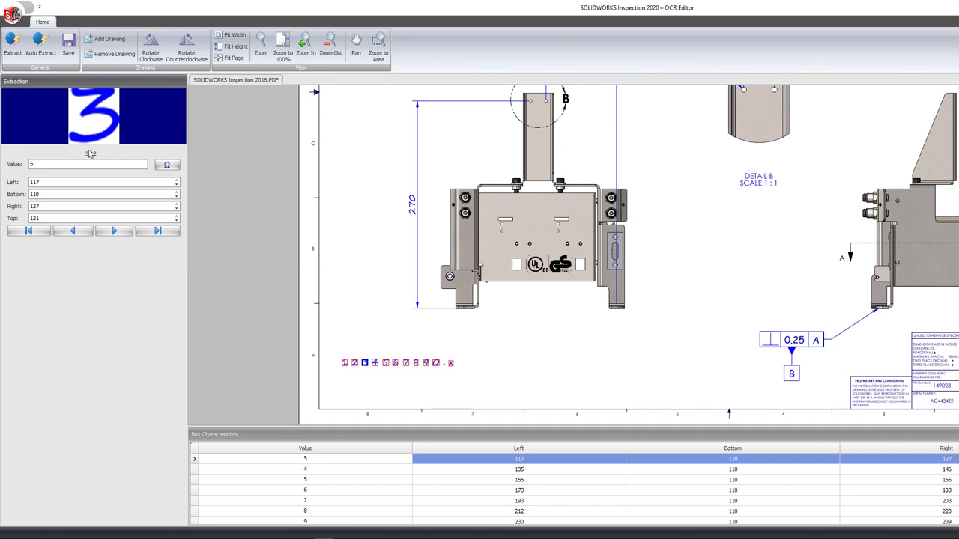
double_click(31, 167)
text(3)
click(72, 232)
click(72, 231)
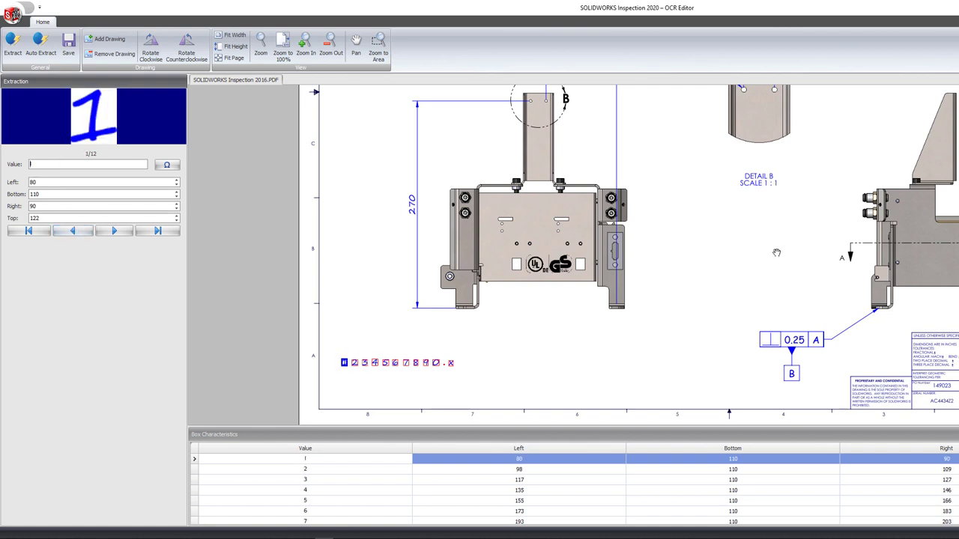
scroll(749, 233, up, 3)
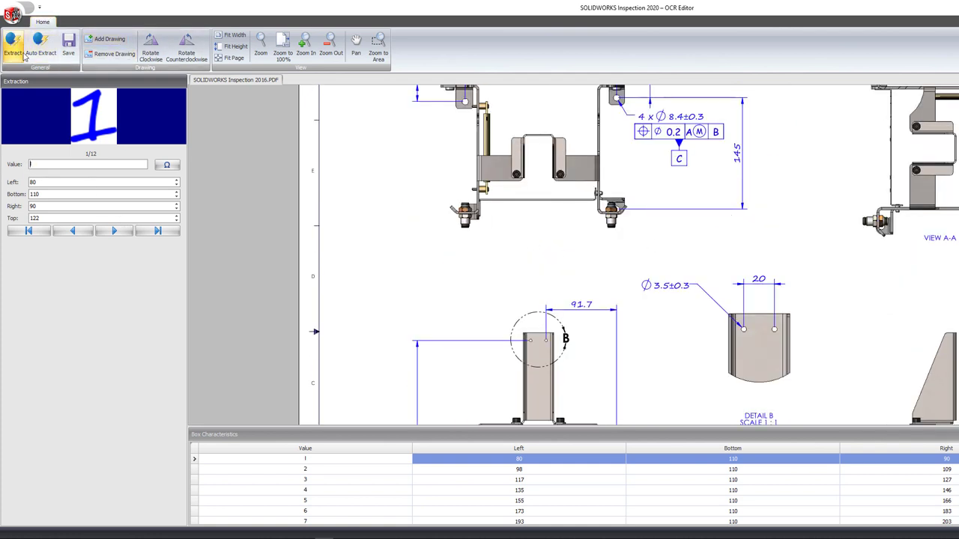
Step: Box the diameter symbol in the 3.5±0.3 callout and assign it ⌀ from Mathematical Operators
drag(638, 275, 653, 296)
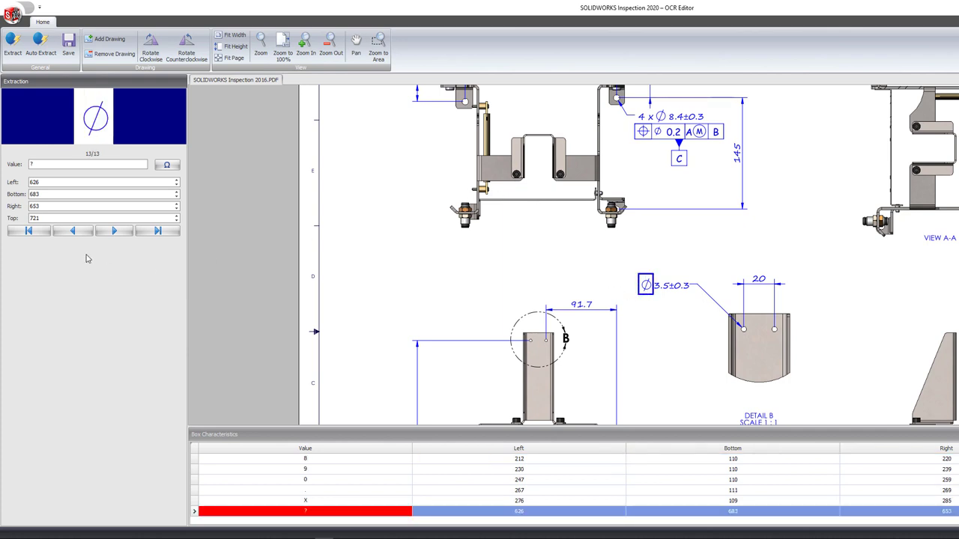
double_click(31, 164)
click(161, 168)
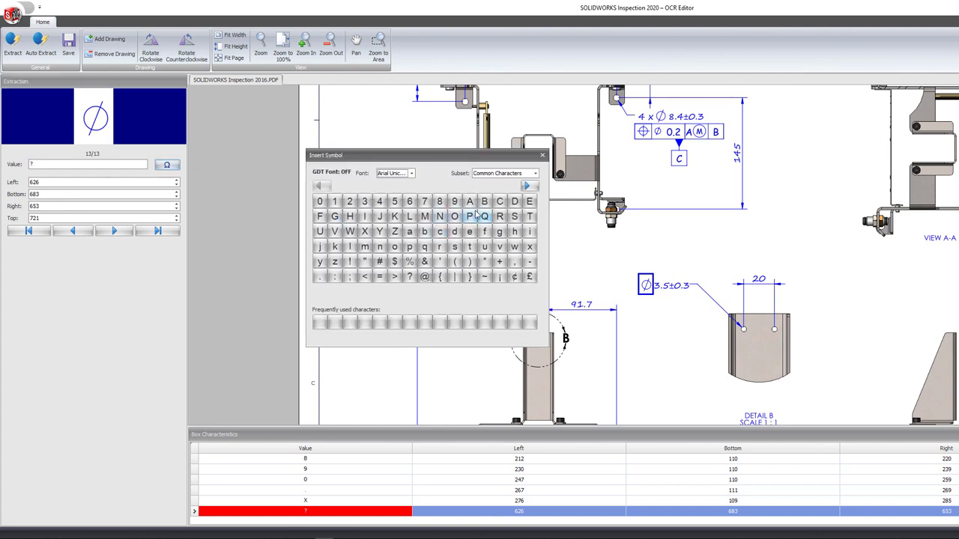
click(535, 173)
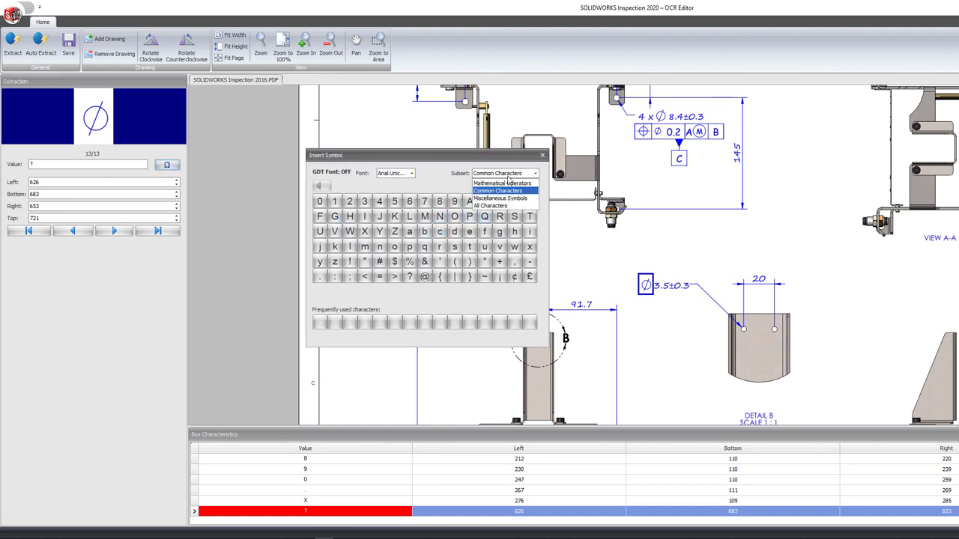
click(501, 183)
click(395, 201)
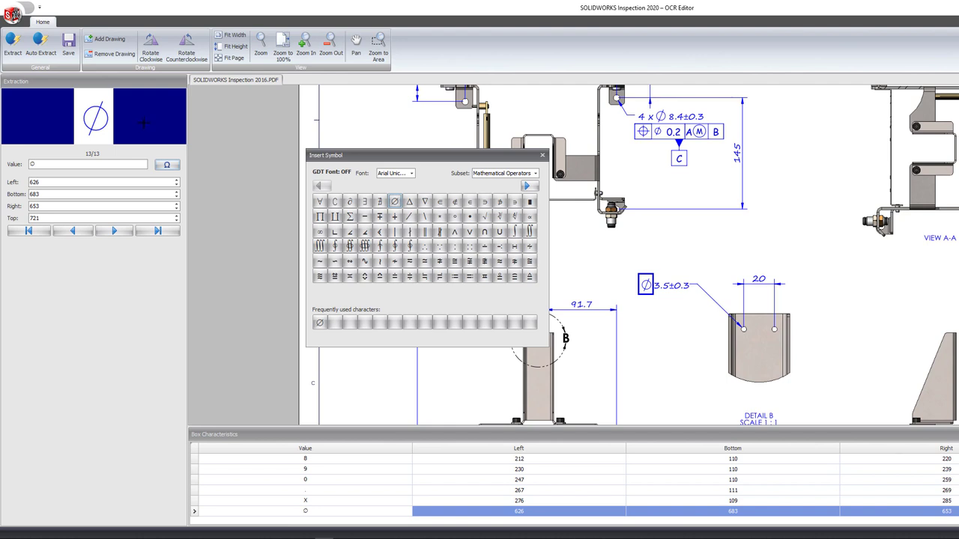
click(36, 163)
double_click(36, 163)
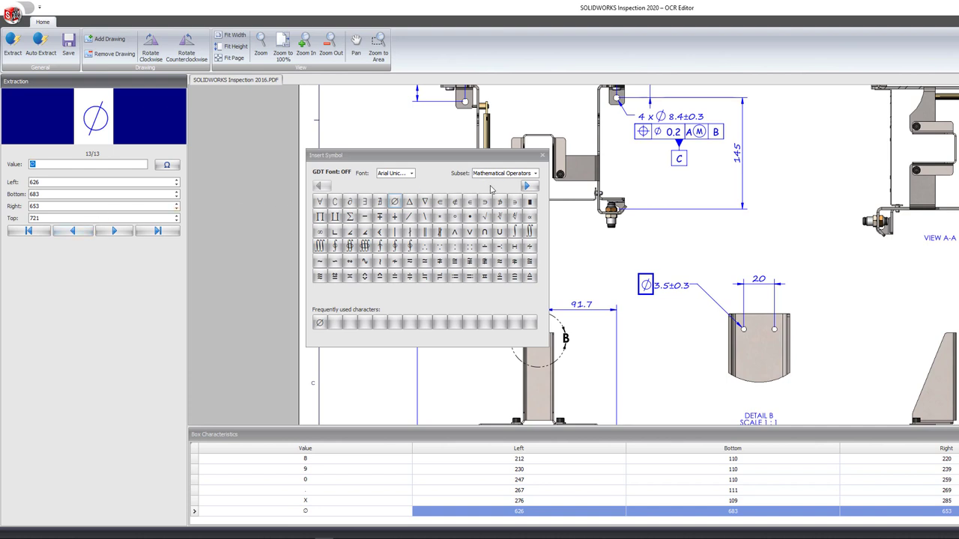
click(542, 155)
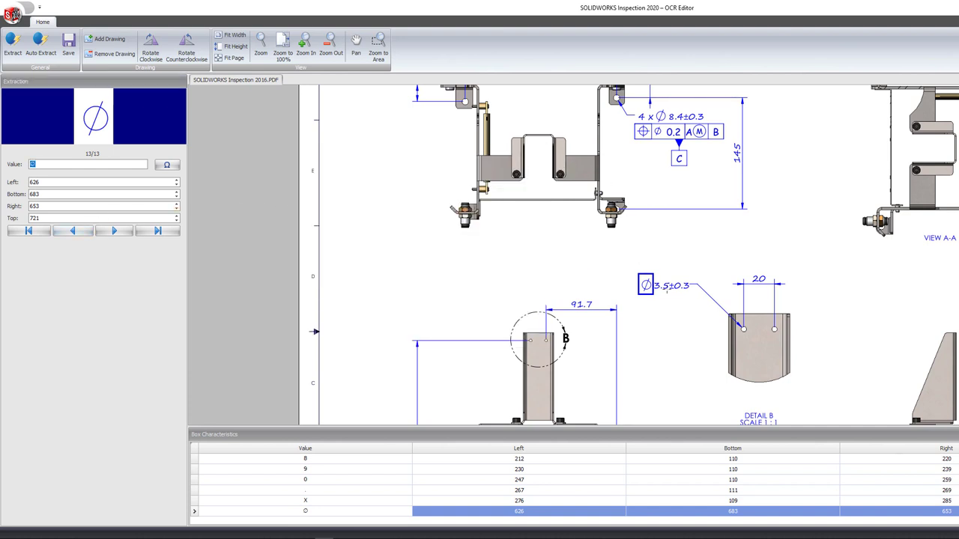
Step: Box the ± symbol, assign it ∓ from Mathematical Operators, and save the OCR dictionary
drag(669, 281, 673, 292)
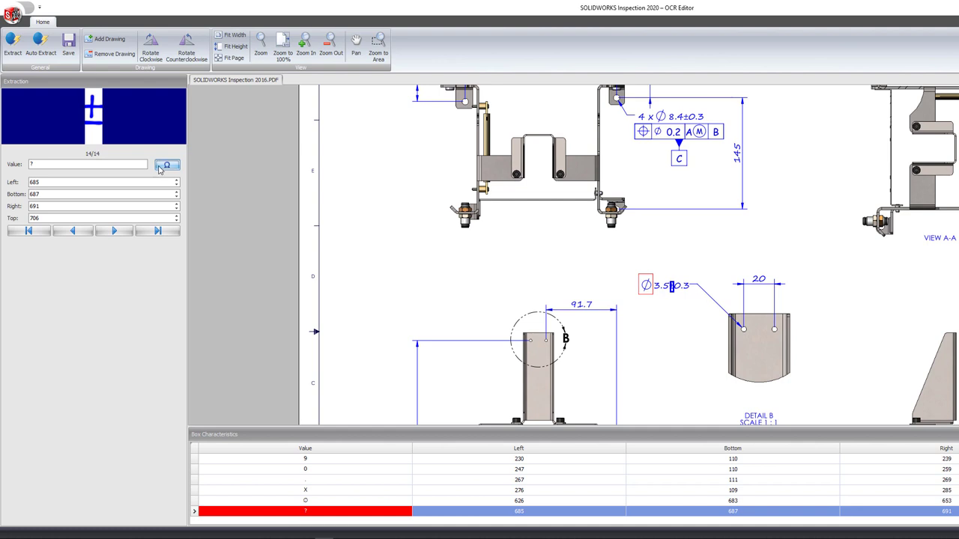
click(165, 164)
click(529, 174)
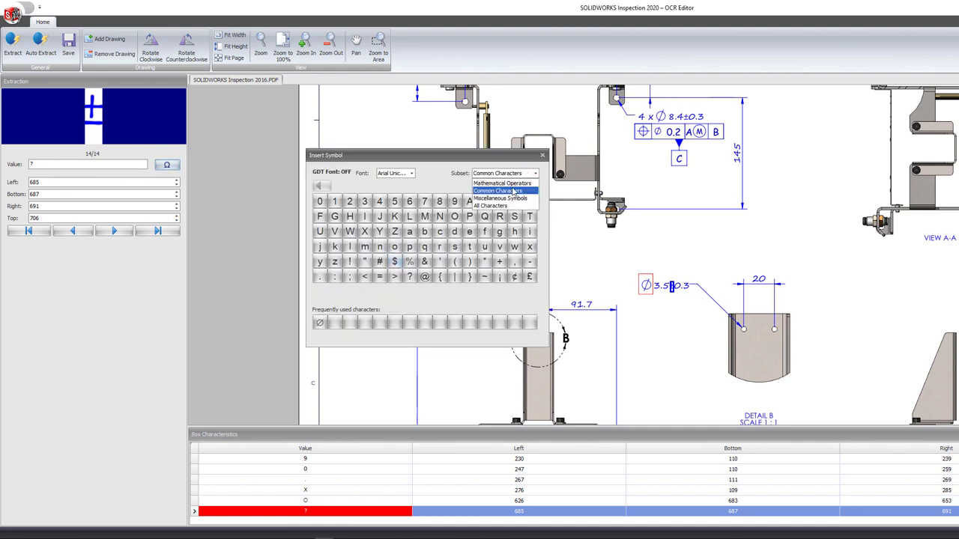
click(510, 194)
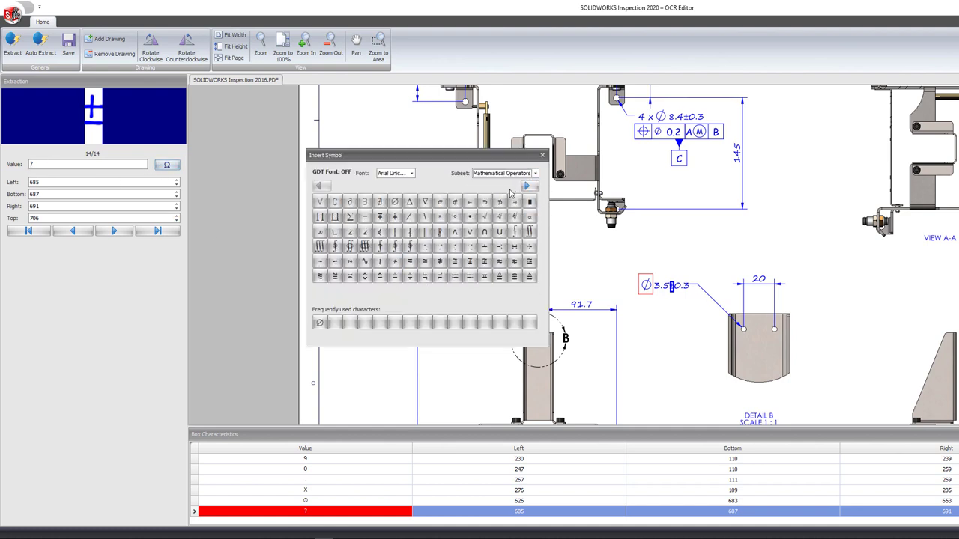
click(379, 217)
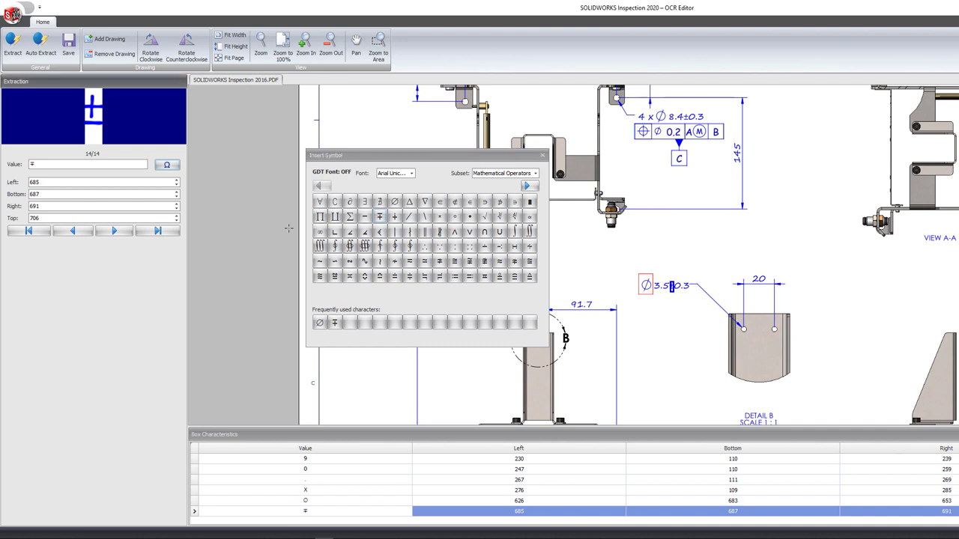
click(541, 156)
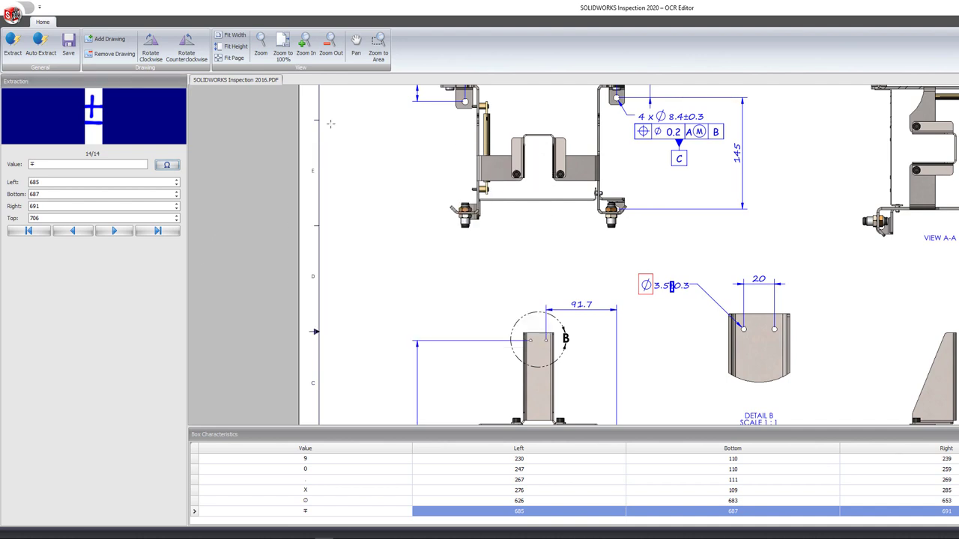
click(77, 44)
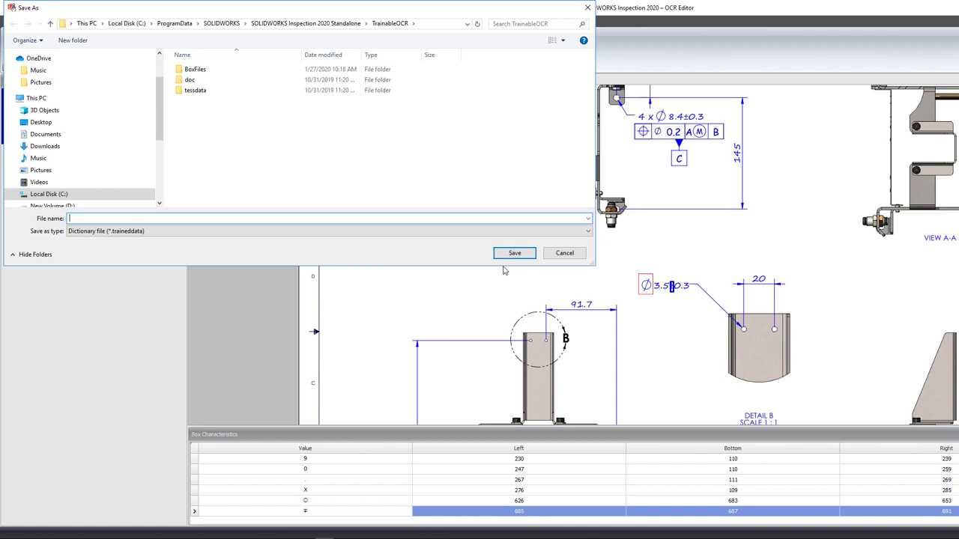
click(582, 254)
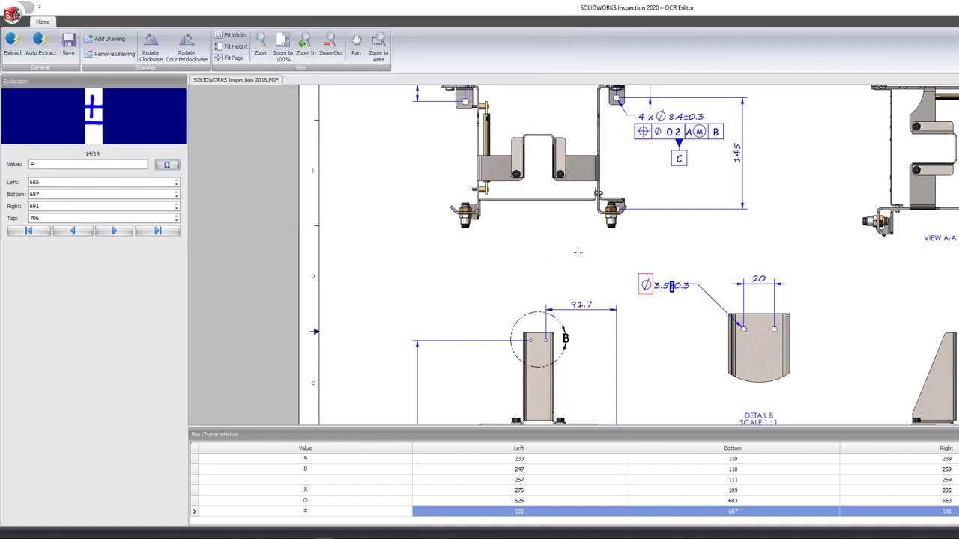
scroll(667, 189, up, 3)
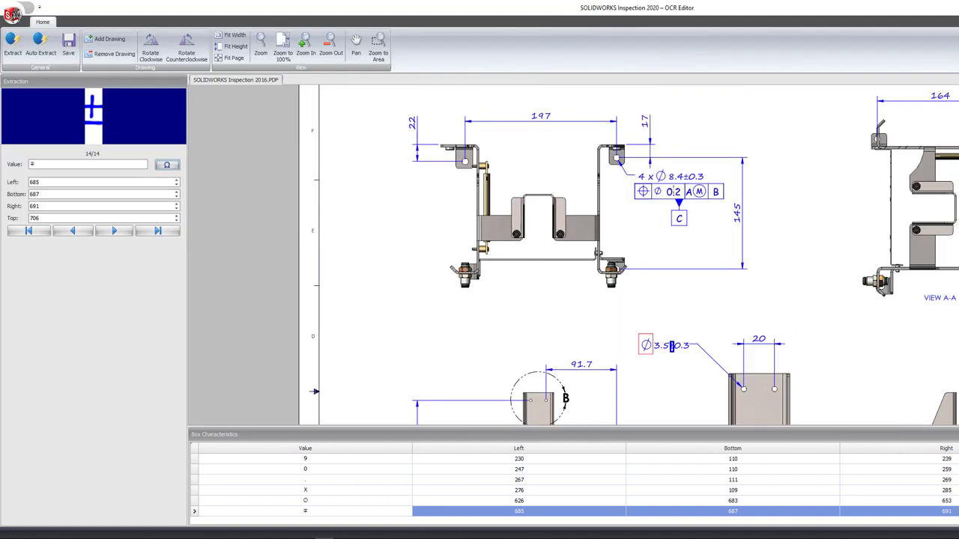
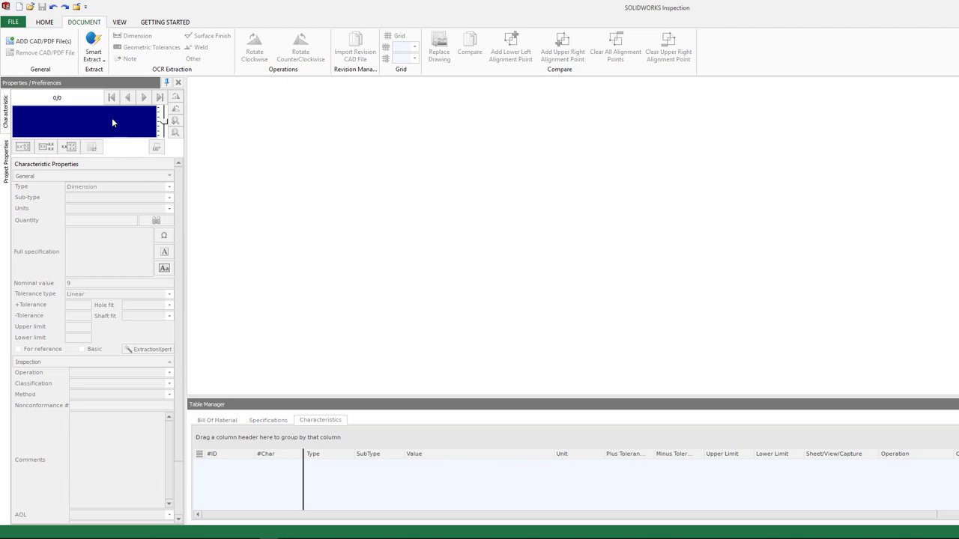
Step: Begin a new project on the AS9102 (Metric) template, discarding the current unsaved project
click(13, 22)
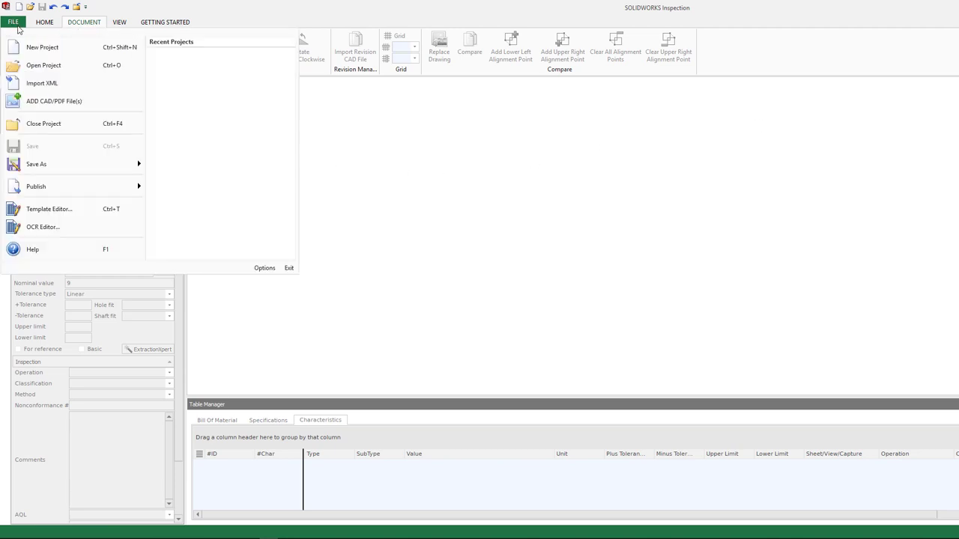
mouse_move(48, 166)
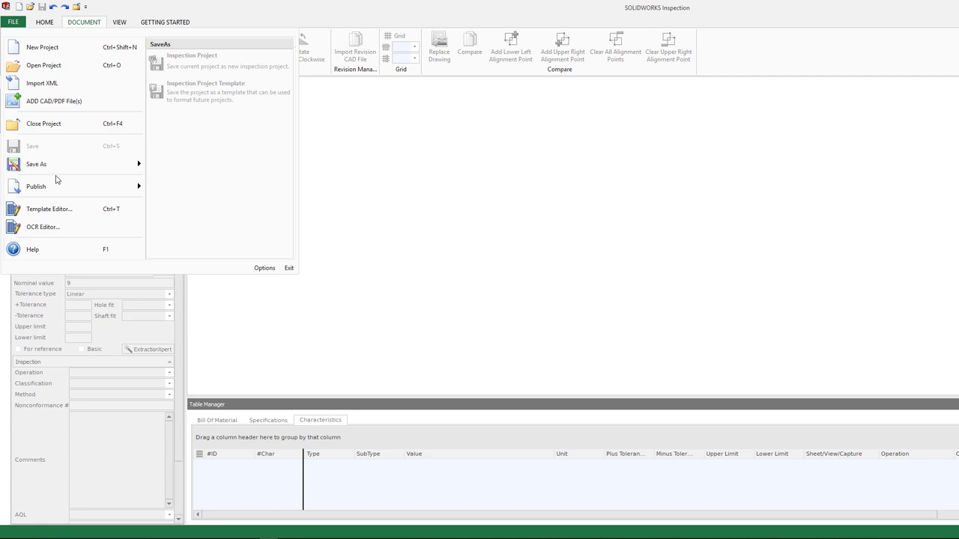
click(66, 47)
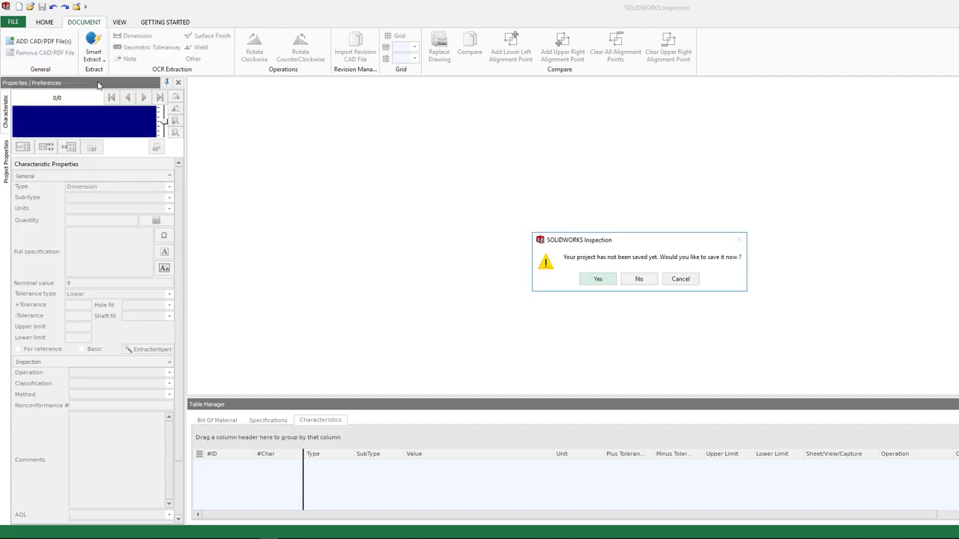
click(638, 280)
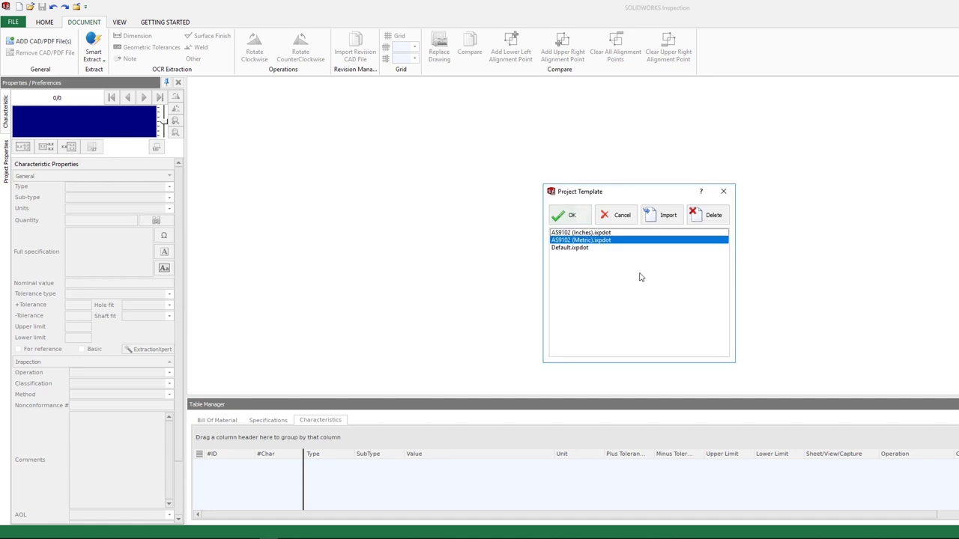
click(574, 216)
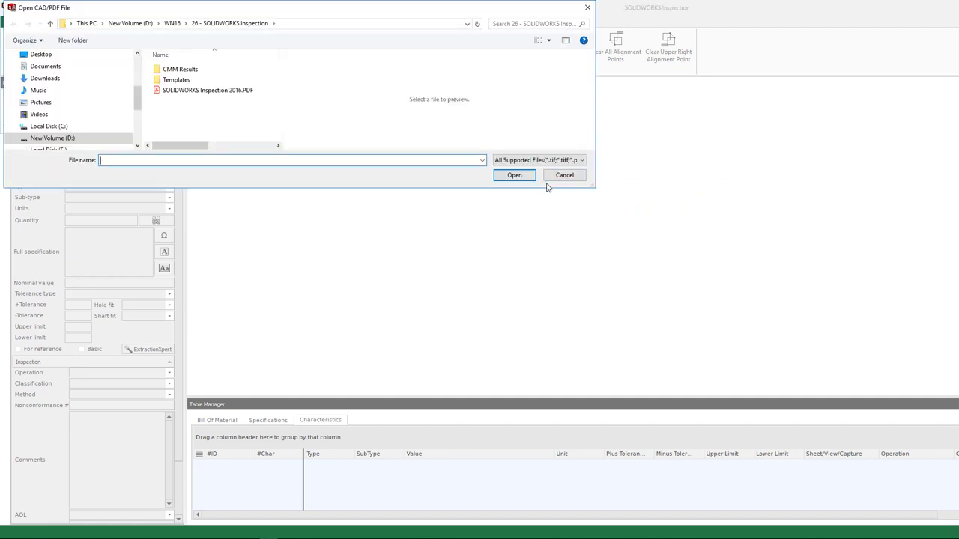
Step: Browse to D:\WN18\Inspection and open the part NIST Bracket Rev1.prt.9
click(171, 25)
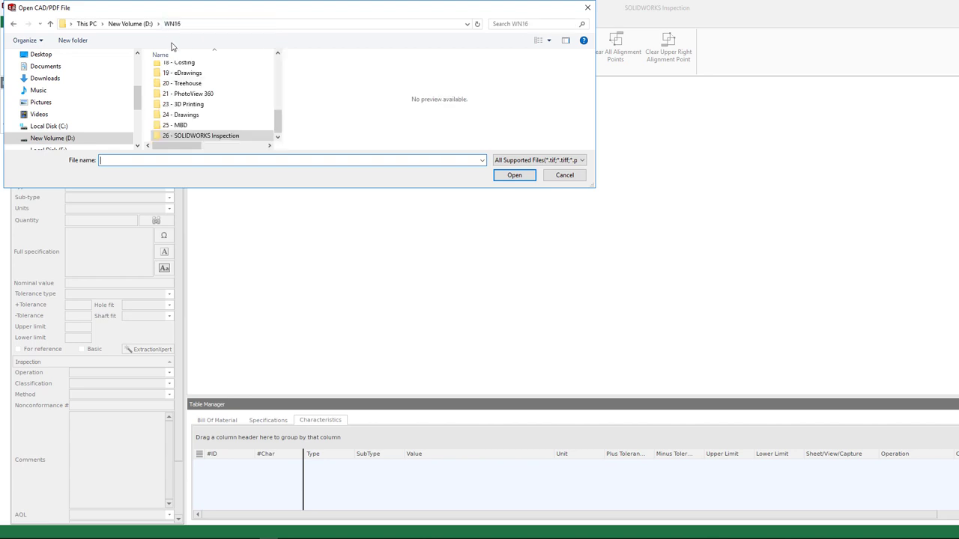
click(132, 24)
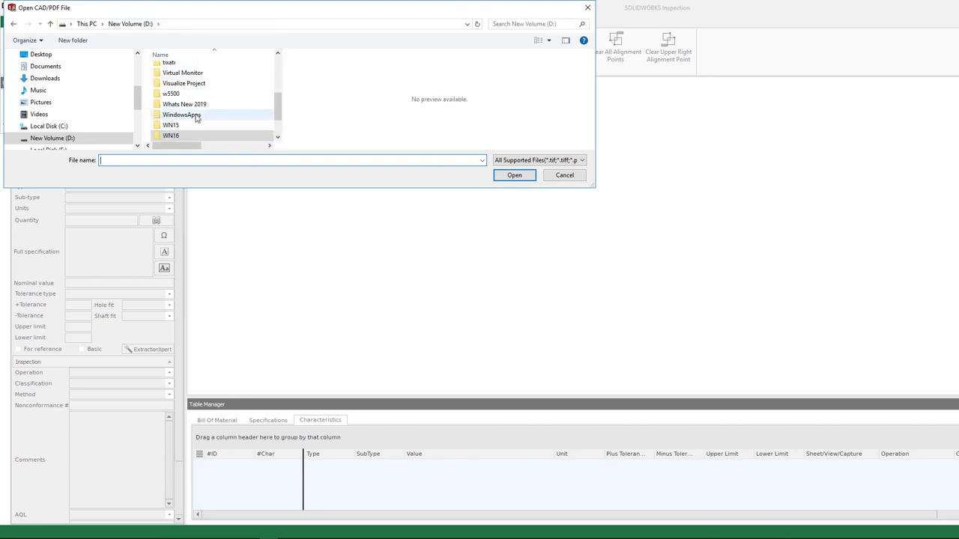
double_click(185, 116)
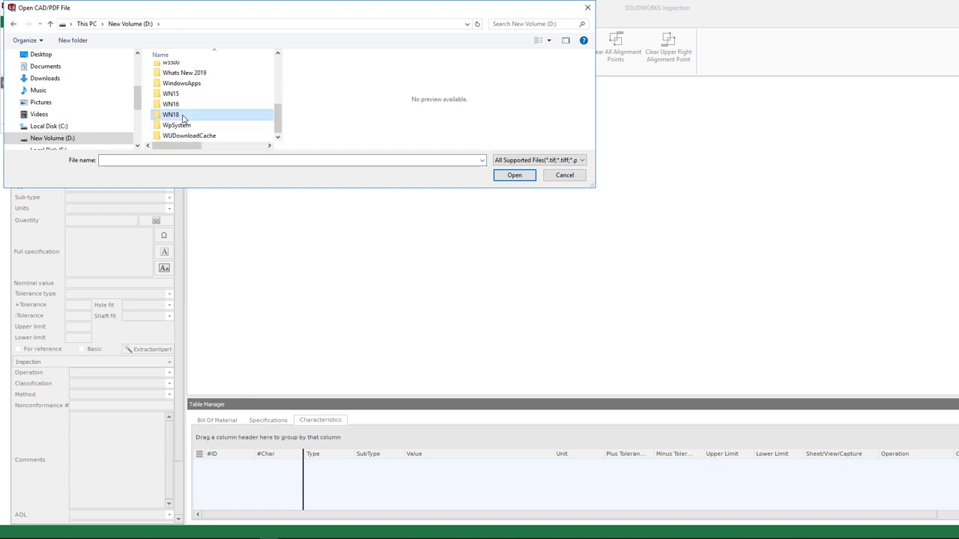
scroll(191, 96, down, 1)
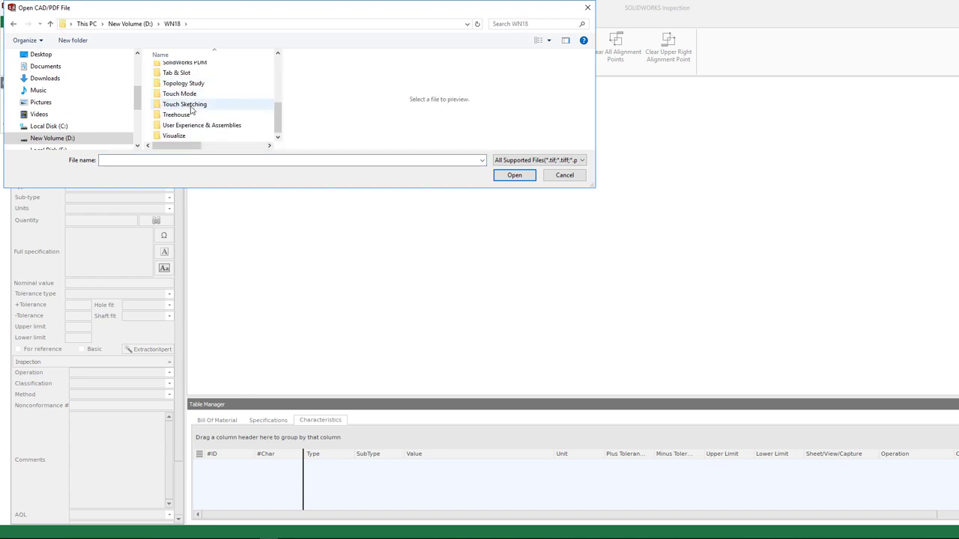
scroll(192, 104, up, 2)
scroll(192, 101, down, 2)
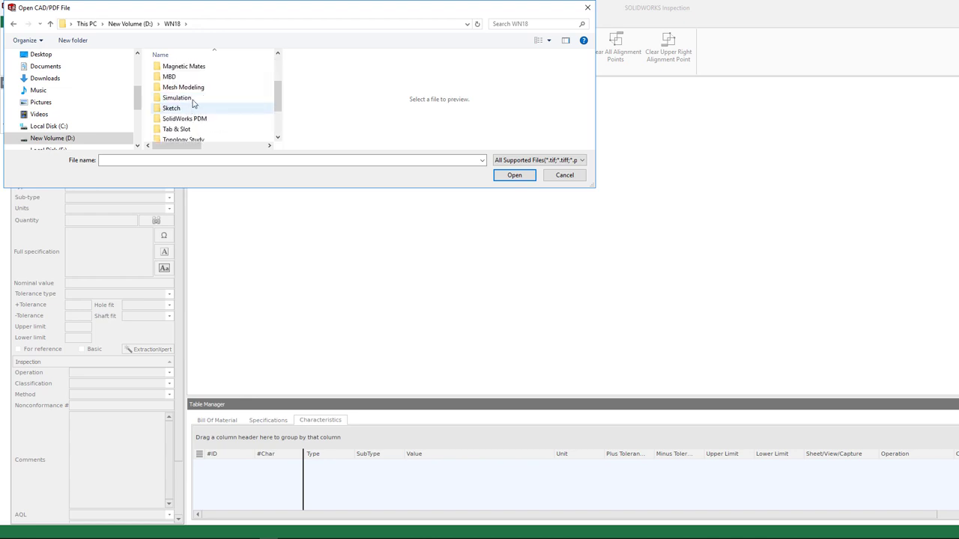
scroll(196, 119, down, 2)
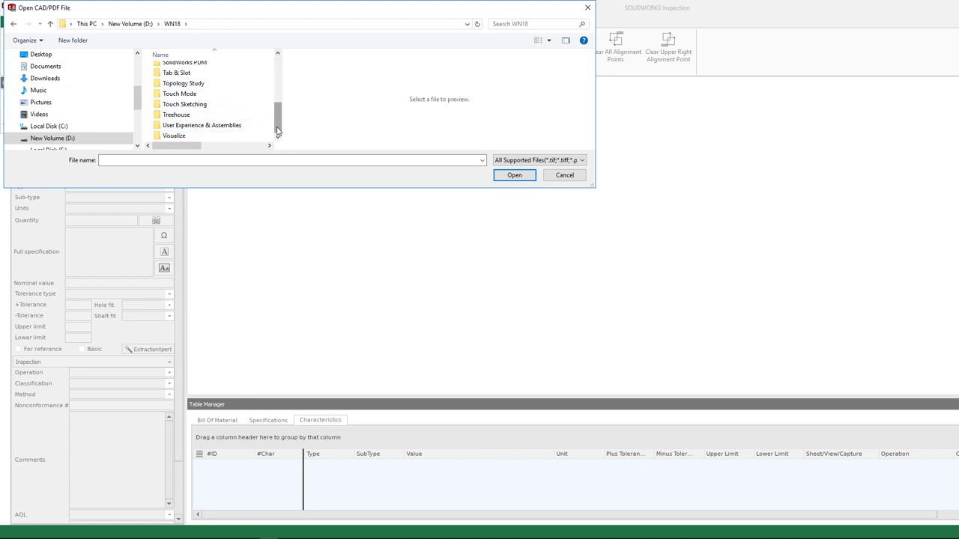
scroll(195, 123, up, 3)
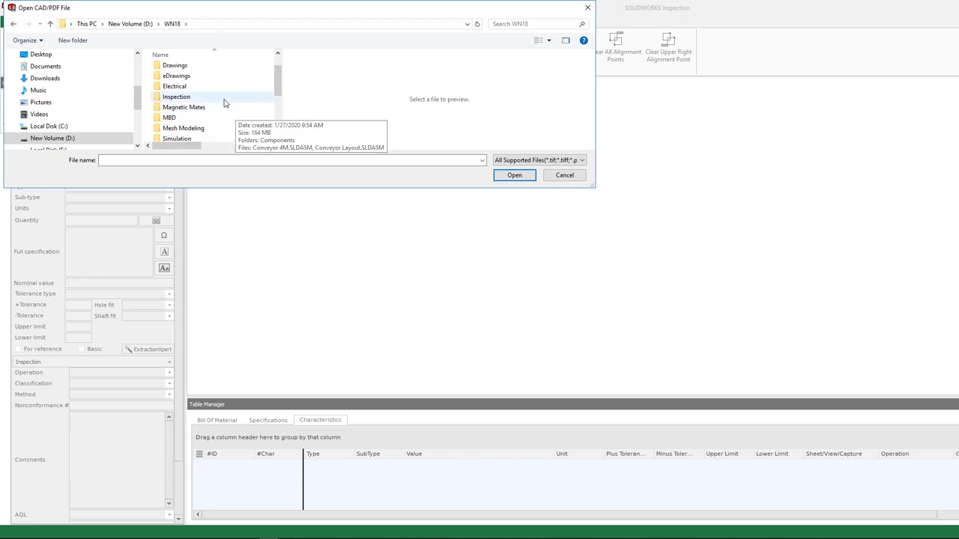
double_click(204, 97)
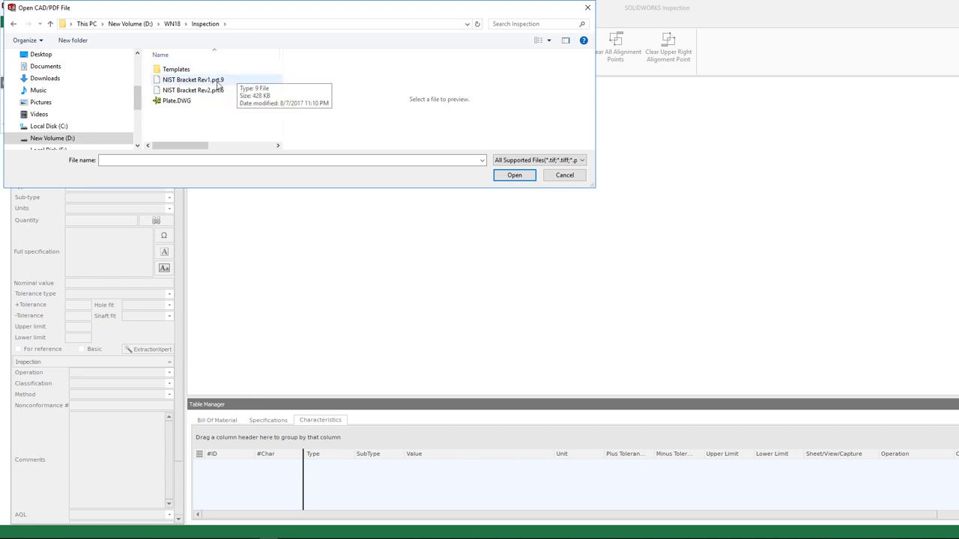
click(218, 84)
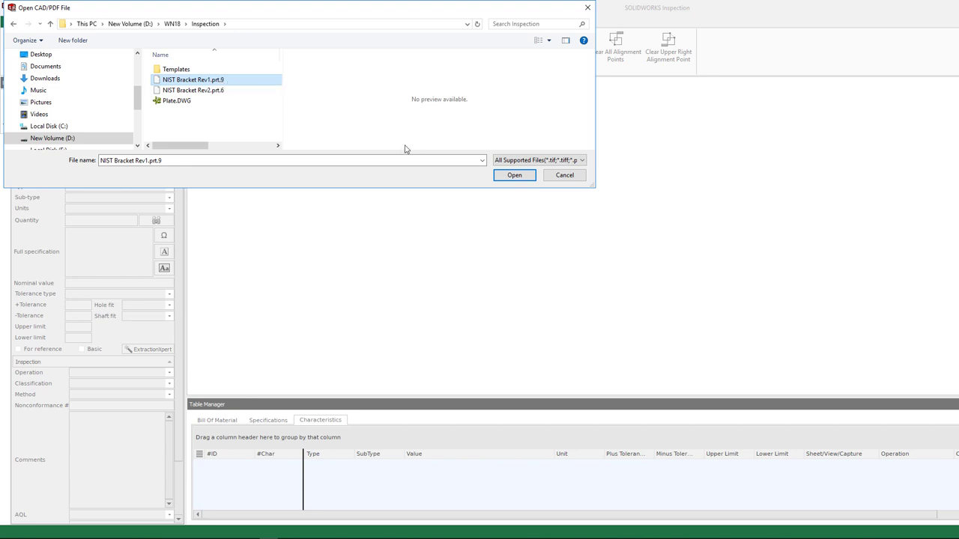
click(504, 179)
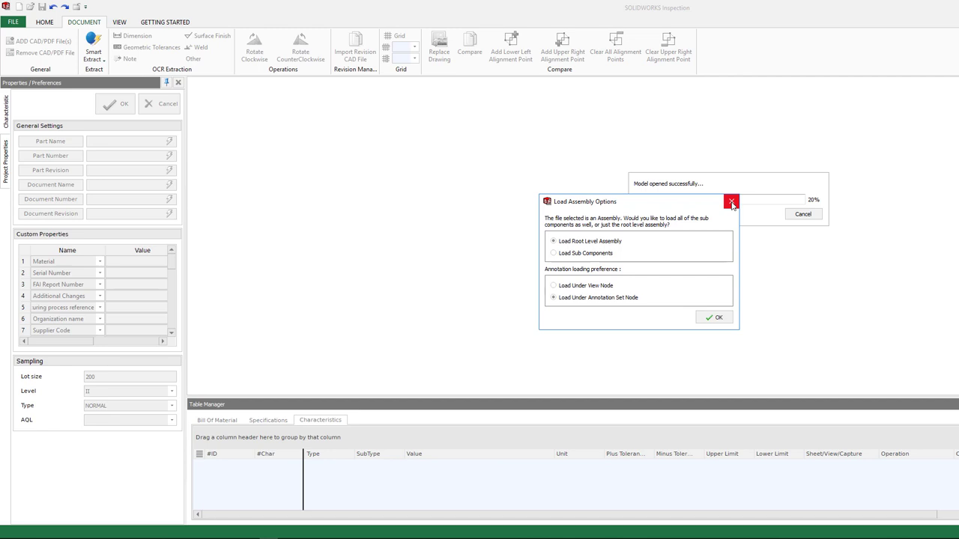
Step: Accept default assembly load options, orbit the bracket, and balloon one dimension annotation
click(712, 319)
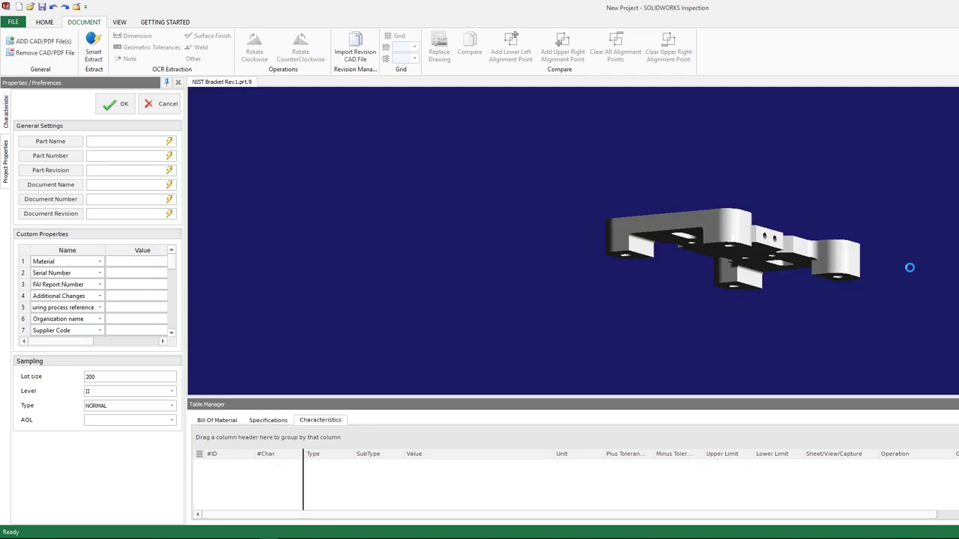
middle_drag(545, 144, 546, 235)
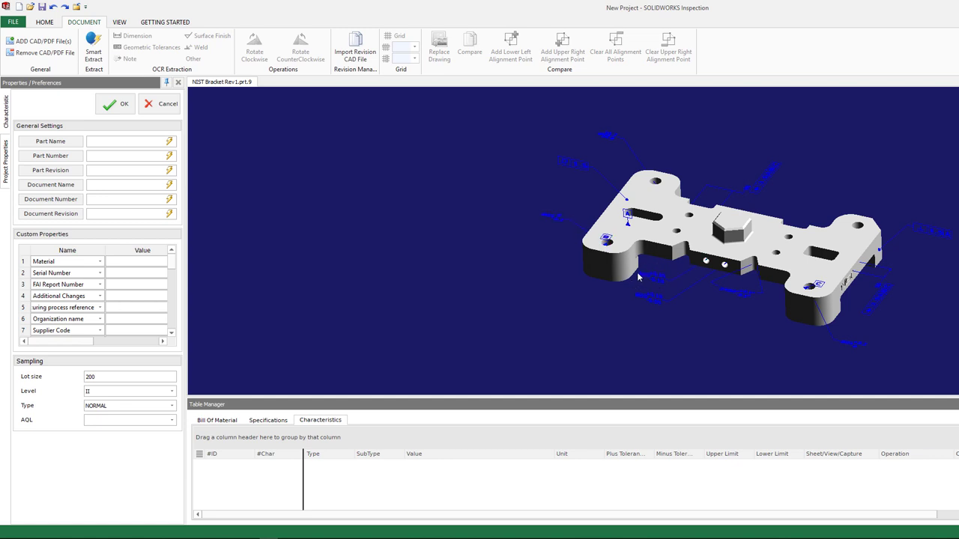
click(879, 287)
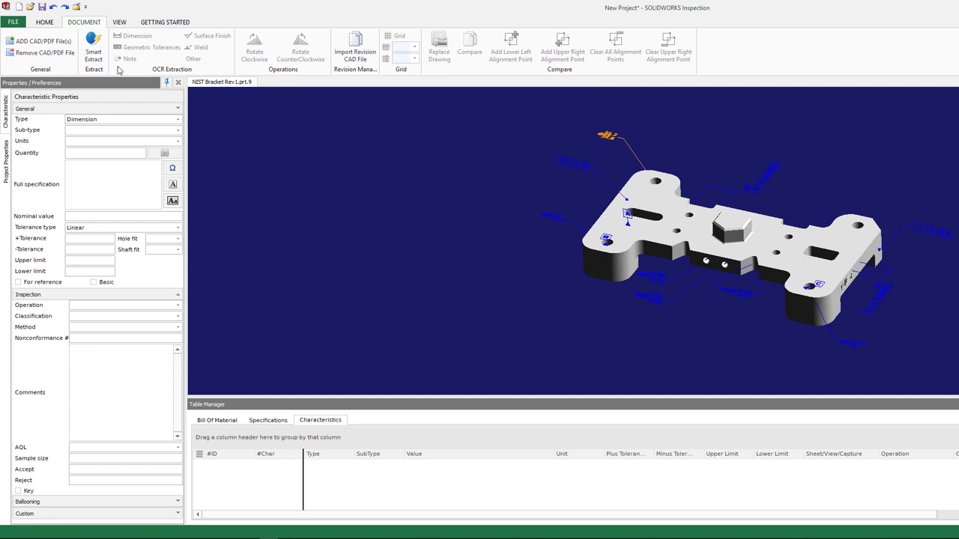
click(94, 54)
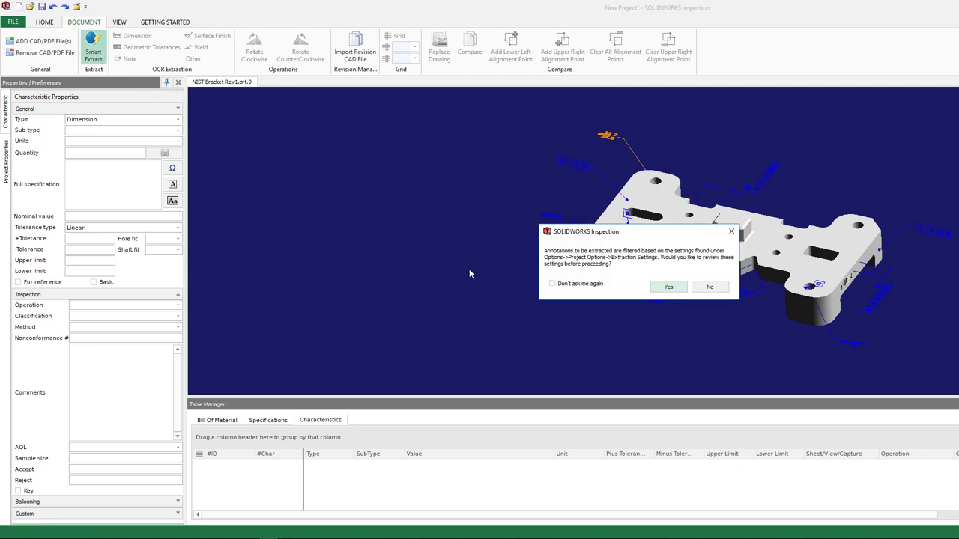
click(657, 287)
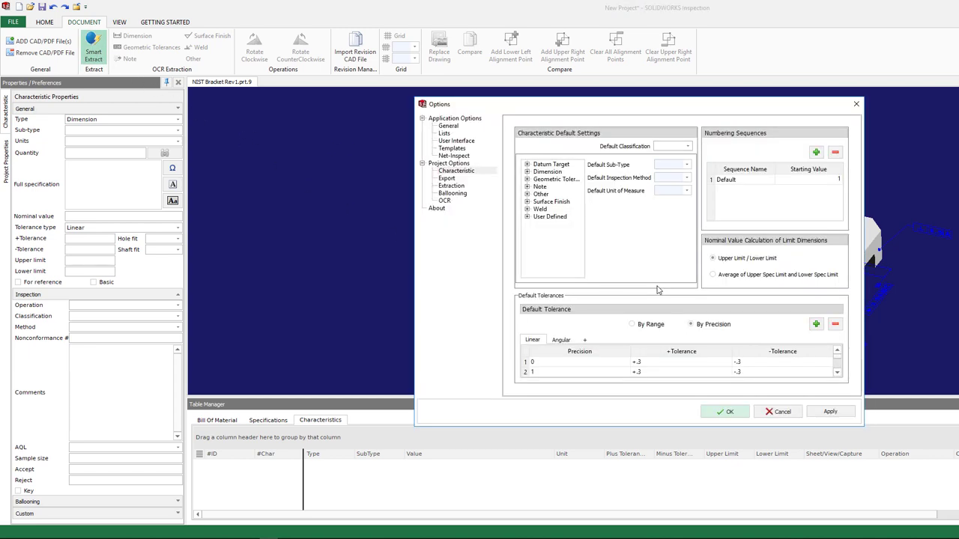
click(856, 103)
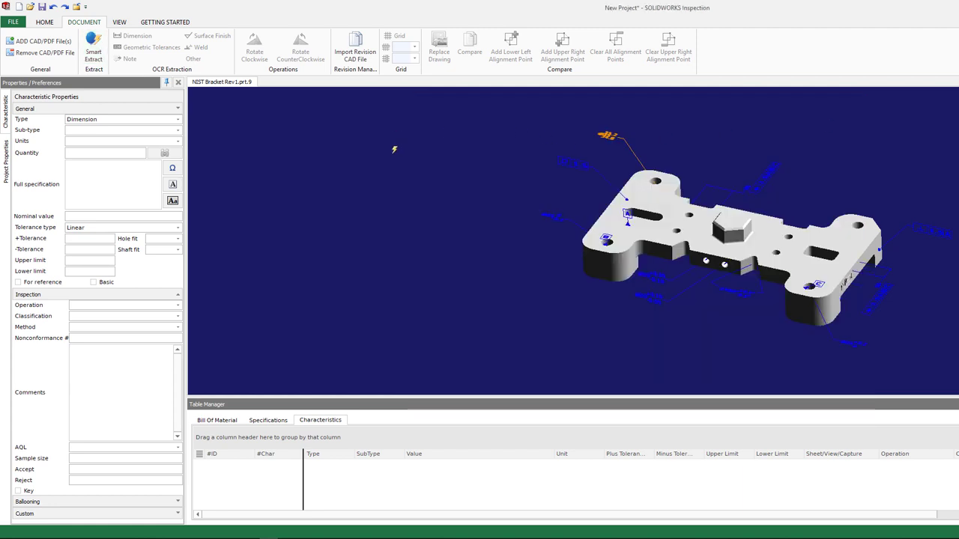
Step: Open the Plate.DWG drawing from the WN18 Inspection folder
click(41, 40)
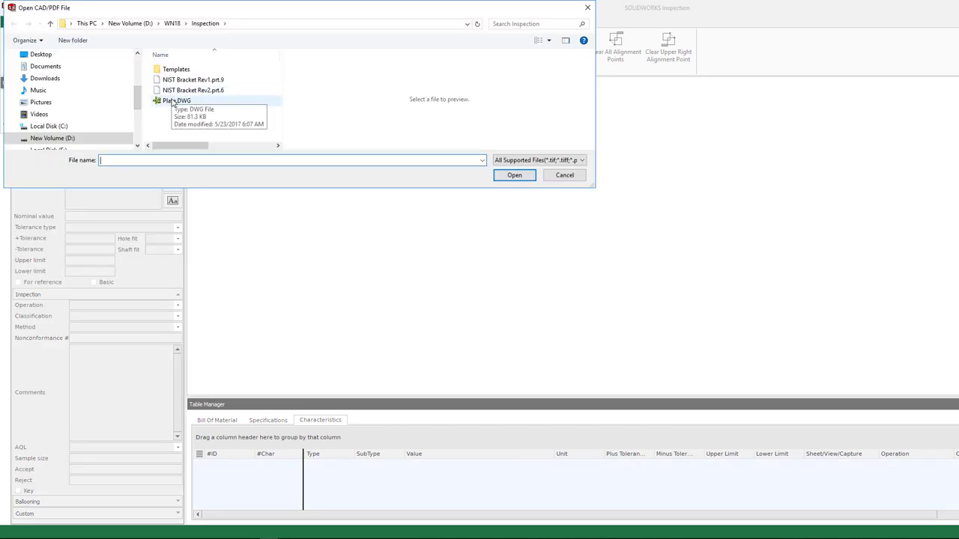
click(172, 100)
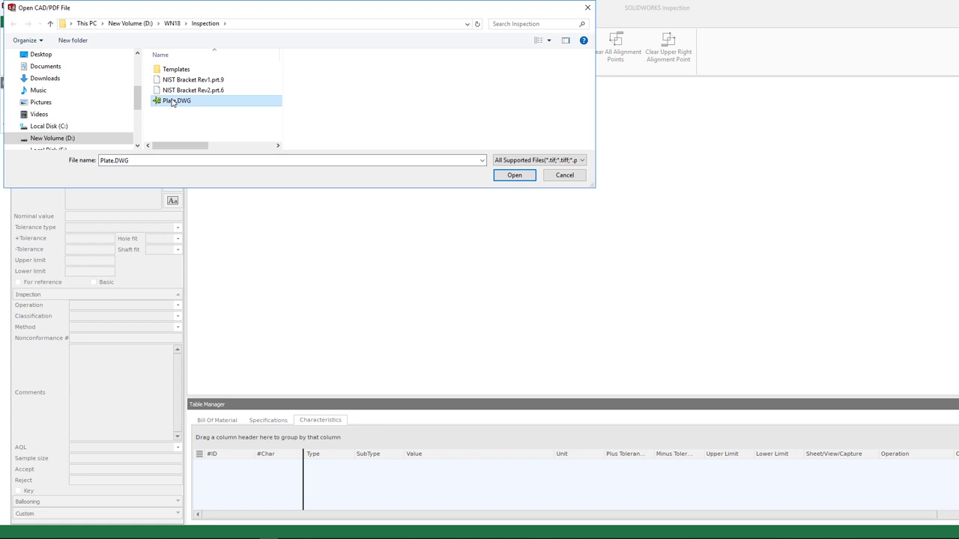
click(514, 175)
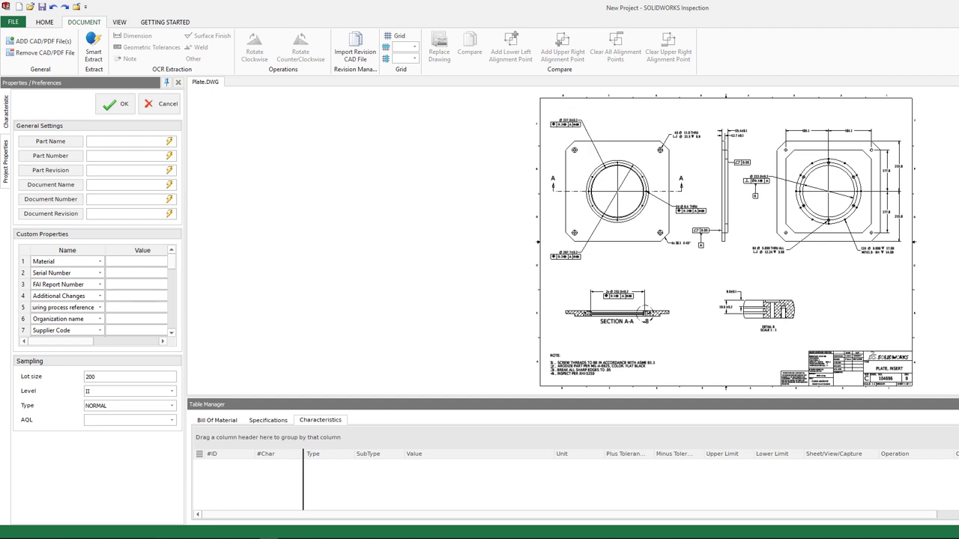
Step: Enter part name 104595 and part number Plate, then confirm the project properties
click(51, 144)
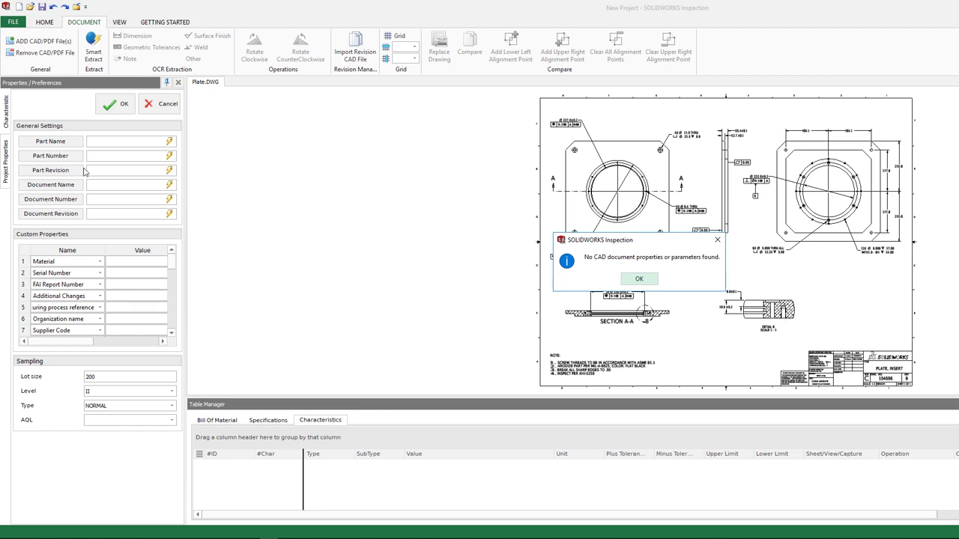
click(639, 279)
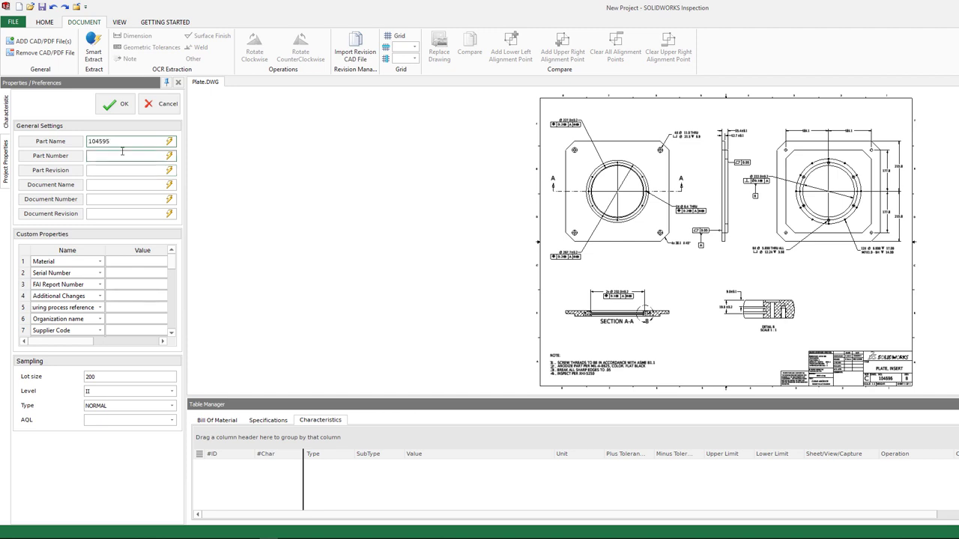
click(122, 155)
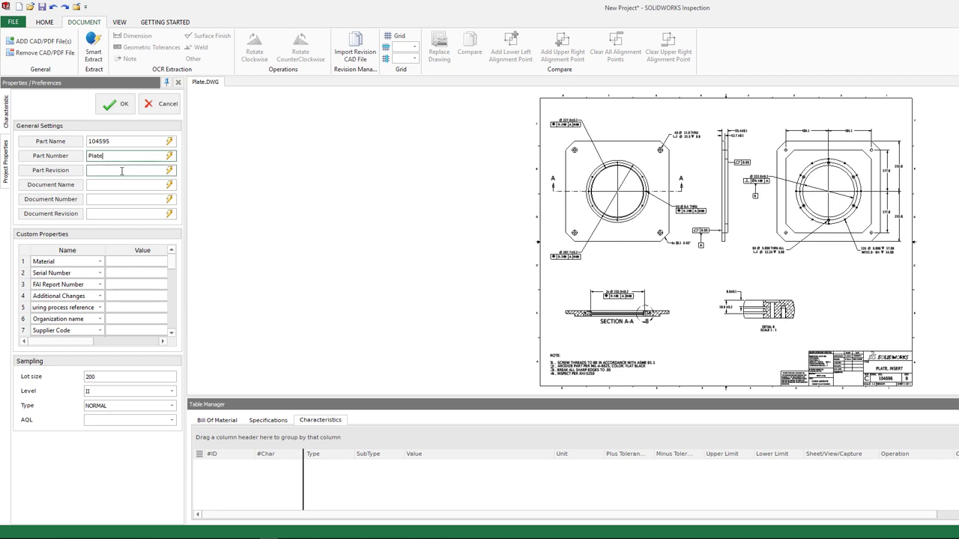
click(114, 104)
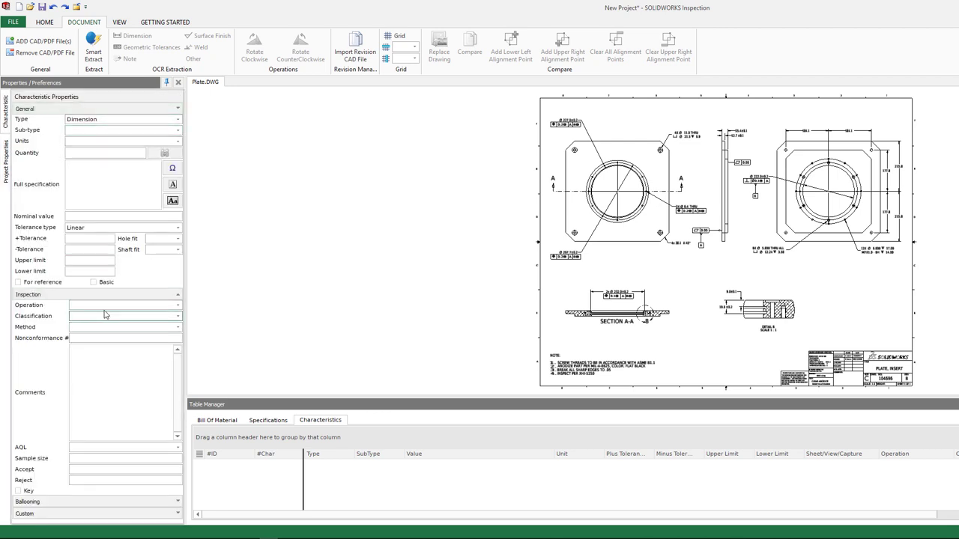
Step: Set characteristic classification to Critical and AQL to 0.025
click(177, 316)
click(141, 332)
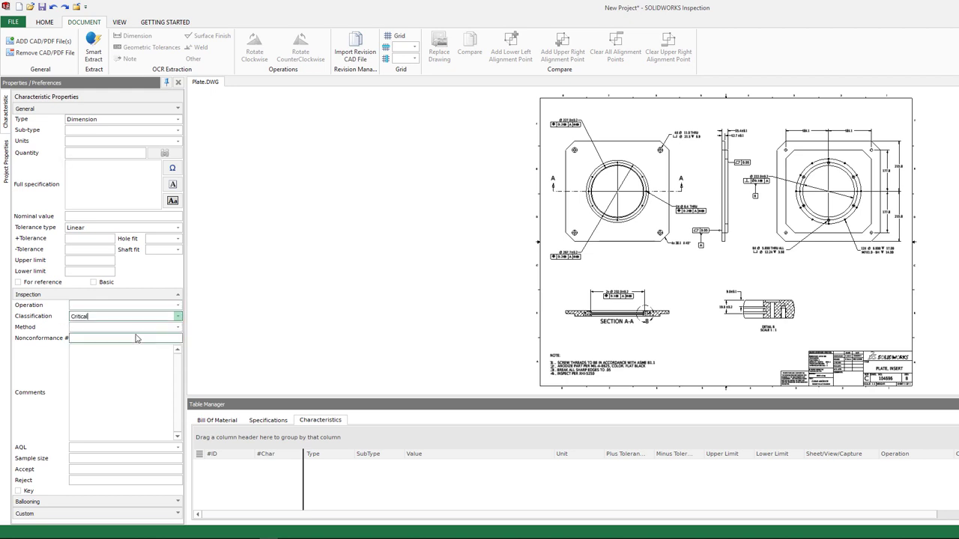
click(94, 448)
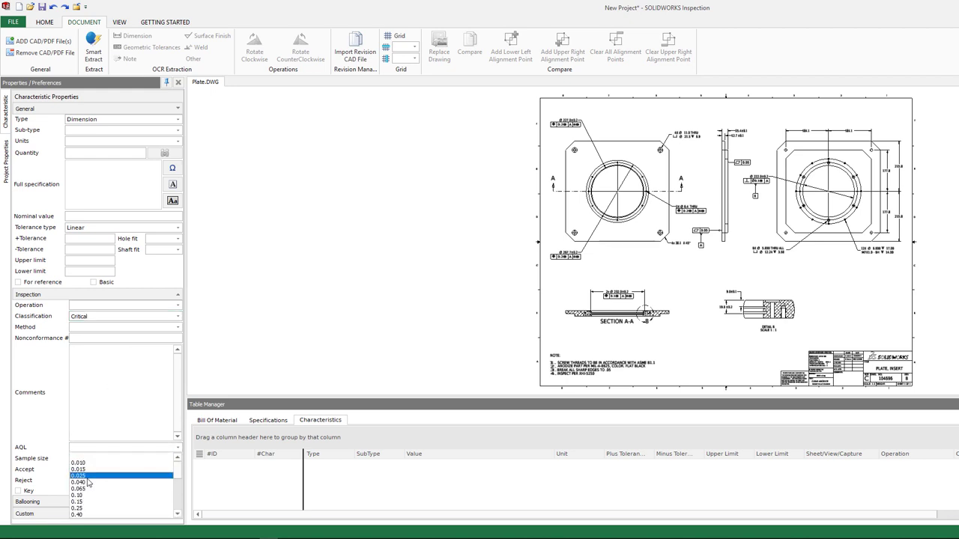
click(86, 476)
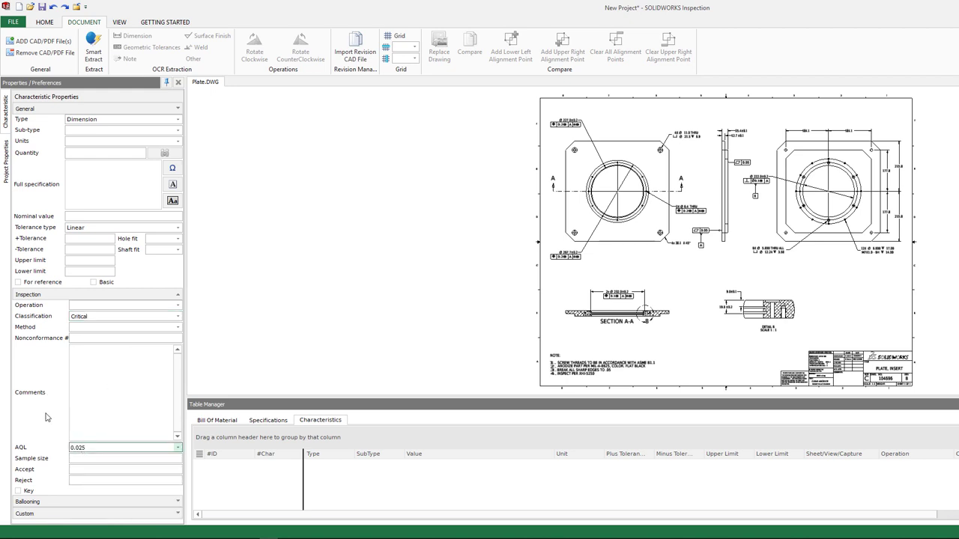
drag(185, 300, 259, 300)
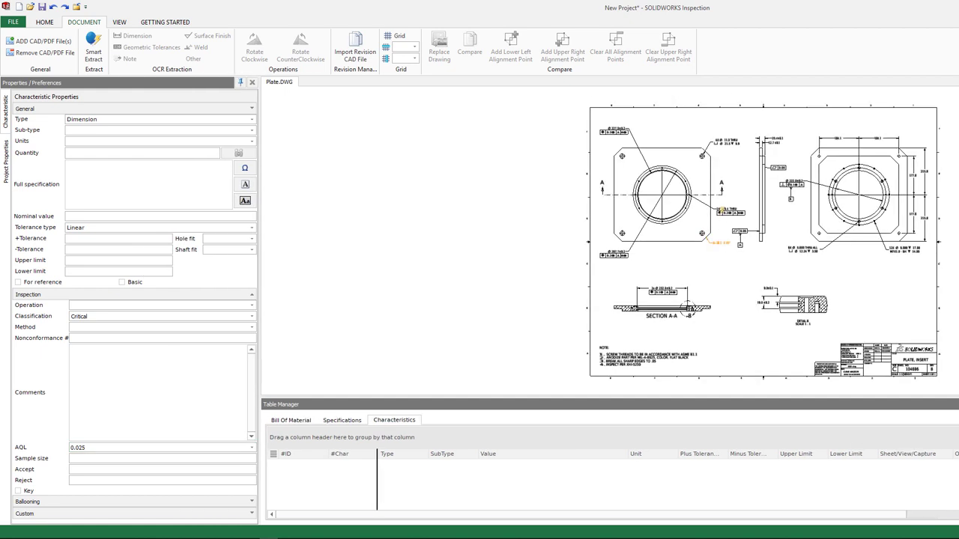
Step: Balloon the 4X Ø 11.0, 6X Ø 5.800, Ø 222.0, 25.4 and 12.7 dimensions
click(725, 139)
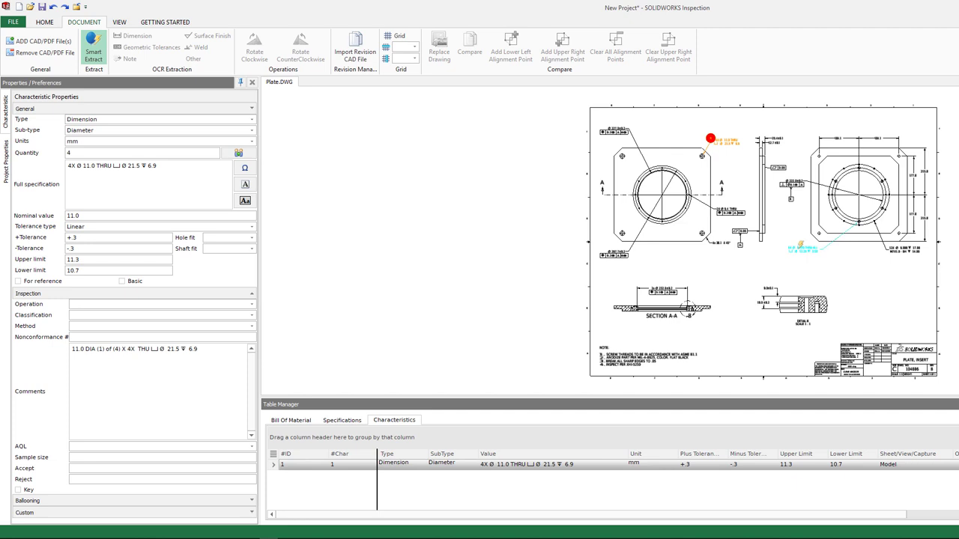
click(800, 245)
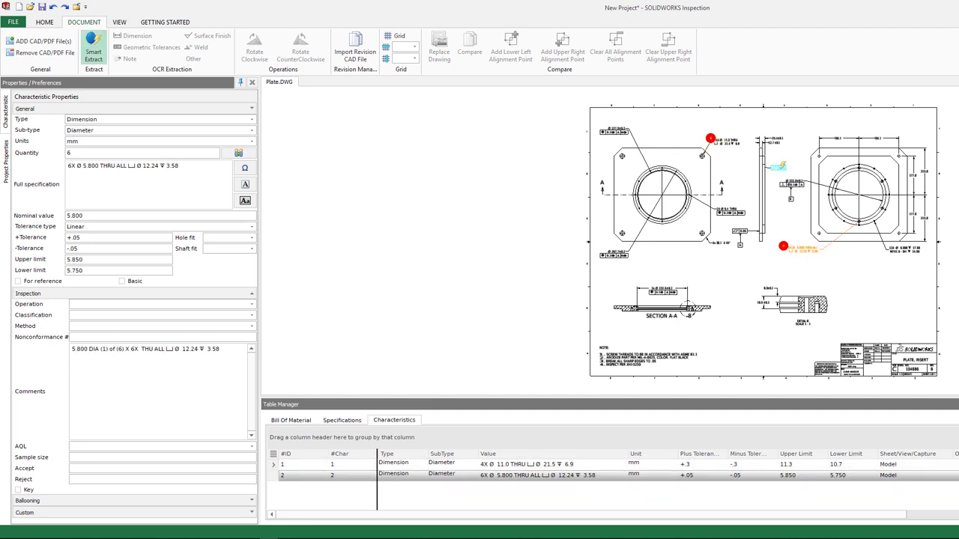
click(792, 176)
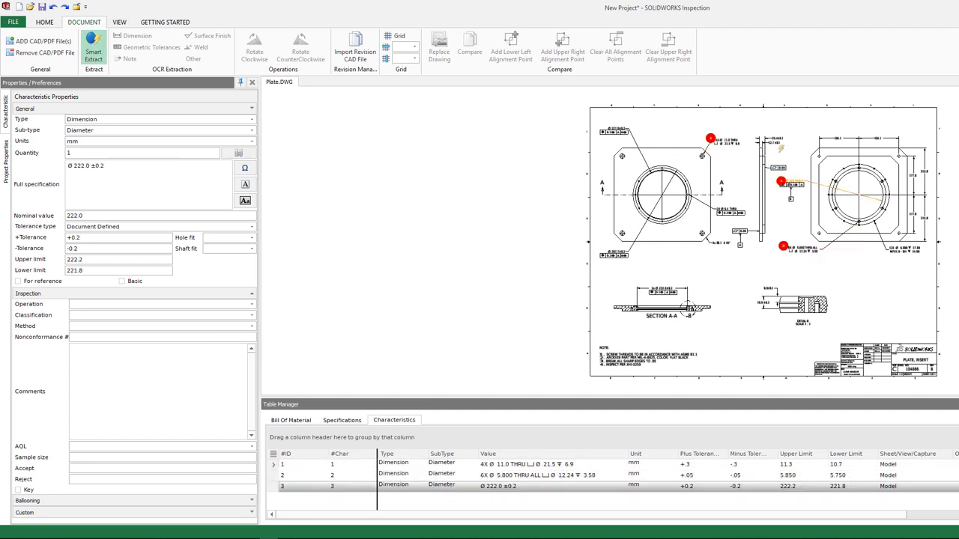
click(775, 139)
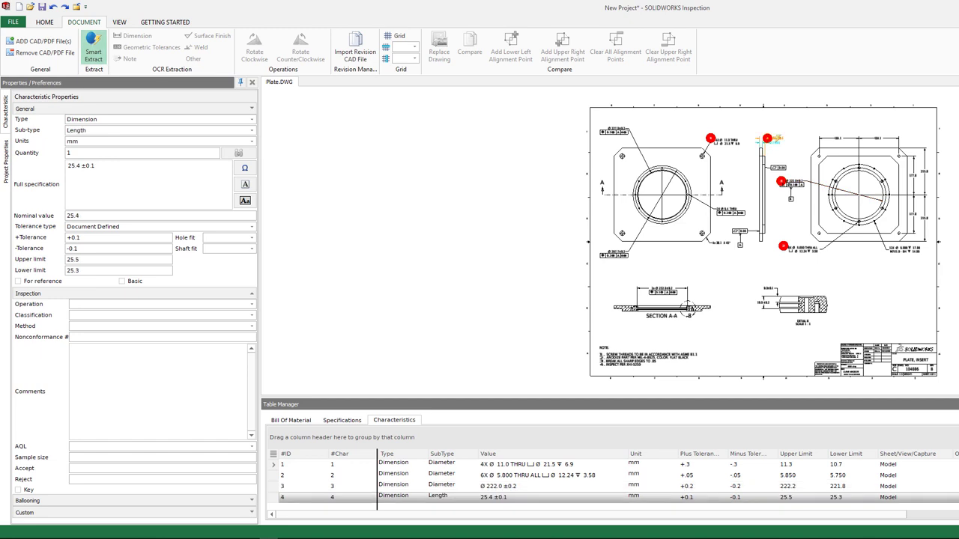
click(768, 186)
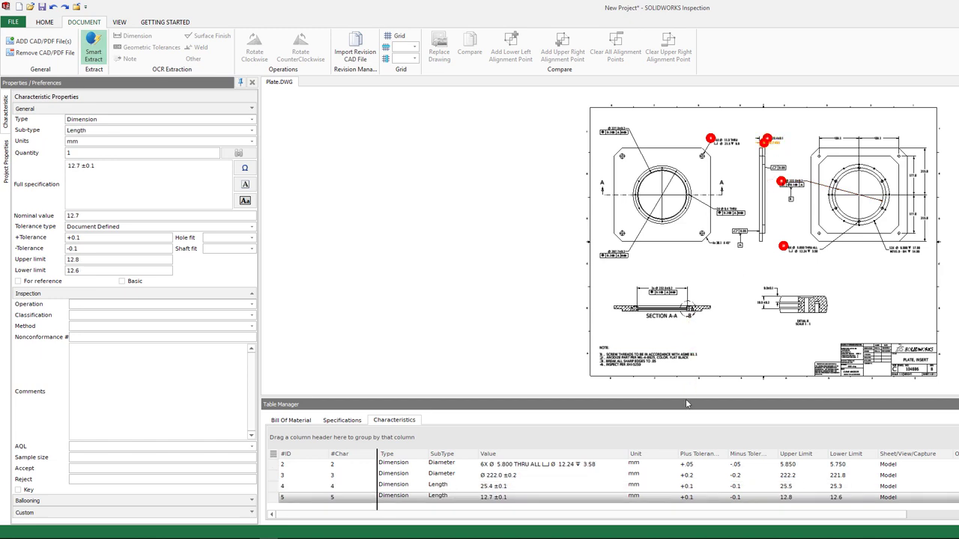
drag(686, 403, 637, 203)
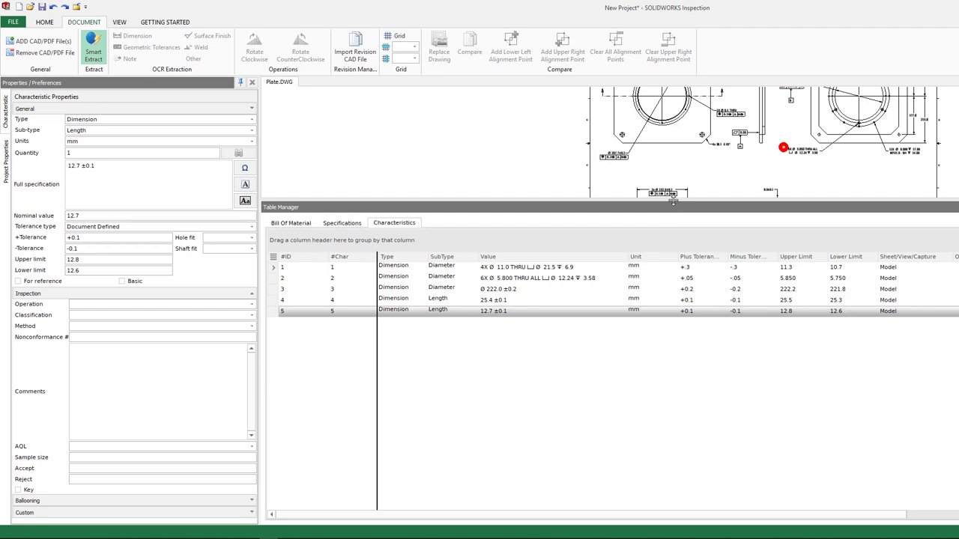
drag(674, 201, 722, 332)
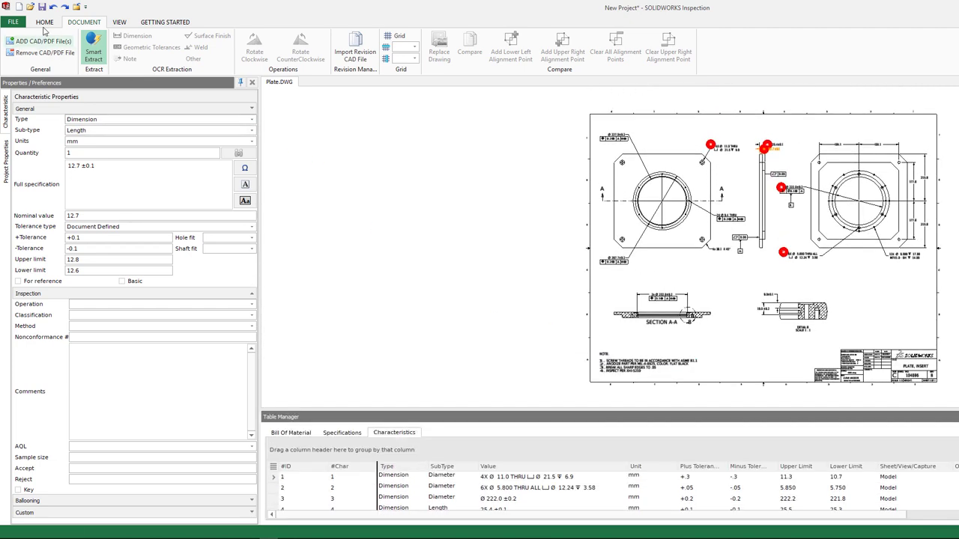
click(49, 24)
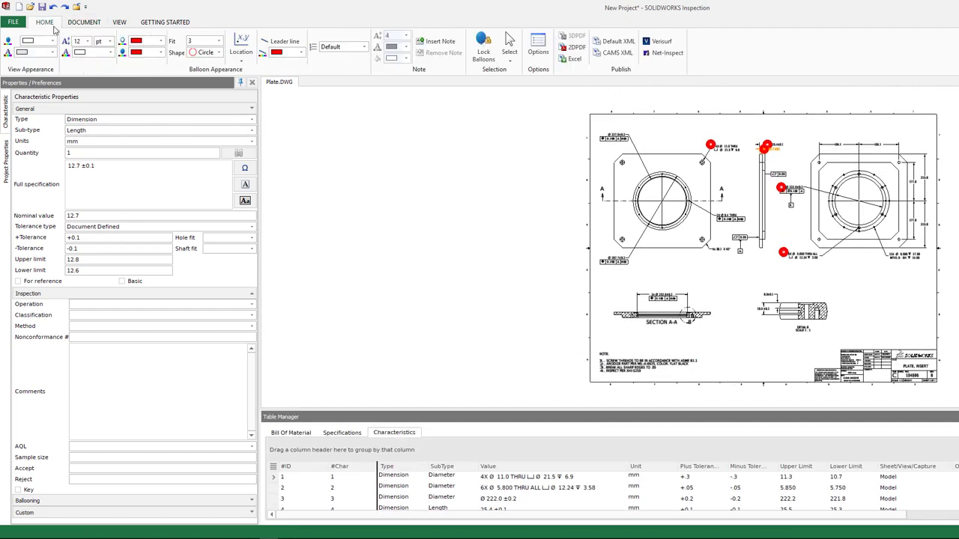
Step: Publish the characteristics to an Excel report saved as Plate.xls
click(569, 59)
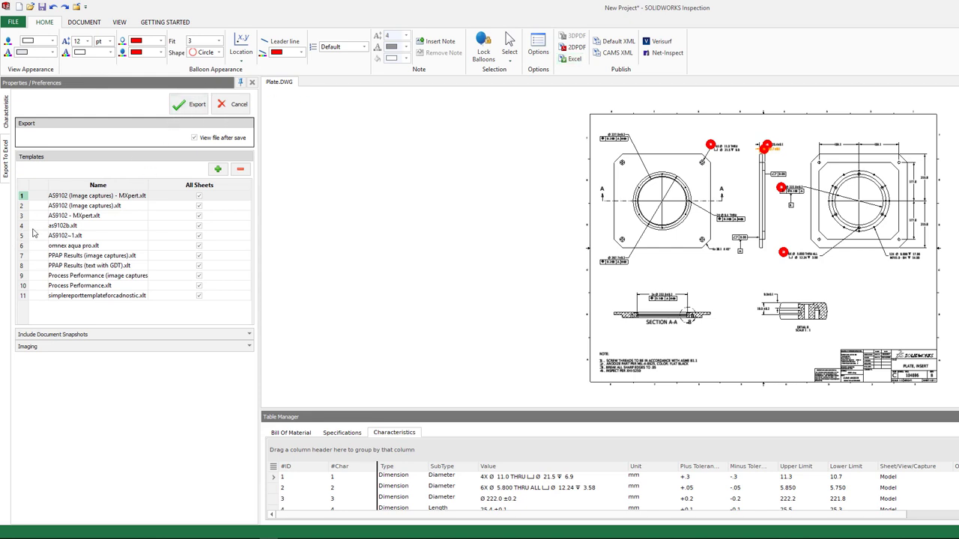
click(189, 105)
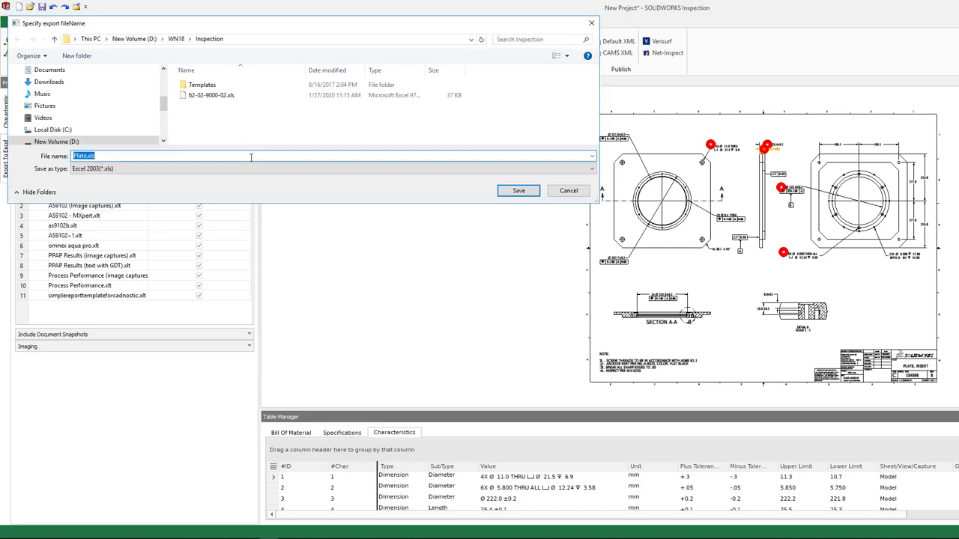
click(511, 193)
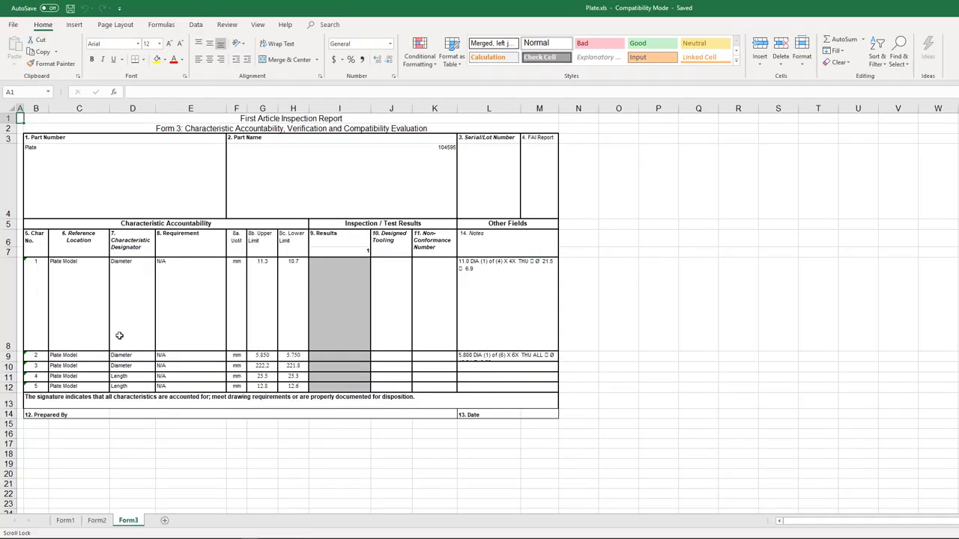
Step: Enter result 6 in cell I9, then switch back to SOLIDWORKS Inspection
click(355, 355)
text(6)
key(Return)
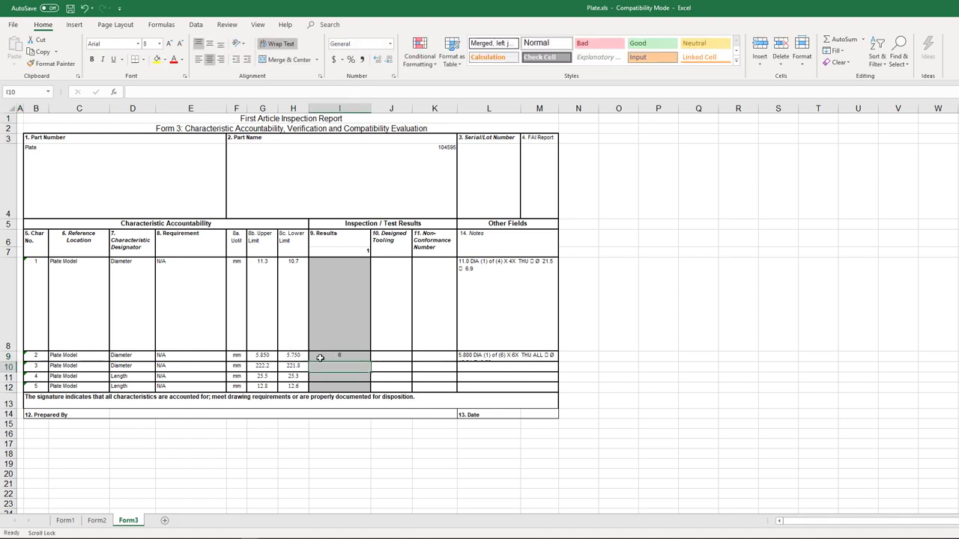
click(320, 356)
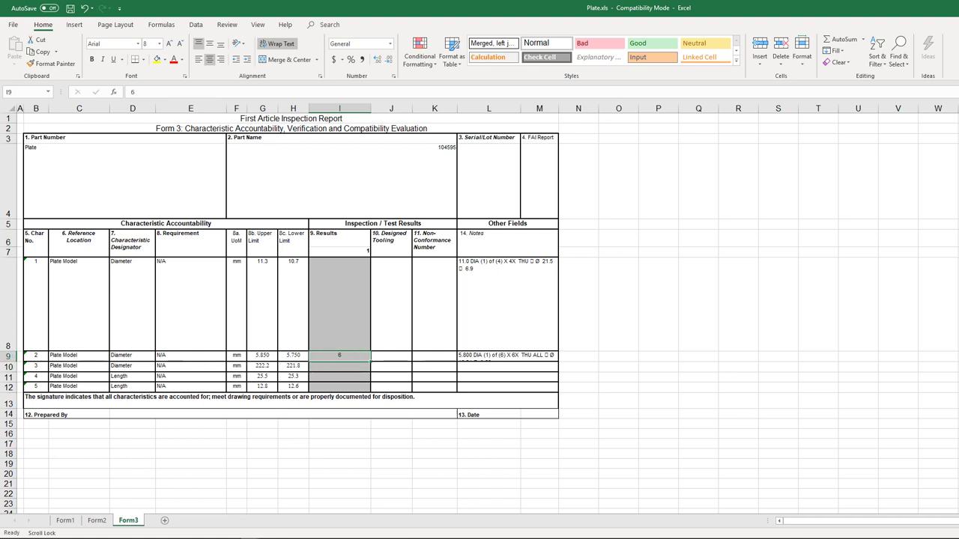
key(alt+Tab)
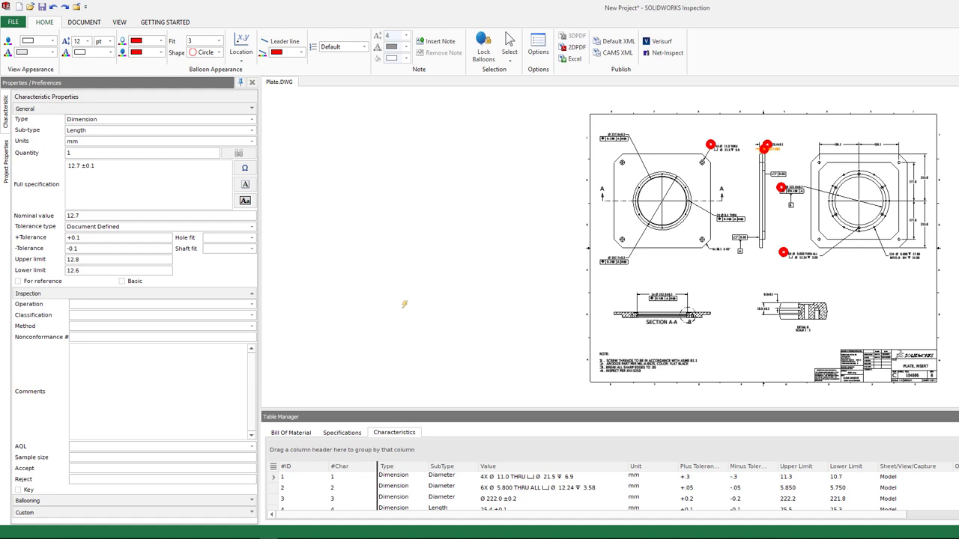
Step: Begin a new AS9102 (Metric) project, discarding the unsaved Plate project
click(18, 23)
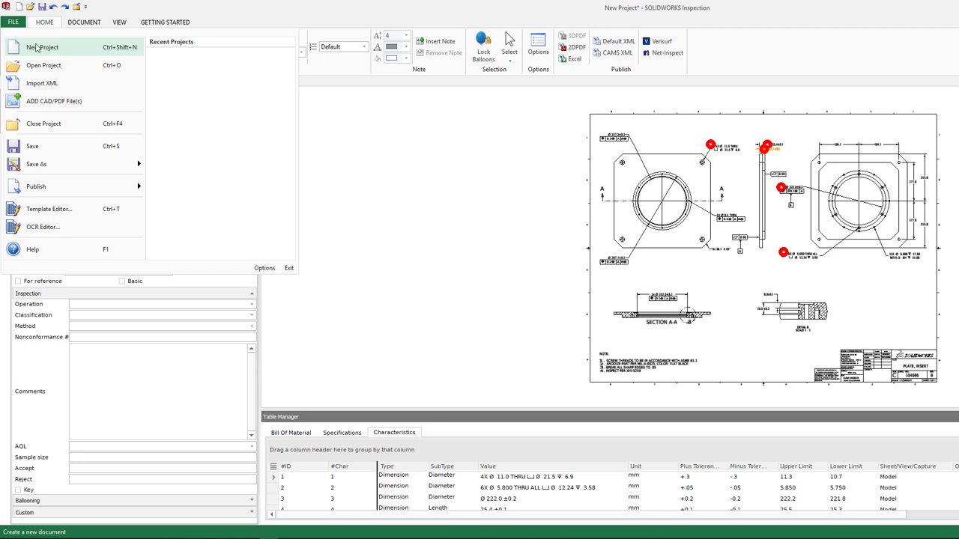
click(37, 48)
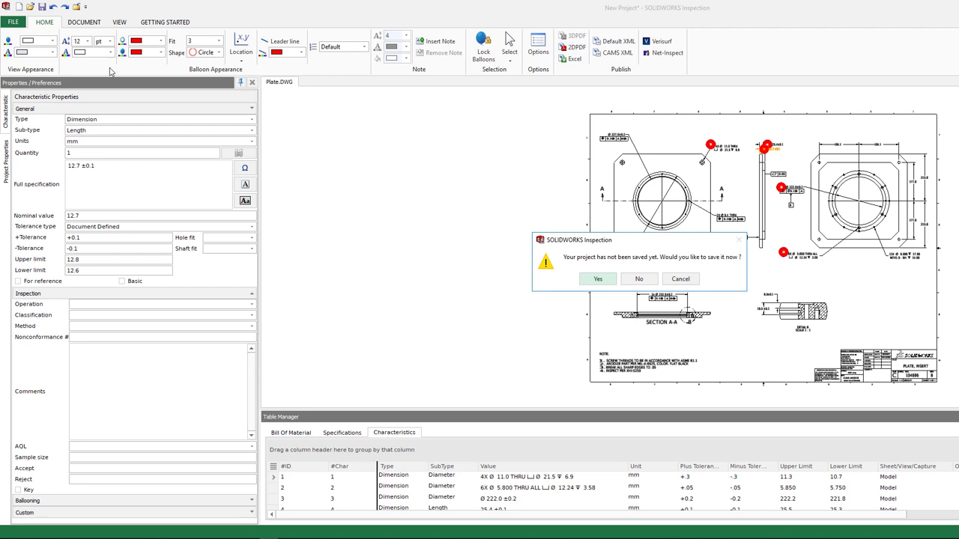
click(655, 284)
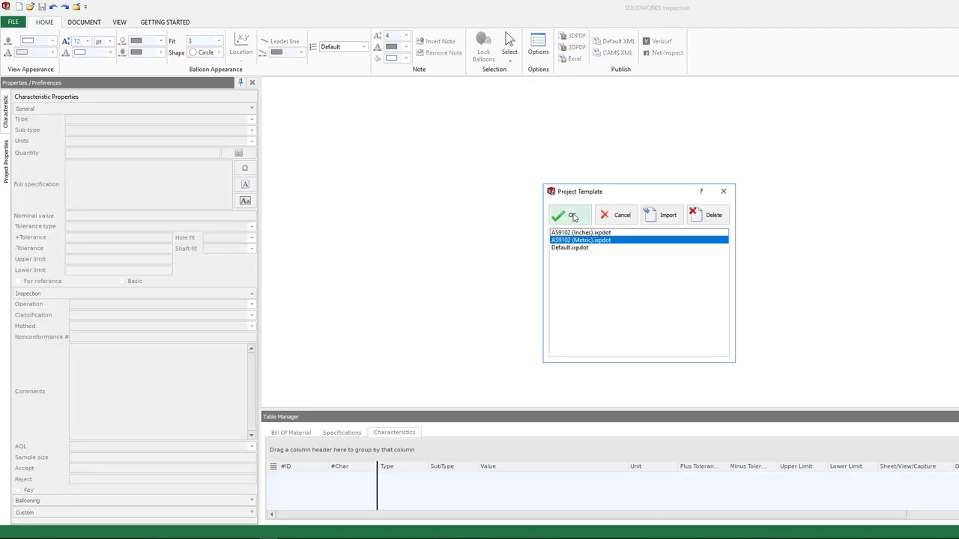
click(571, 216)
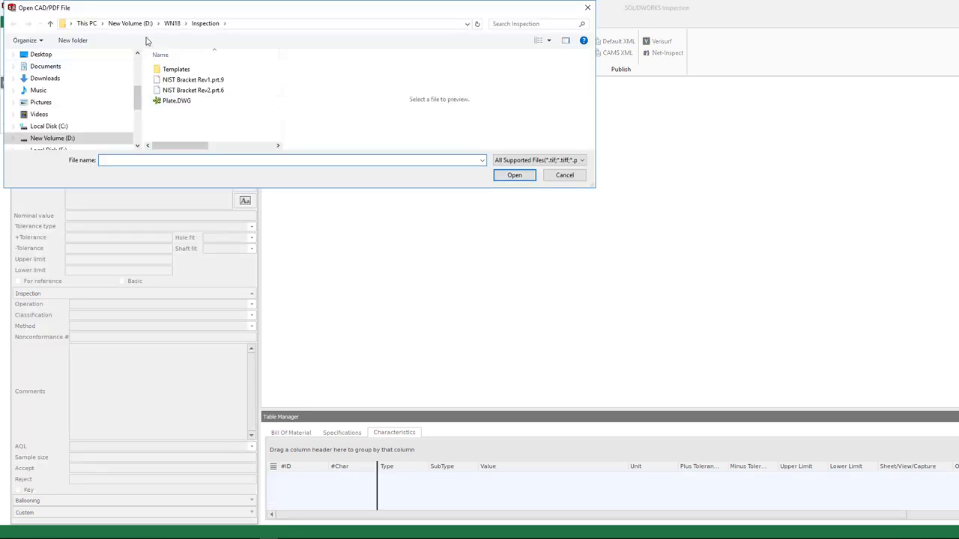
Step: Browse to D:\WN15\15 - Solidworks Inspection and open 15 - Inspection.pdf
click(131, 24)
double_click(185, 117)
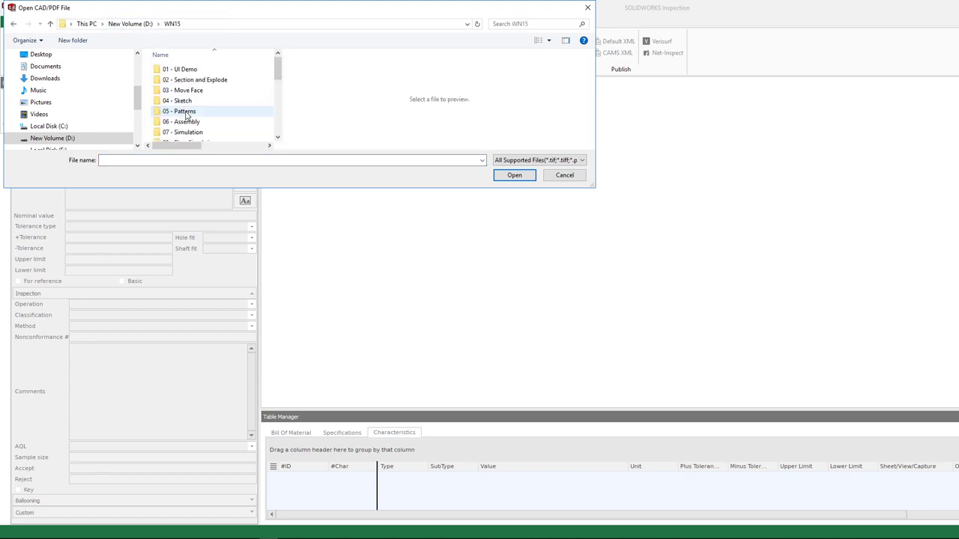
scroll(187, 110, down, 5)
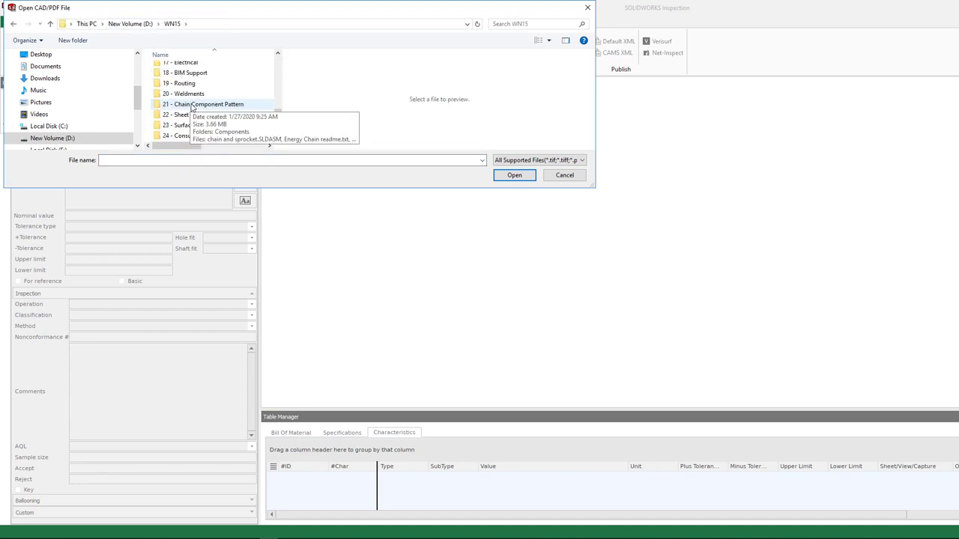
mouse_move(280, 113)
mouse_down()
mouse_move(282, 71)
mouse_move(290, 118)
mouse_up()
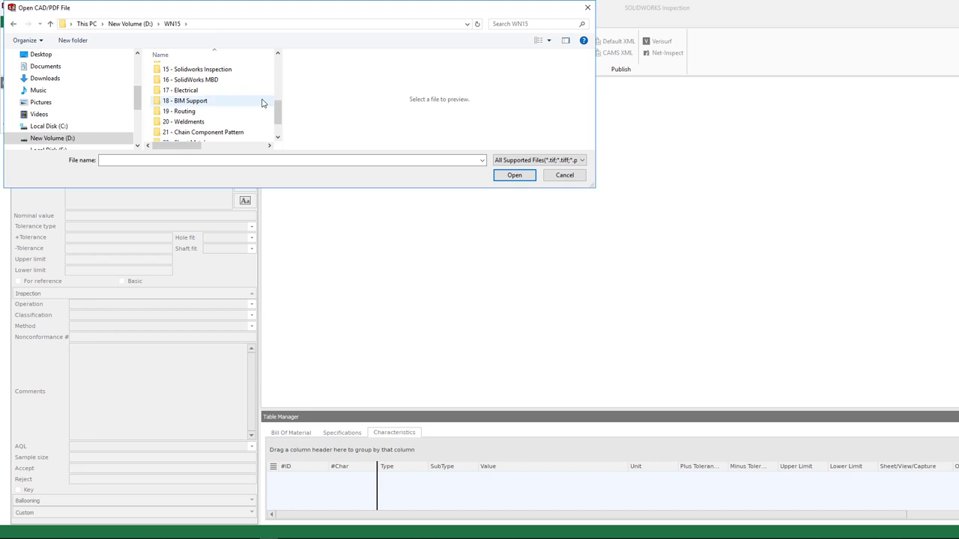
double_click(232, 71)
click(237, 71)
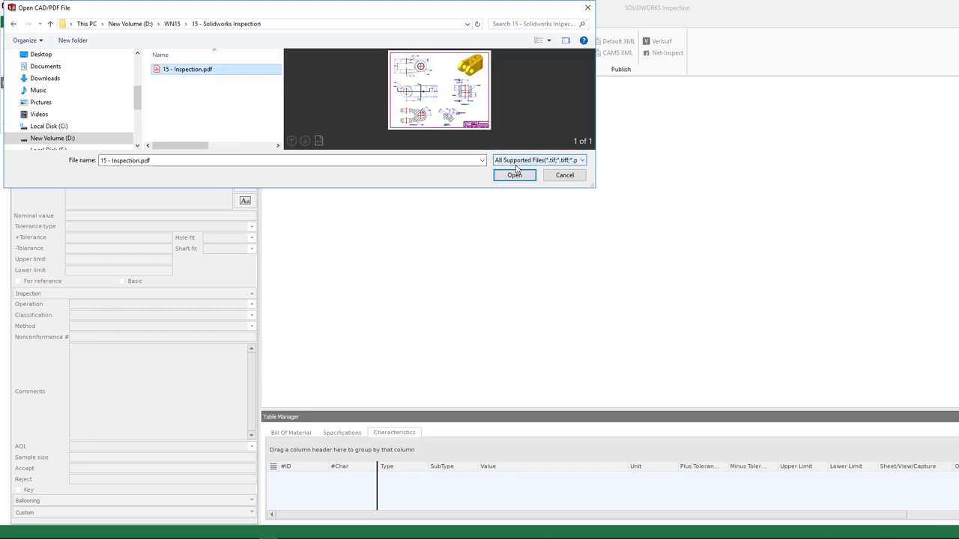
click(513, 176)
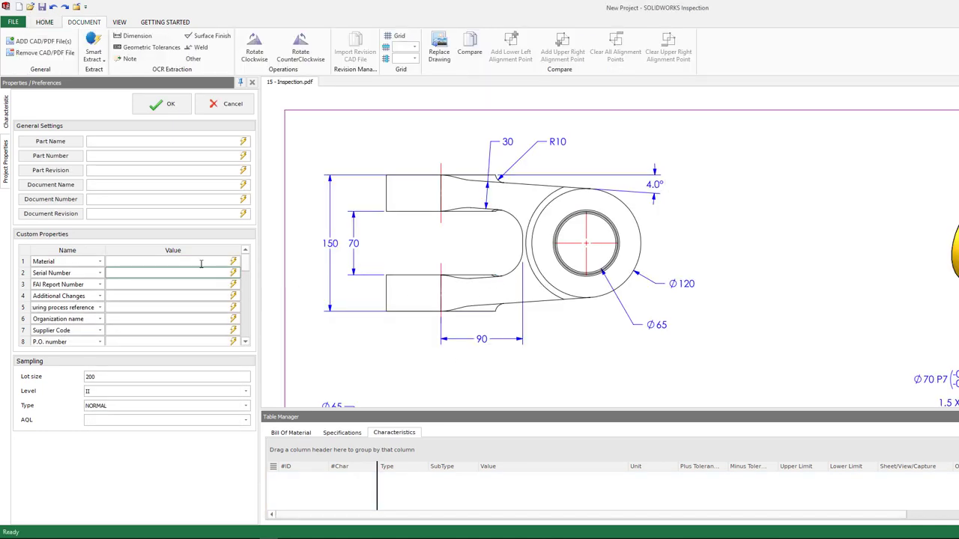
Step: Dismiss Project Properties and balloon the R10 radius as characteristic 1, ±0.3 (10.3/9.7)
click(225, 103)
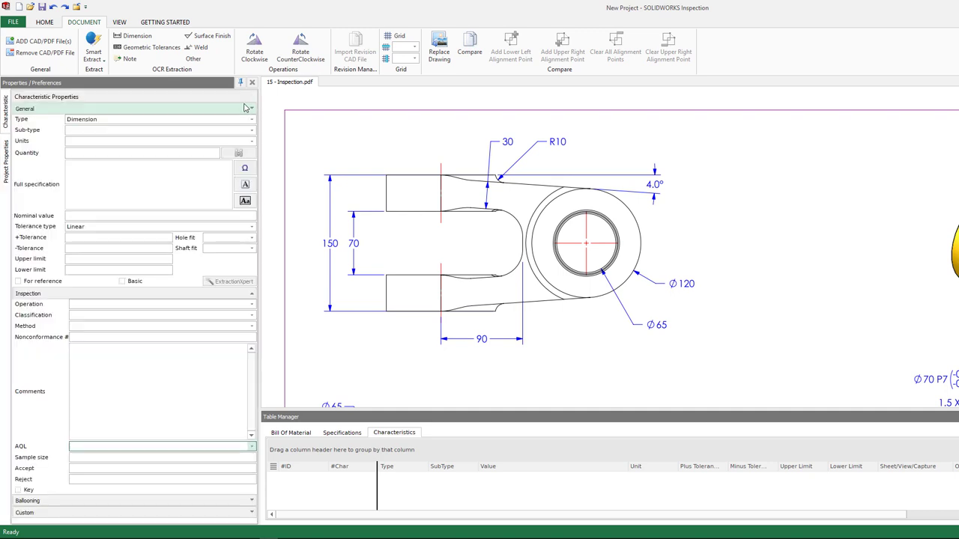
click(135, 38)
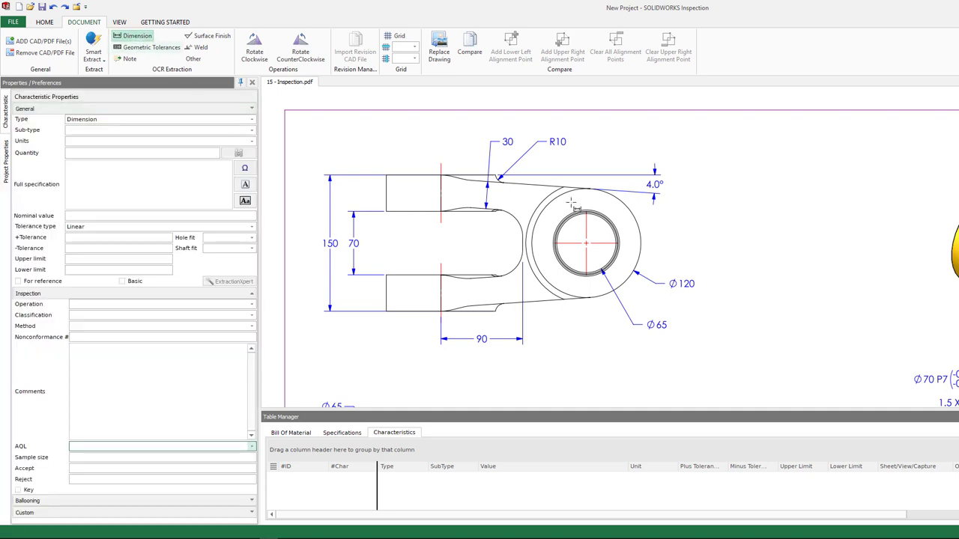
drag(547, 134, 576, 159)
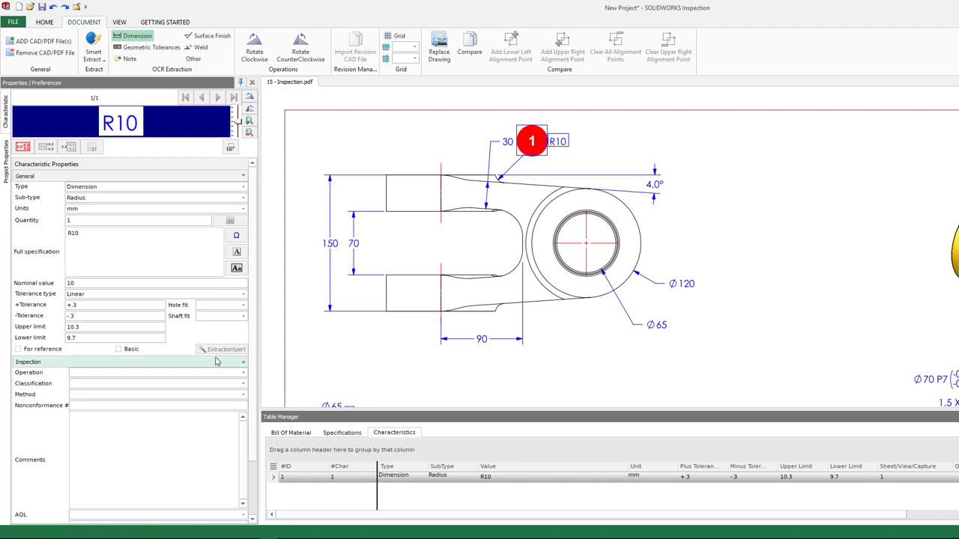
Step: Balloon the Ø120, Ø65, 90, 70 and 150 dimensions as characteristics 2–6
drag(659, 279, 714, 300)
drag(636, 320, 684, 342)
drag(469, 333, 507, 357)
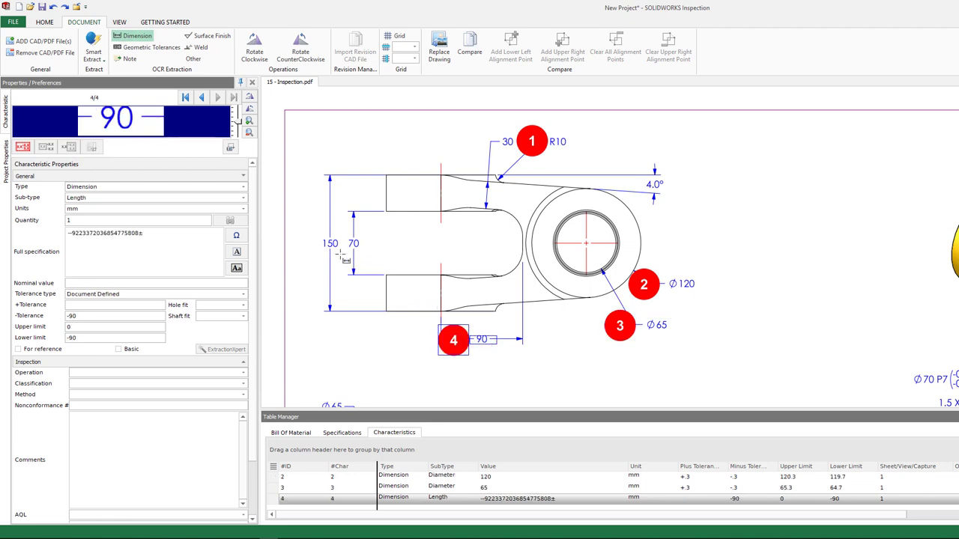
drag(341, 235, 409, 255)
drag(318, 234, 345, 254)
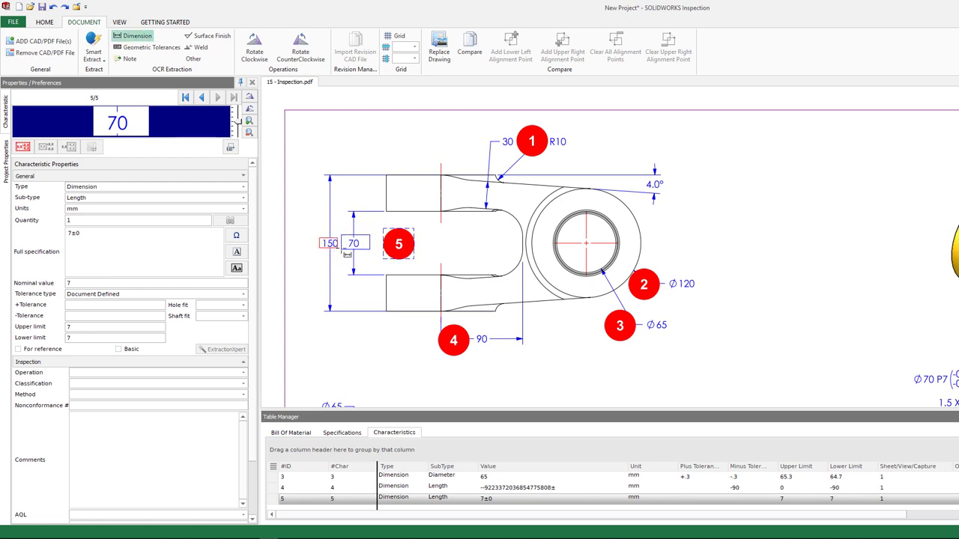
Step: Balloon the lower view's Ø65 and Ø120 diameters as characteristics 7–8
scroll(450, 322, down, 1)
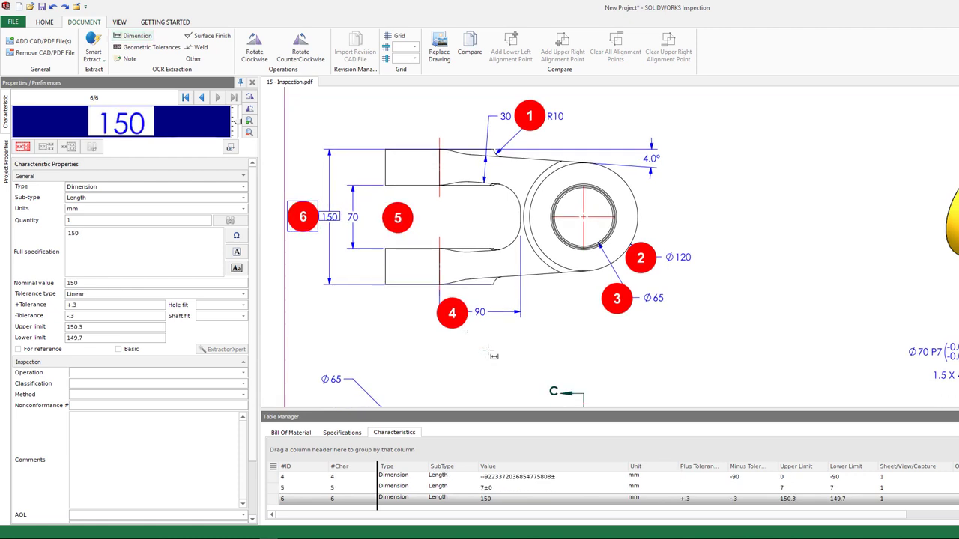
drag(608, 415, 608, 399)
scroll(646, 313, down, 1)
scroll(646, 313, down, 2)
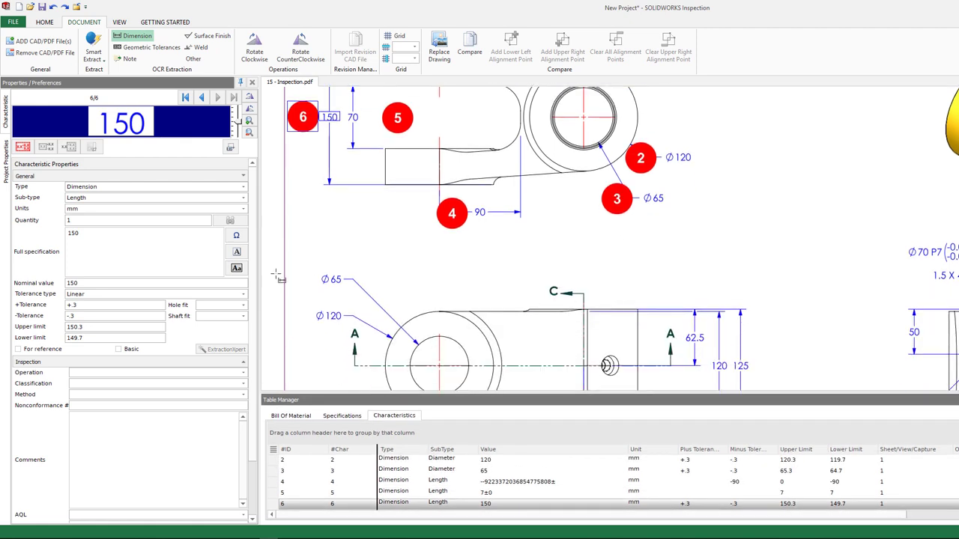
drag(332, 278, 348, 330)
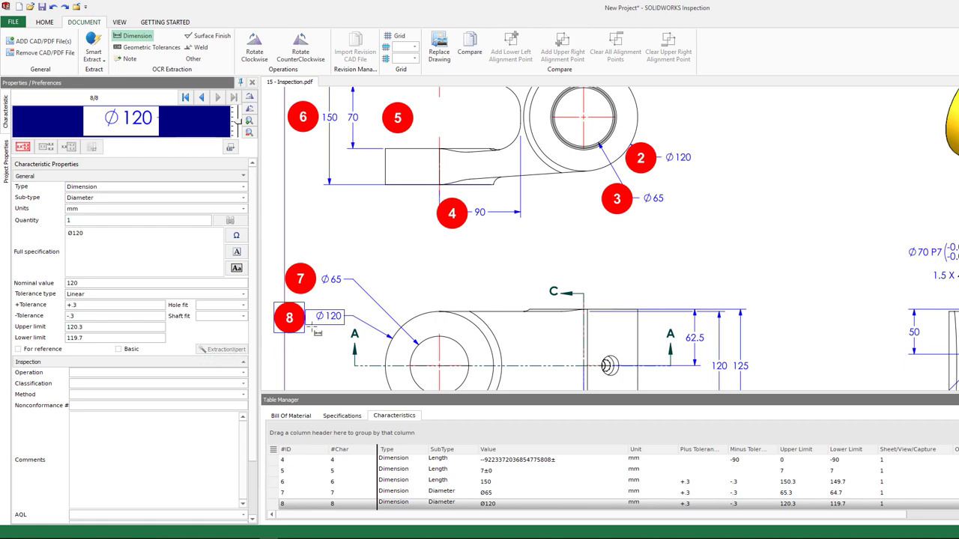
Step: Change characteristic 8's full specification from Ø120 to Ø12+0
click(102, 234)
key(BackSpace)
drag(86, 234, 66, 233)
click(150, 255)
Step: Balloon the 90 dimension as characteristic 9 and trim its specification to -90
drag(468, 208, 489, 220)
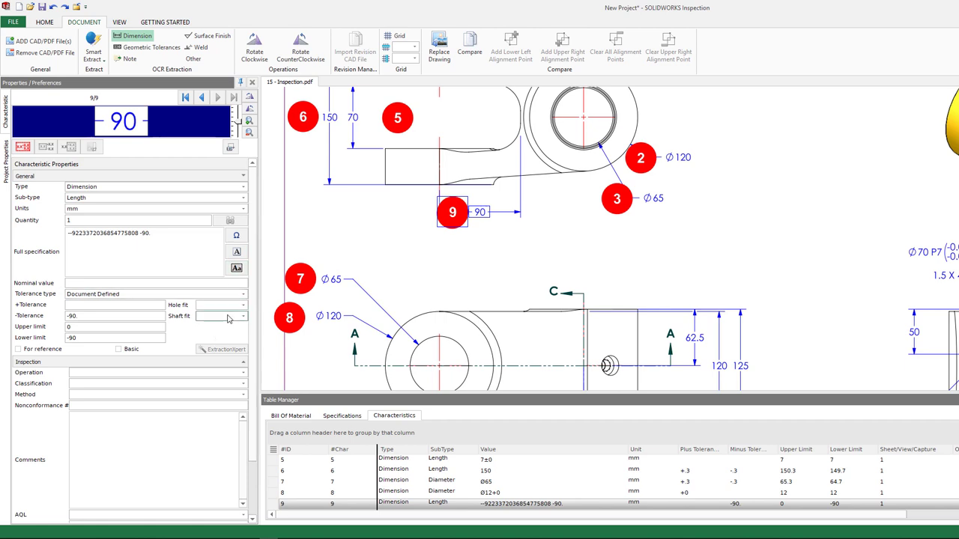
drag(139, 233, 54, 238)
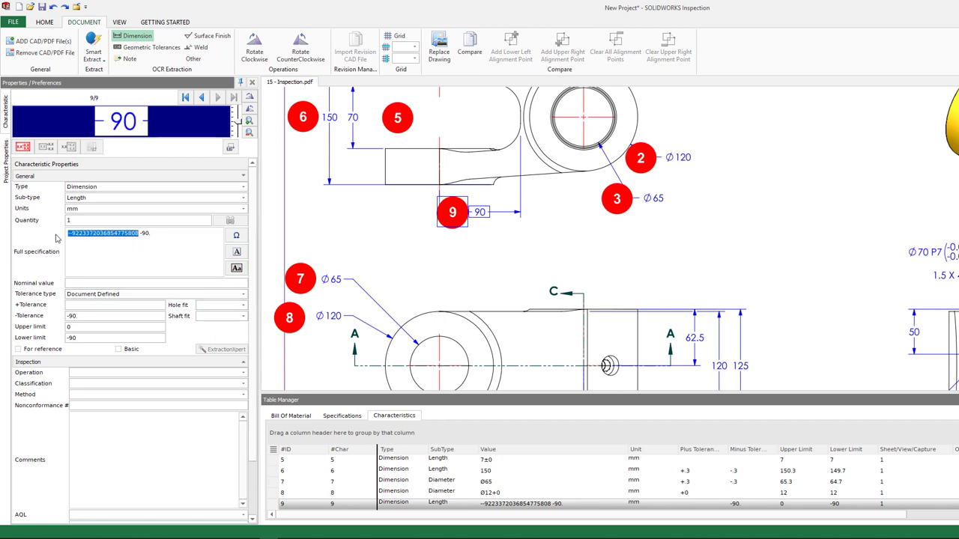
key(Delete)
click(225, 351)
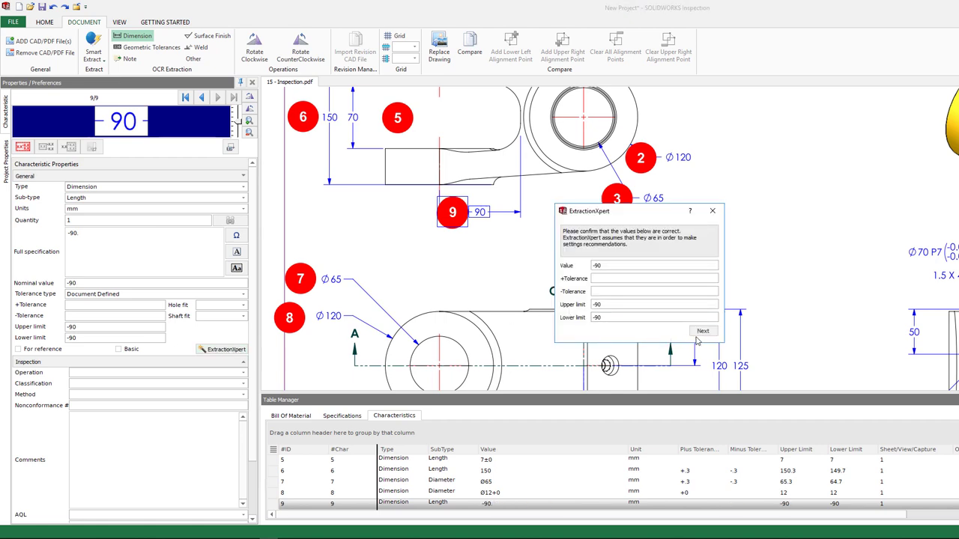
Step: Confirm the -90 values so ExtractionXpert generates suggestions, then close it mid-generation
click(703, 332)
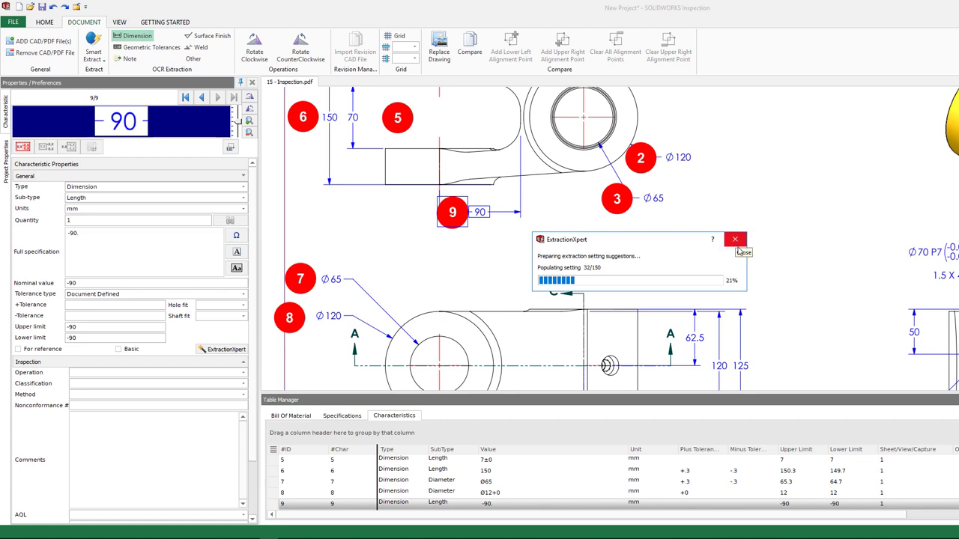
click(736, 241)
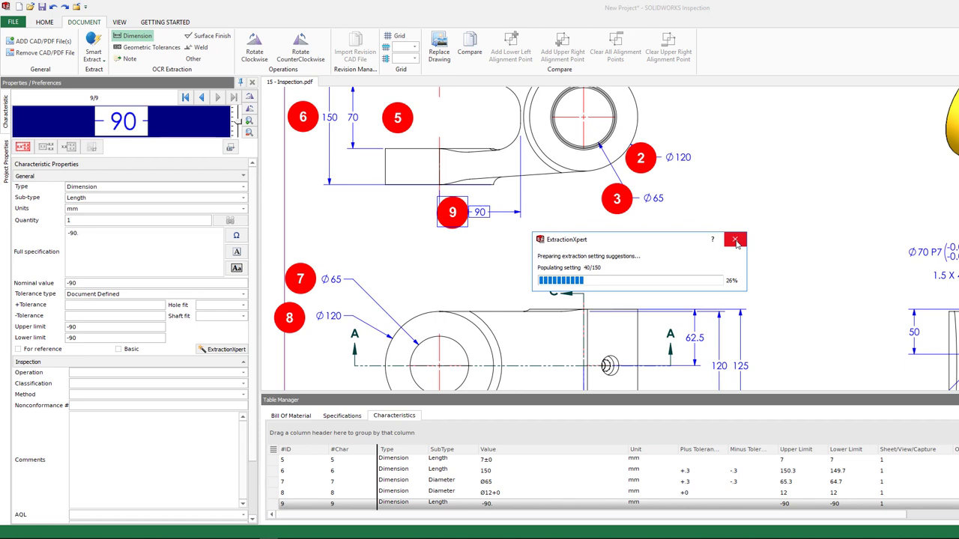